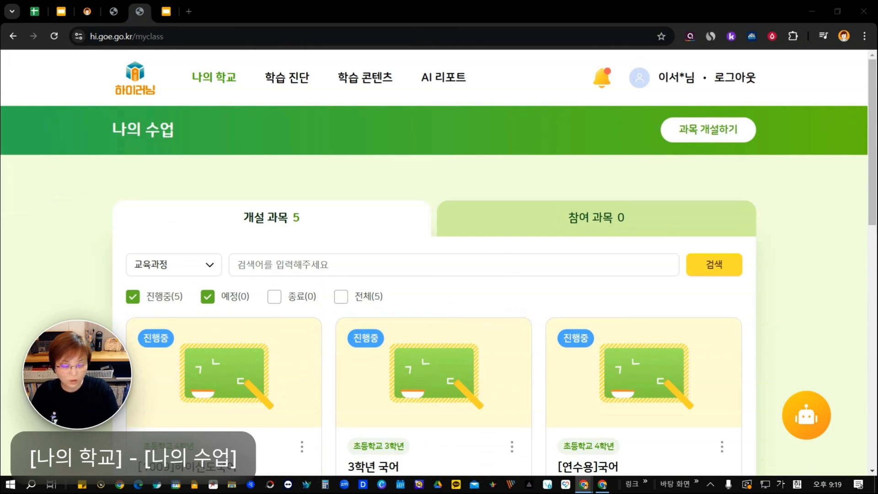
key(Hangul)
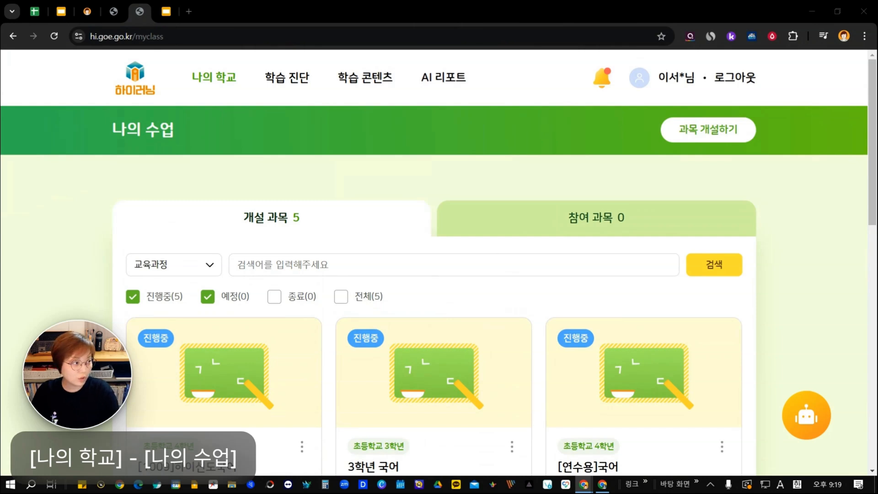
key(Hangul)
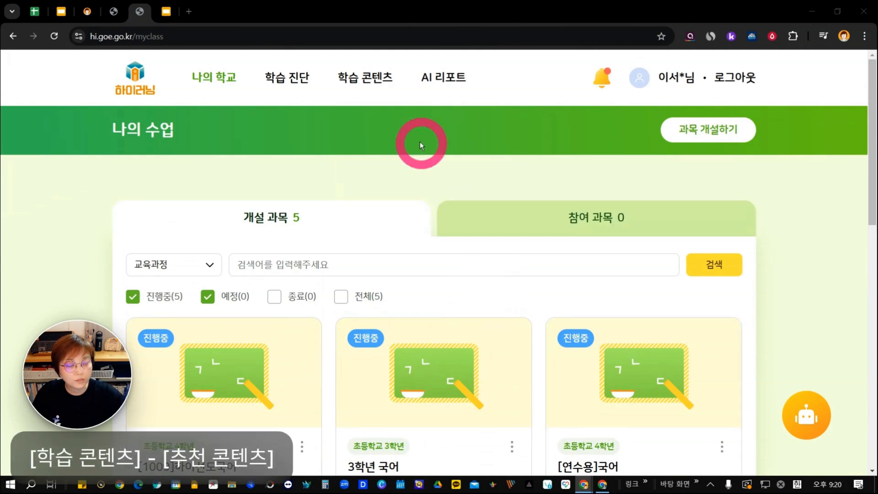
mouse_move(369, 78)
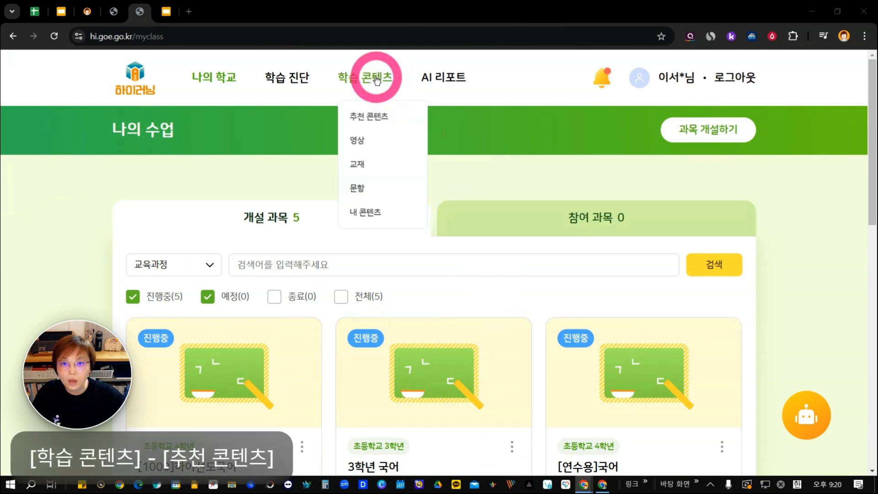
click(366, 118)
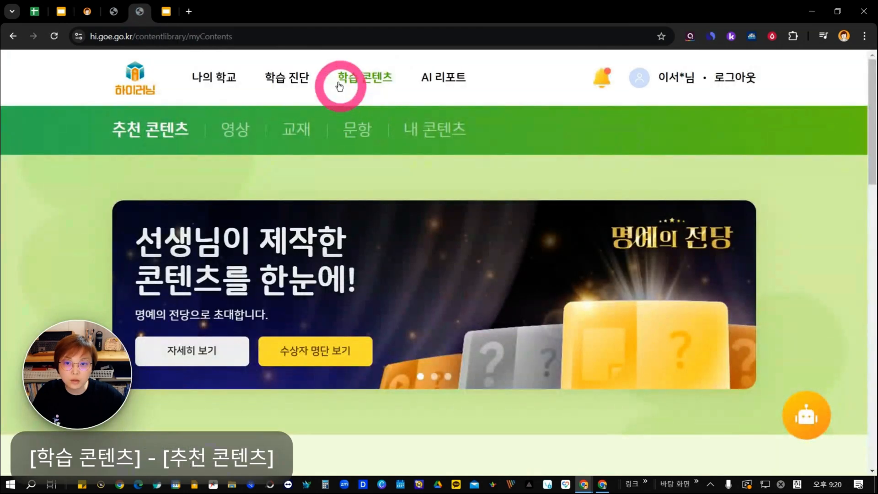
mouse_move(343, 75)
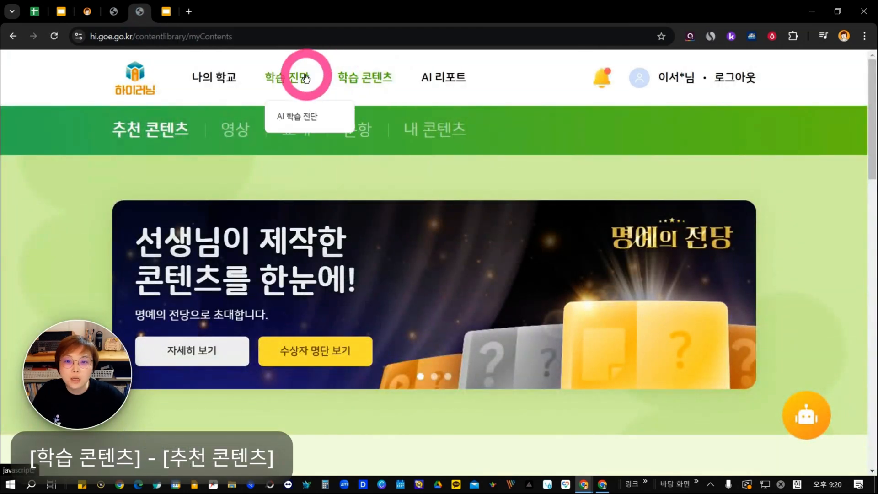
mouse_move(224, 80)
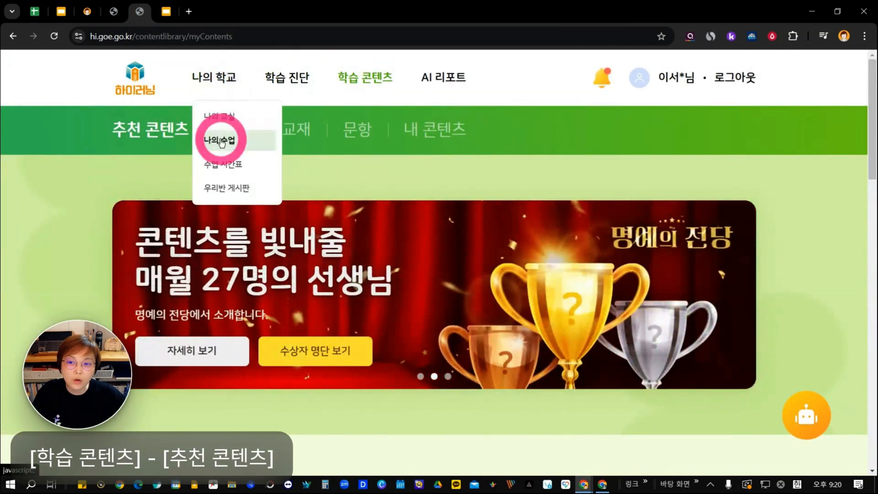
click(220, 140)
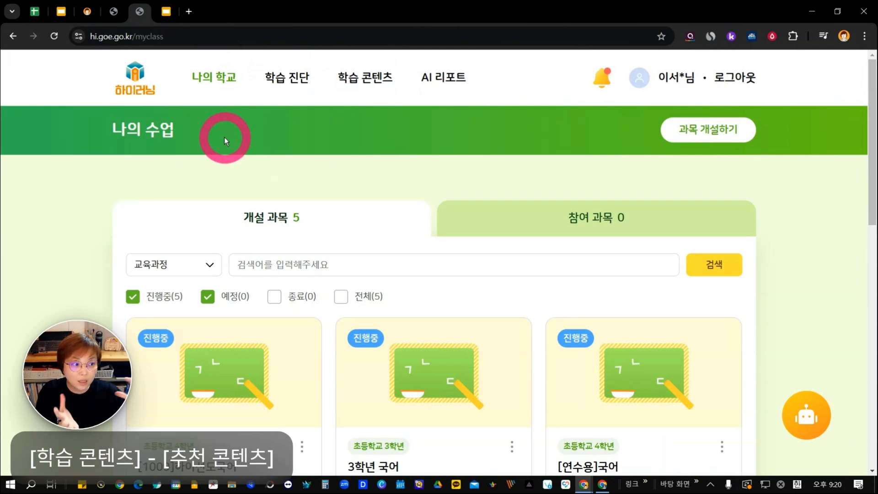
Open the 추천 콘텐츠 page under 학습 콘텐츠 and check the explanation of the AI Pick section.
mouse_move(368, 78)
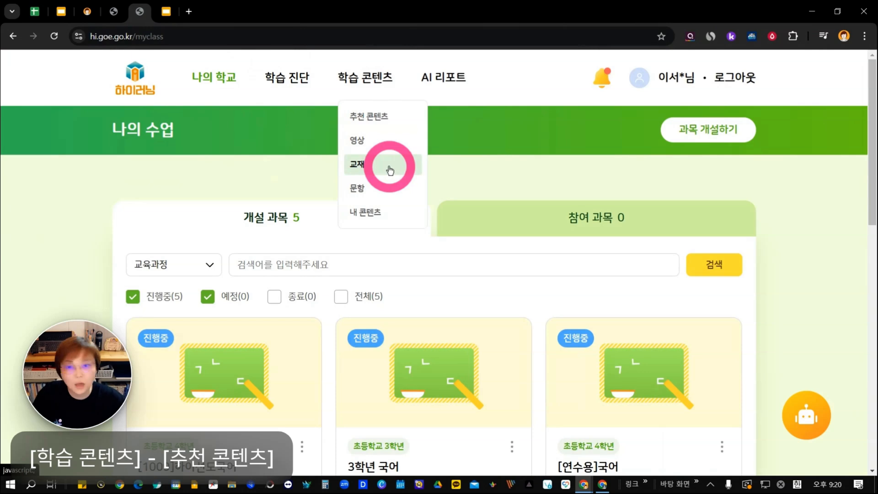
click(382, 120)
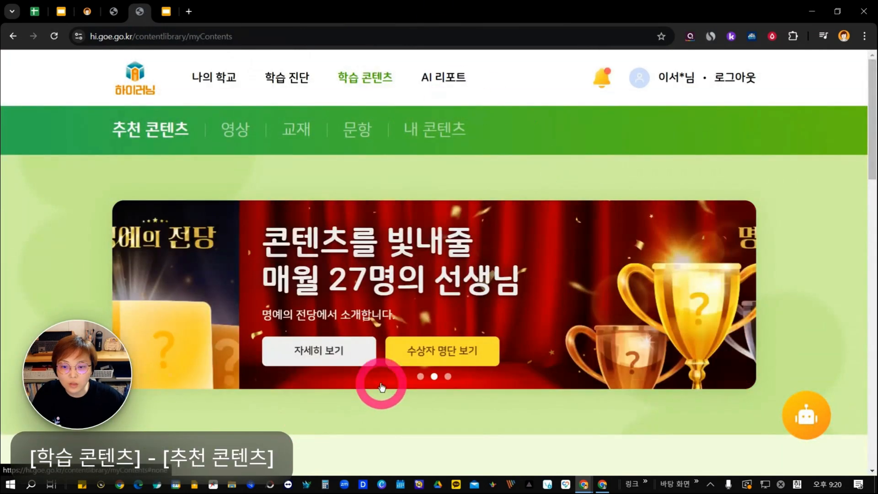
scroll(380, 386, down, 2)
scroll(416, 393, up, 2)
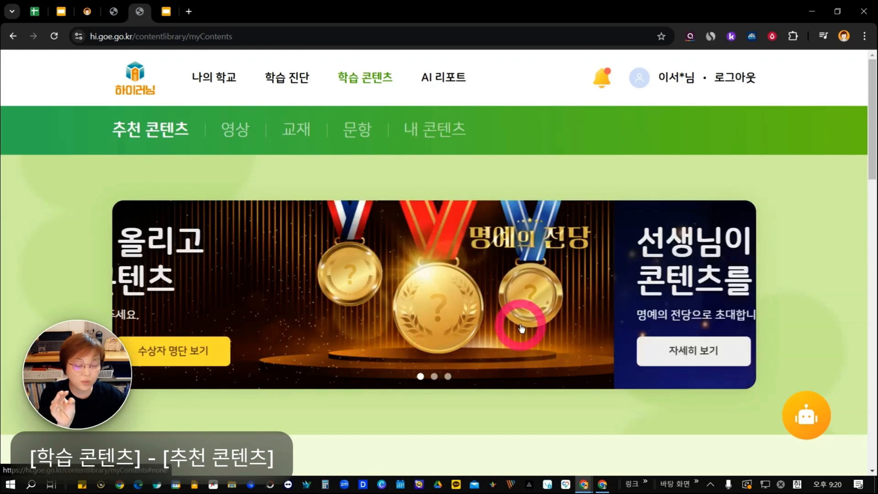
scroll(521, 325, down, 3)
scroll(523, 325, down, 1)
scroll(526, 324, down, 3)
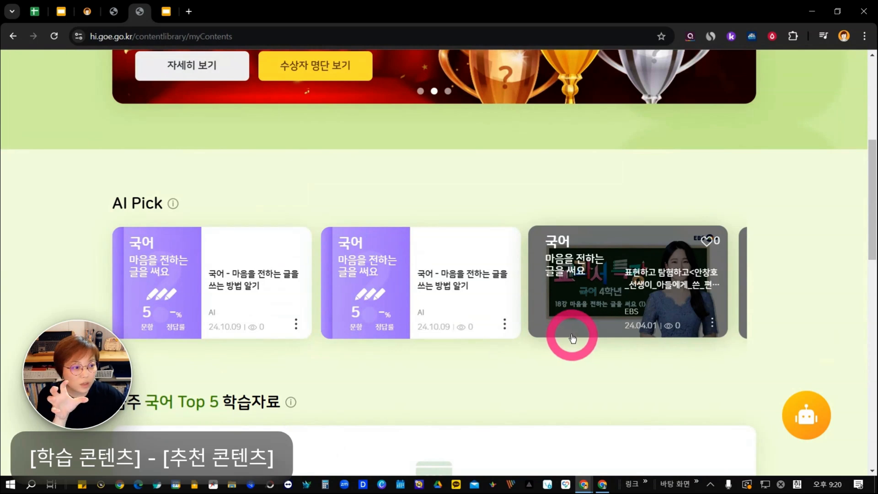
mouse_move(175, 207)
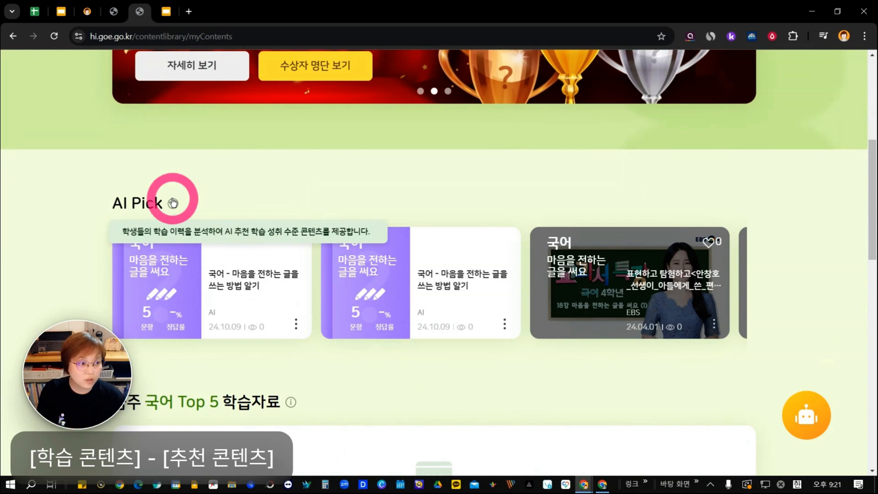
Review the weekly 국어 Top 5, 추천 수업설계안 and 우리 학교 학습 자료 TOP5 sections, ending back at the page header.
scroll(312, 306, down, 5)
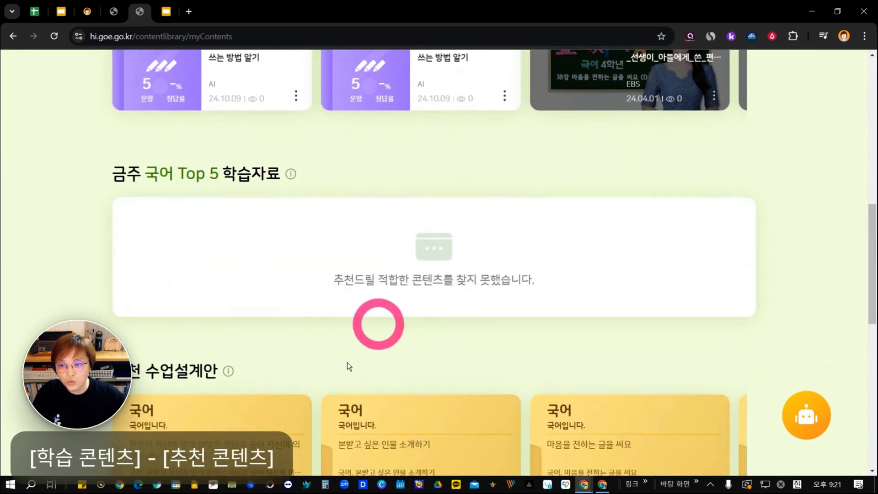
scroll(389, 261, down, 5)
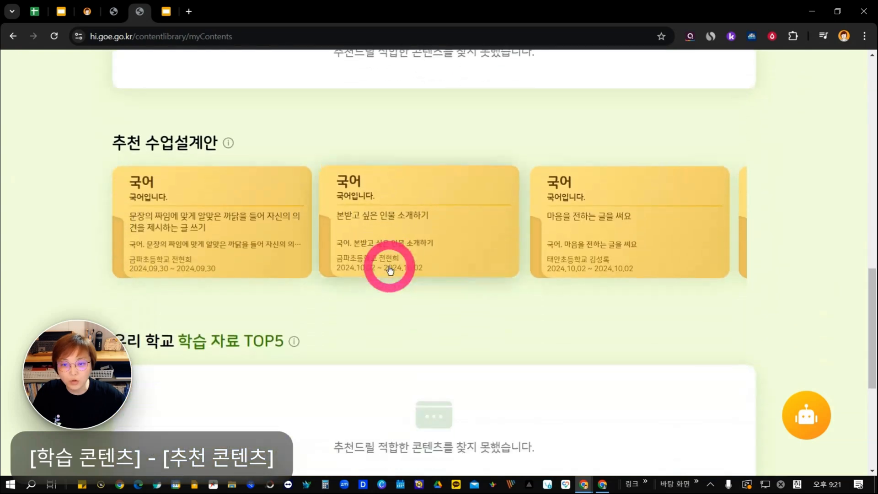
scroll(256, 215, down, 5)
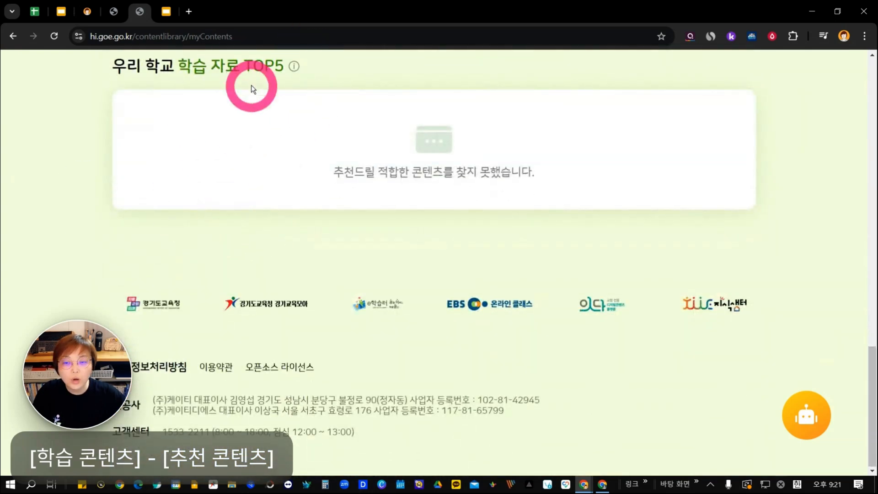
scroll(255, 87, up, 15)
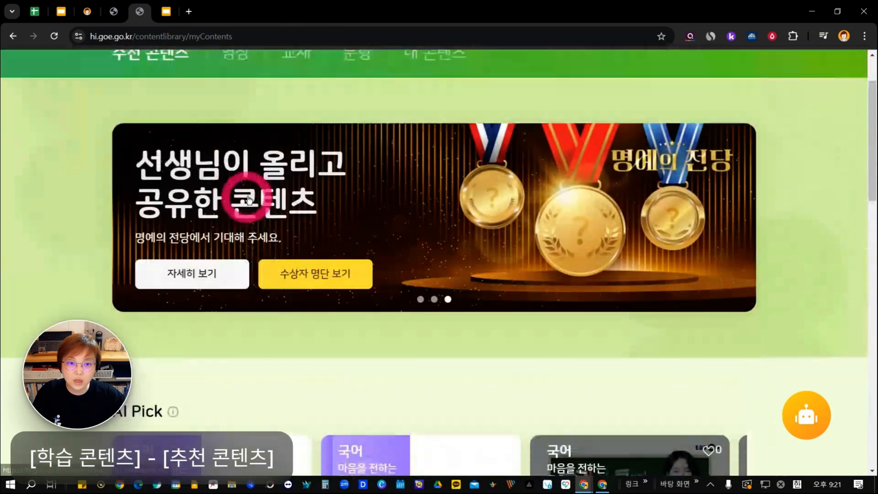
scroll(248, 200, up, 2)
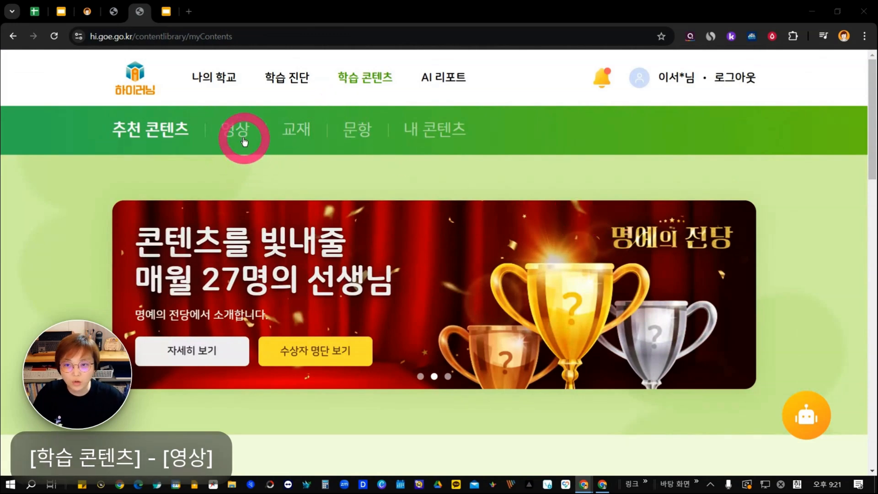
Open the 영상 page under 학습 콘텐츠.
mouse_move(354, 89)
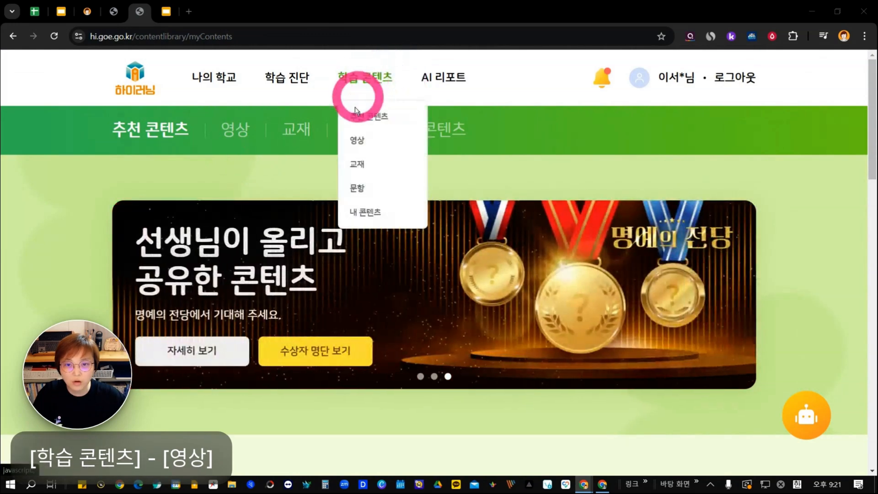
click(355, 142)
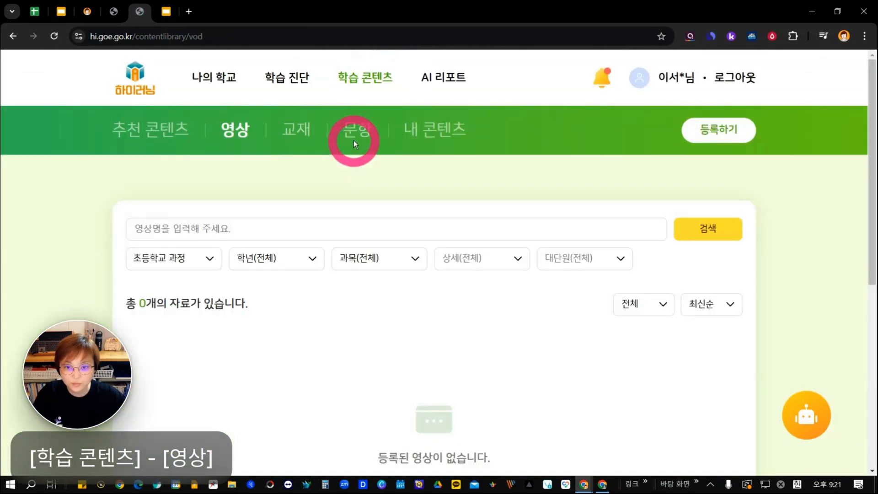
mouse_move(378, 59)
drag(396, 10, 338, 493)
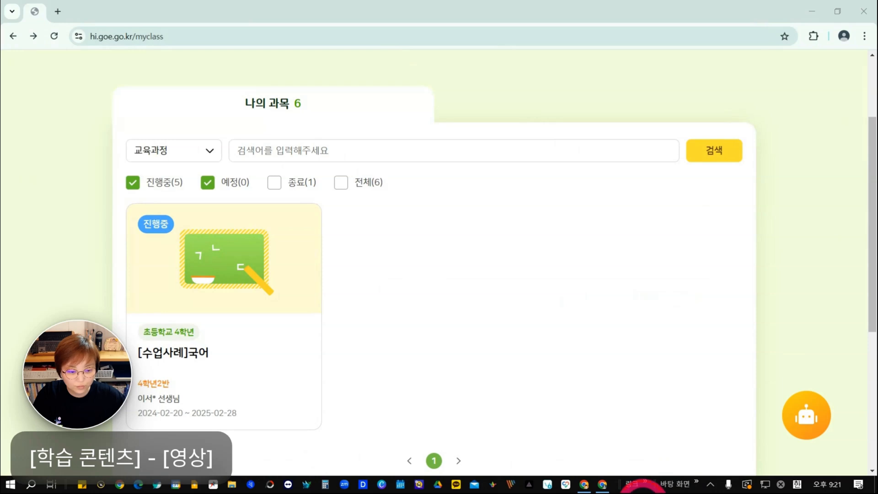
drag(633, 493, 547, 39)
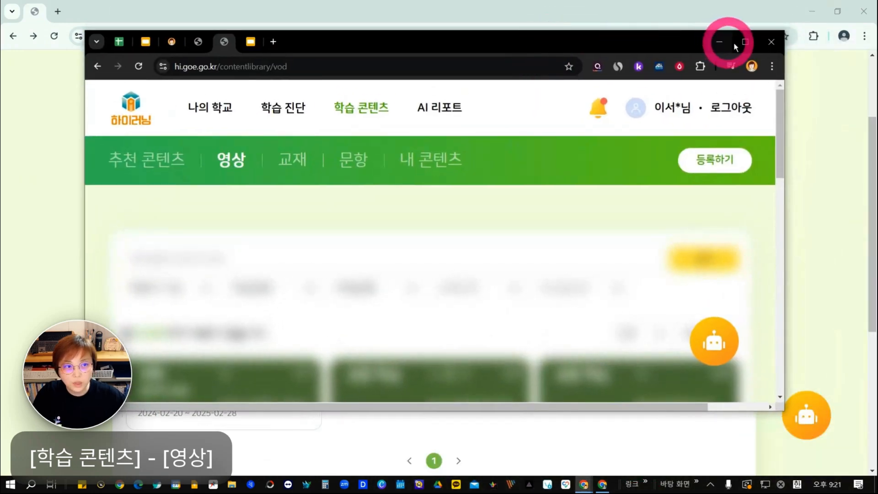
double_click(733, 42)
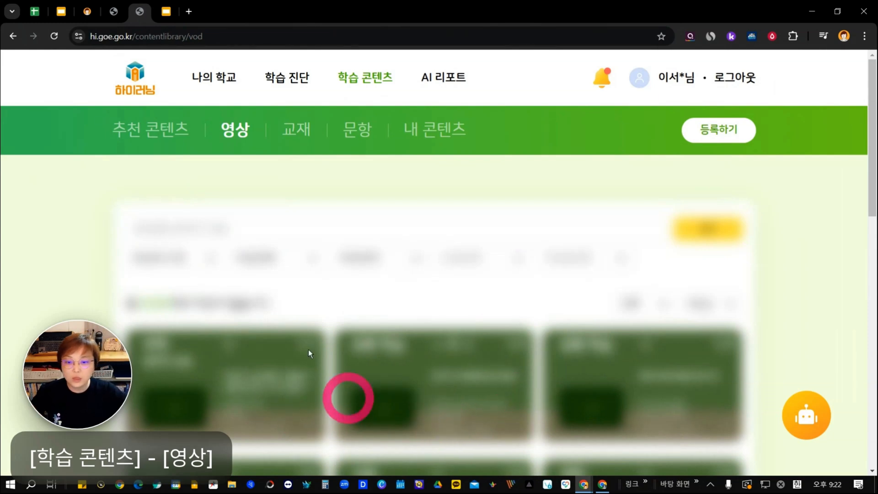
View the 교재 and 문항 pages of the learning content.
click(299, 134)
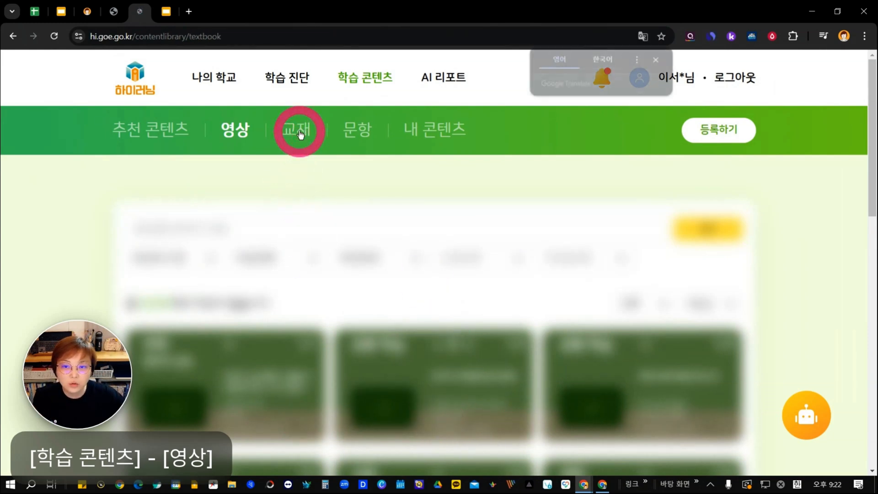
click(364, 130)
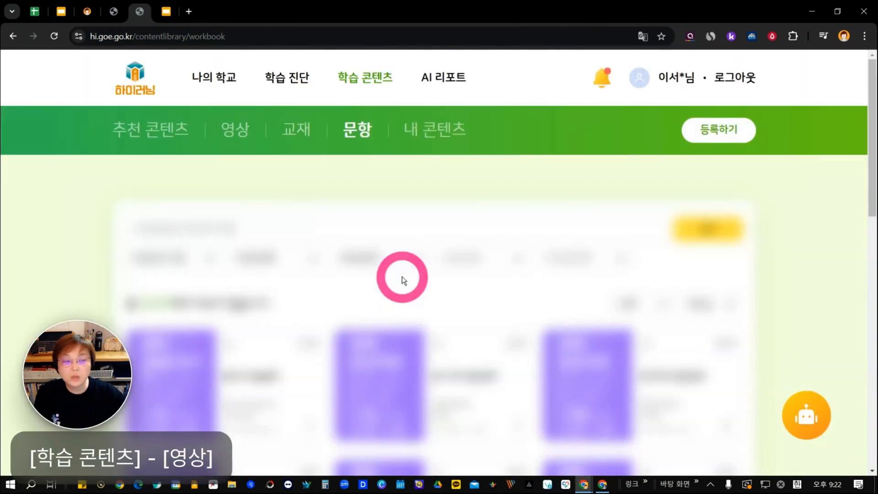
Switch to the Google Slides presentation and advance to the slide showing the 교재 content list.
click(166, 11)
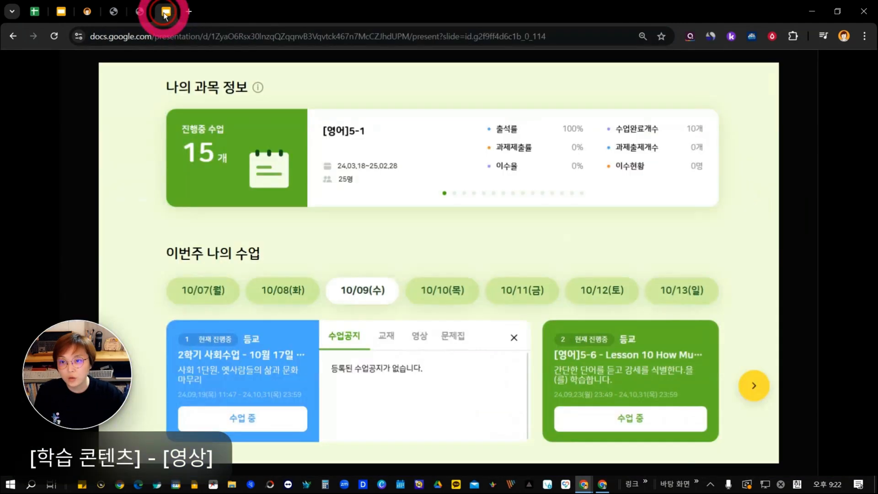
click(531, 319)
click(532, 317)
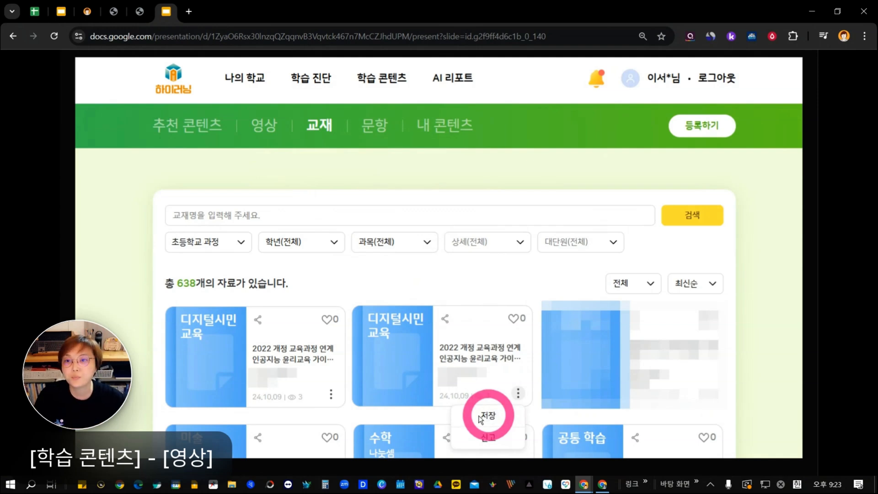
Return to the 하이러닝 site, go to the 영상 content page and open the 영상 등록하기 form.
click(144, 14)
mouse_move(312, 83)
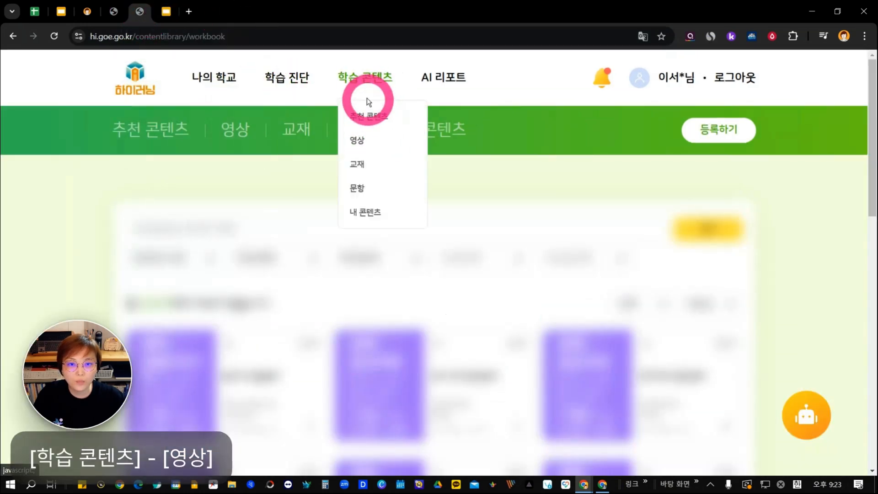
mouse_move(365, 78)
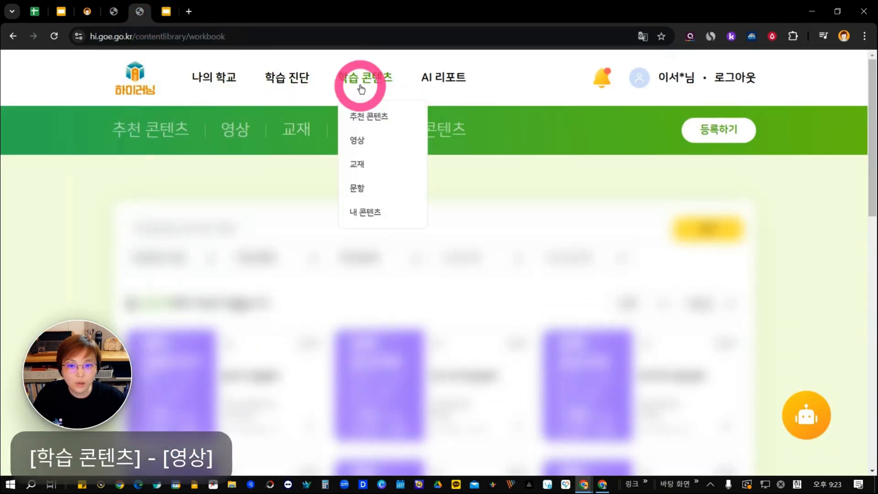
click(363, 141)
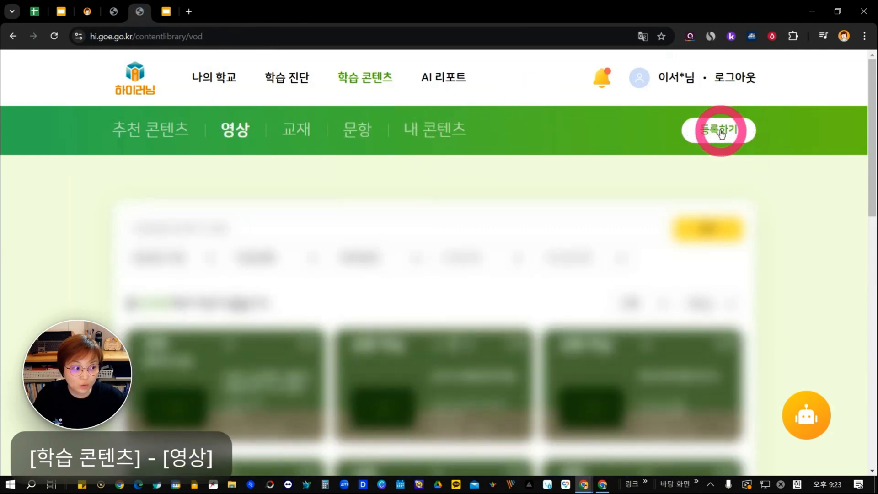
click(721, 131)
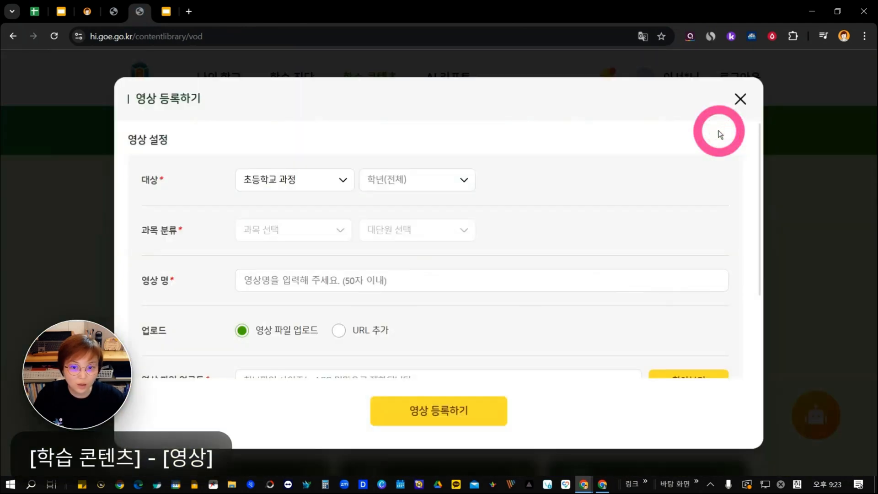
Try to set the video's target to 초등학교 과정 and its grade to 3학년.
click(306, 188)
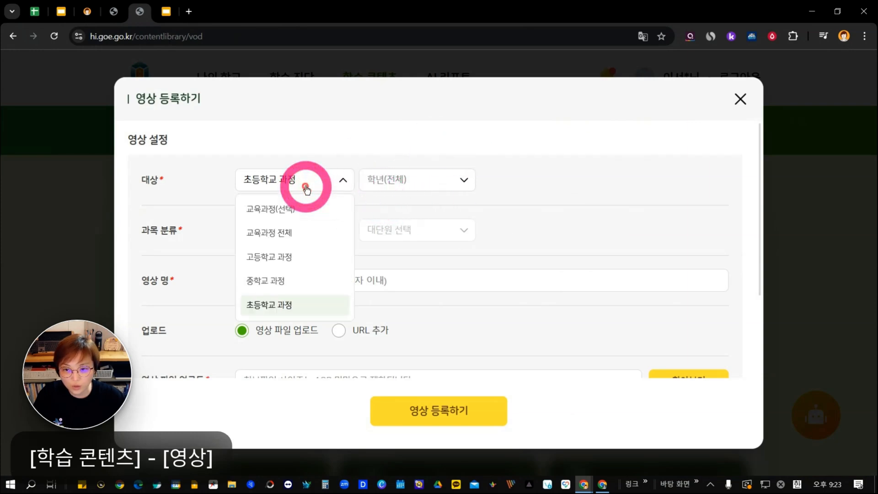
click(313, 303)
click(420, 182)
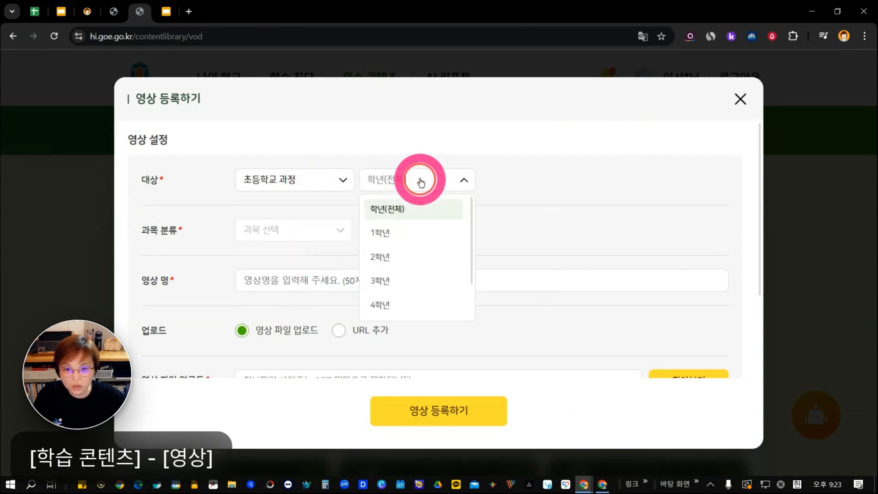
click(385, 283)
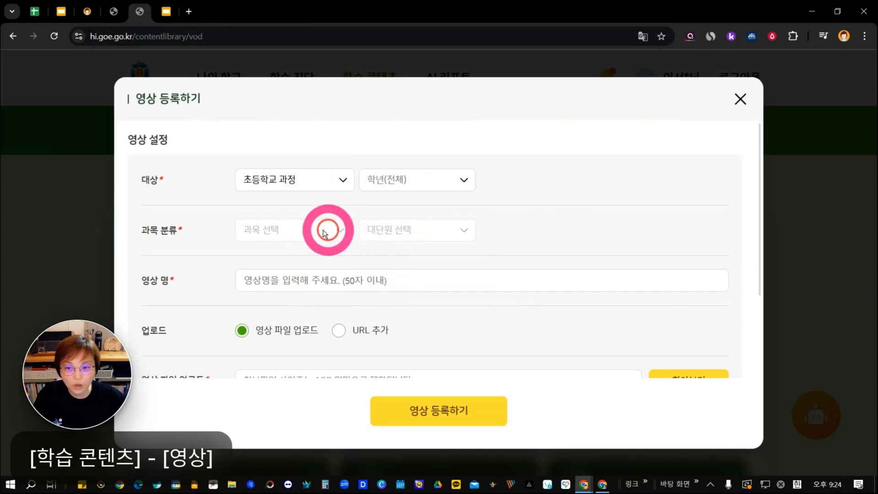
click(399, 185)
click(379, 277)
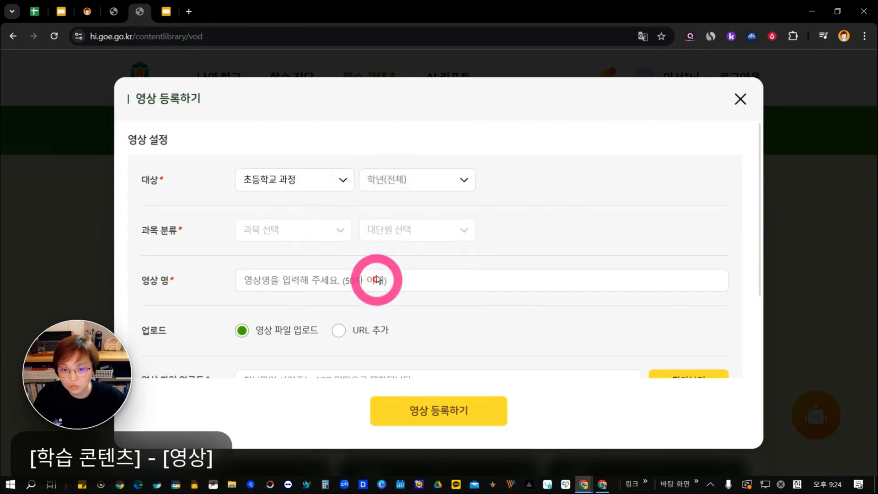
Try to set the video's target grade to 4학년.
click(401, 178)
click(385, 305)
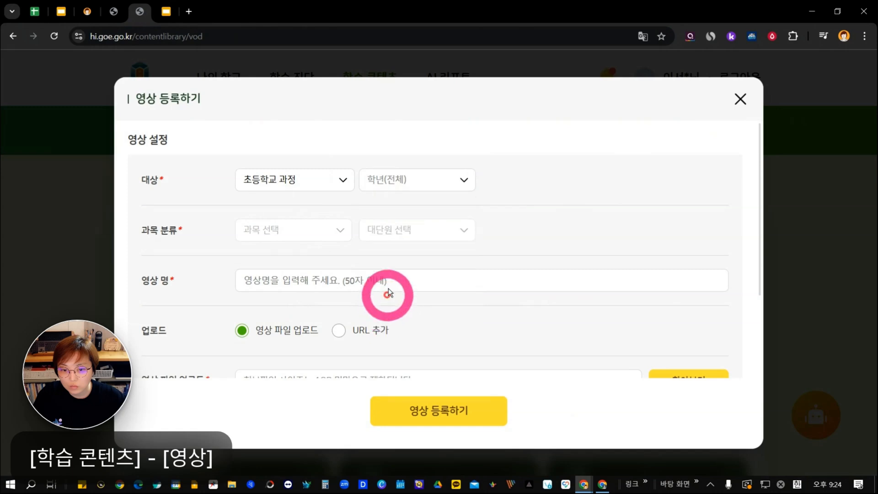
scroll(485, 183, down, 3)
scroll(484, 186, up, 3)
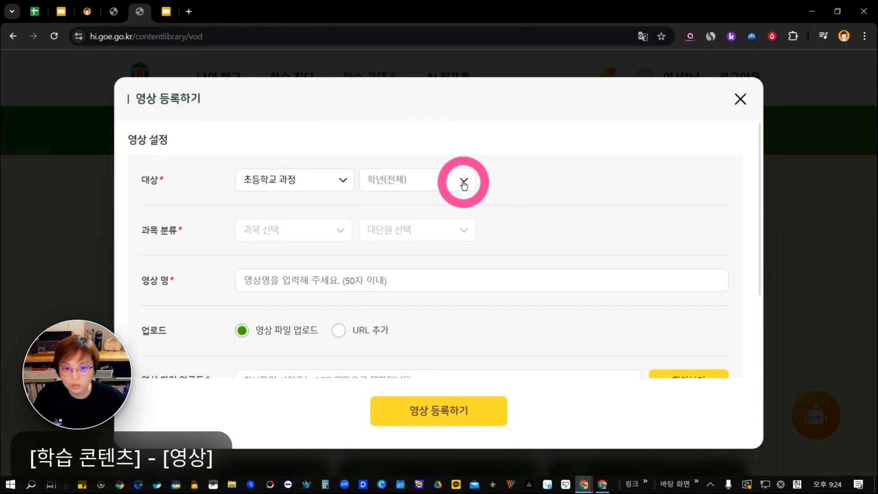
click(464, 183)
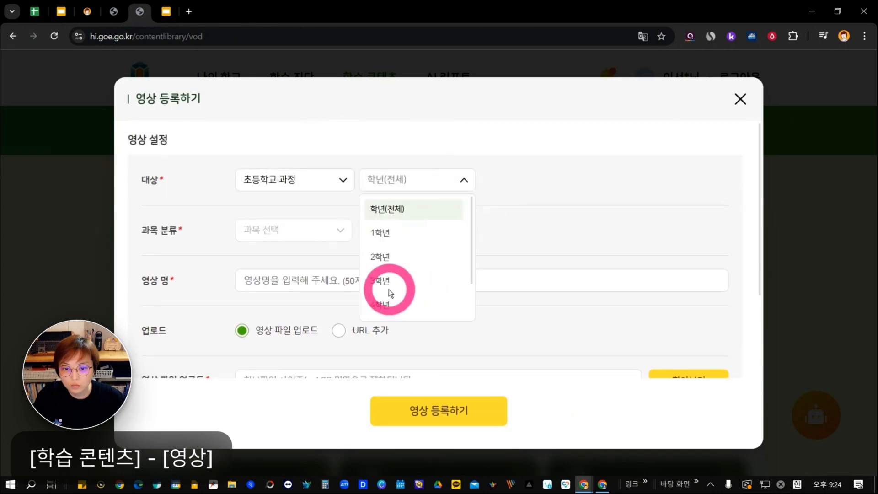
click(386, 305)
Reselect 초등학교 과정 as the video's target curriculum.
click(294, 180)
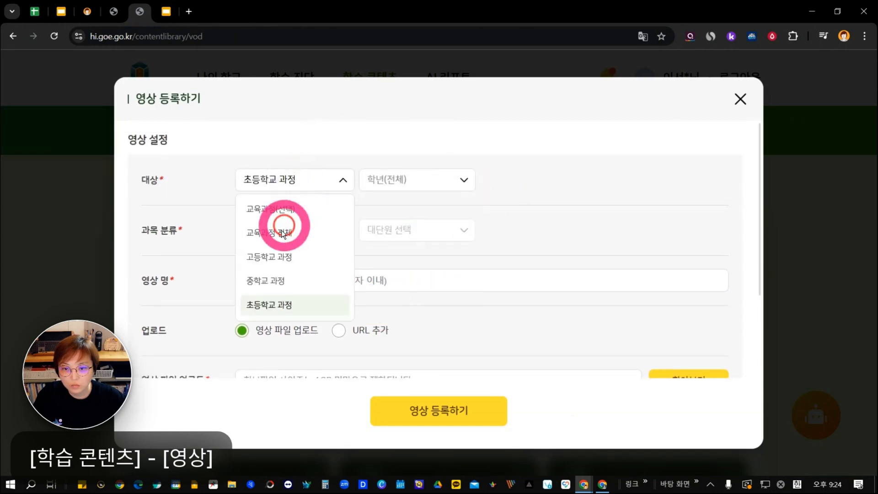
click(274, 303)
click(332, 191)
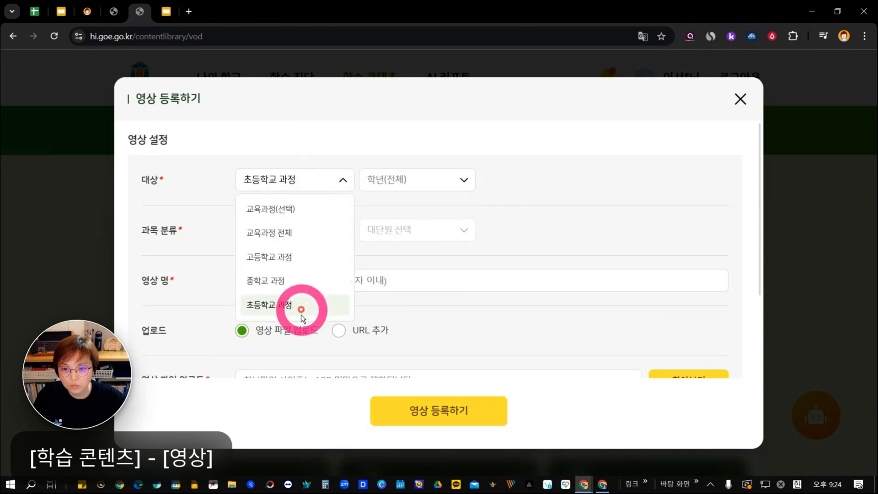
click(294, 304)
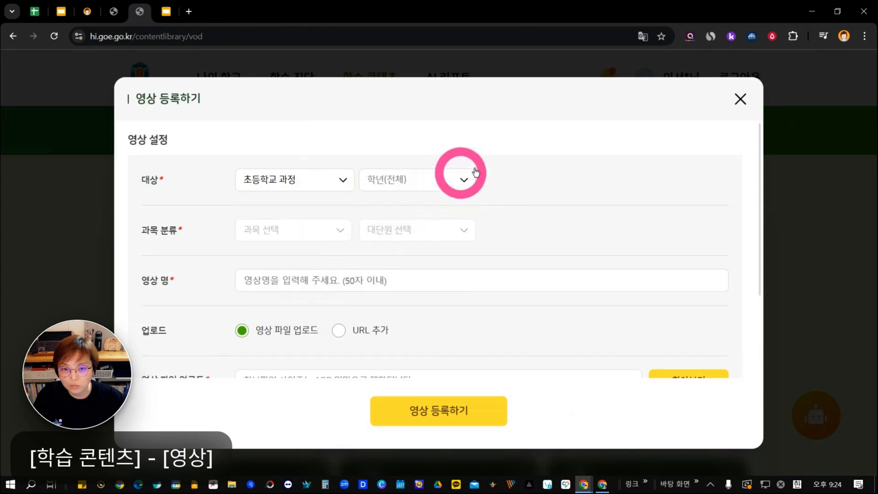
Turn off the ZeroBlur extension and set the video's target grade to 4학년.
click(772, 36)
click(761, 87)
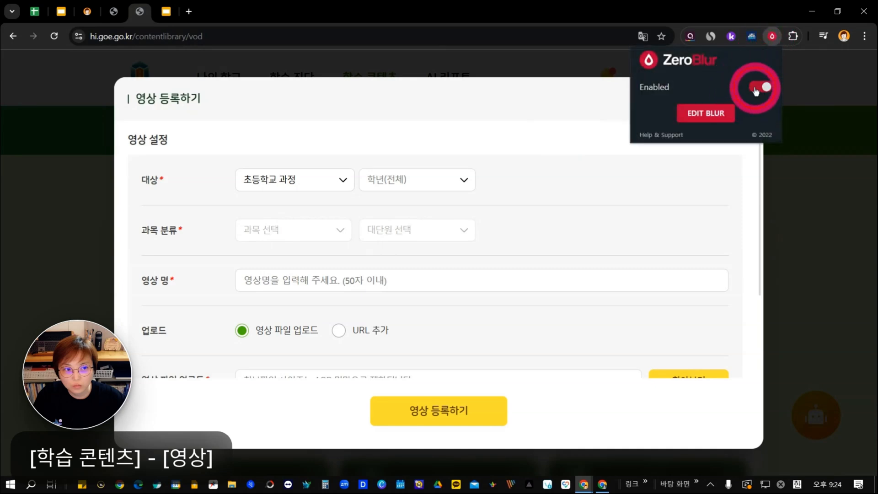
click(431, 191)
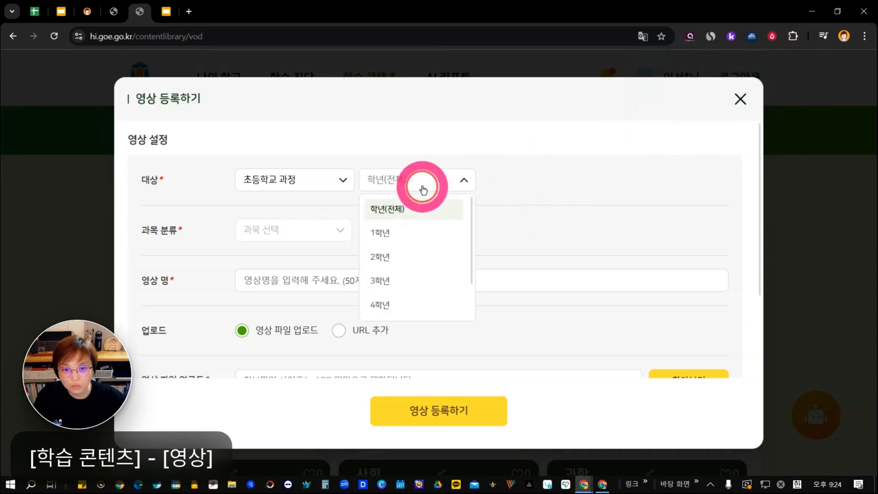
click(411, 305)
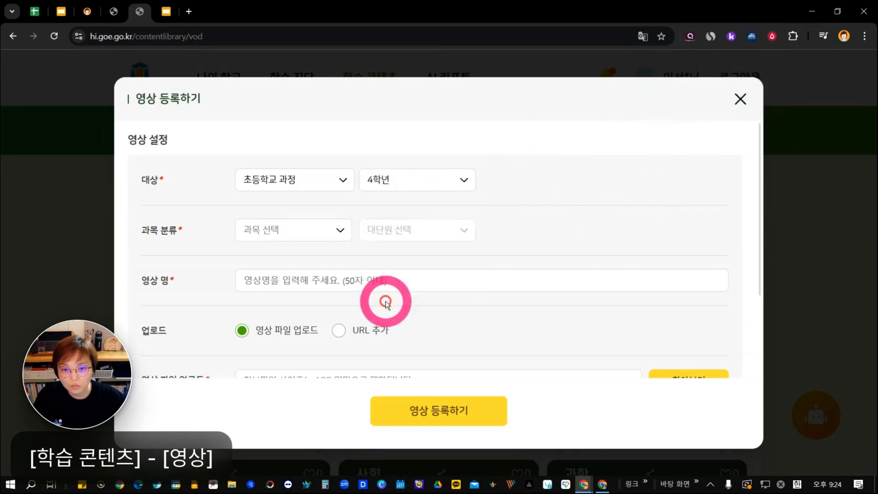
Set the video's subject to 수학 and its main unit to 곱셈과 나눗셈.
click(314, 231)
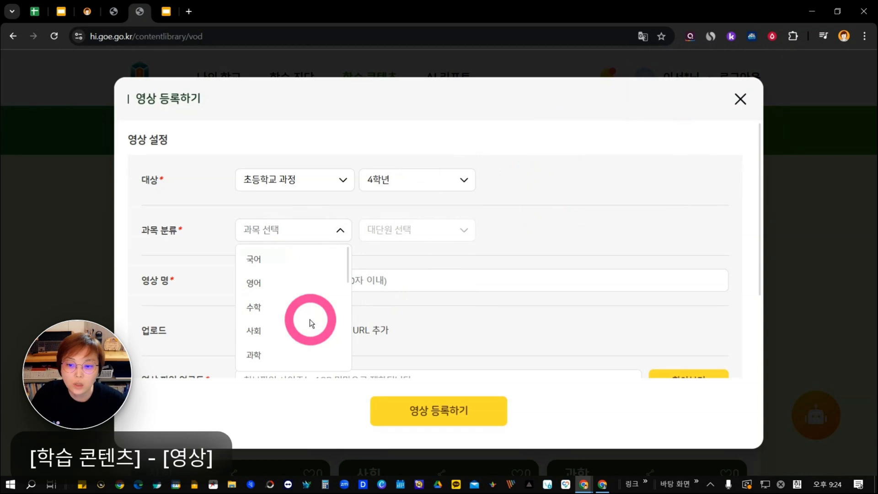
click(313, 304)
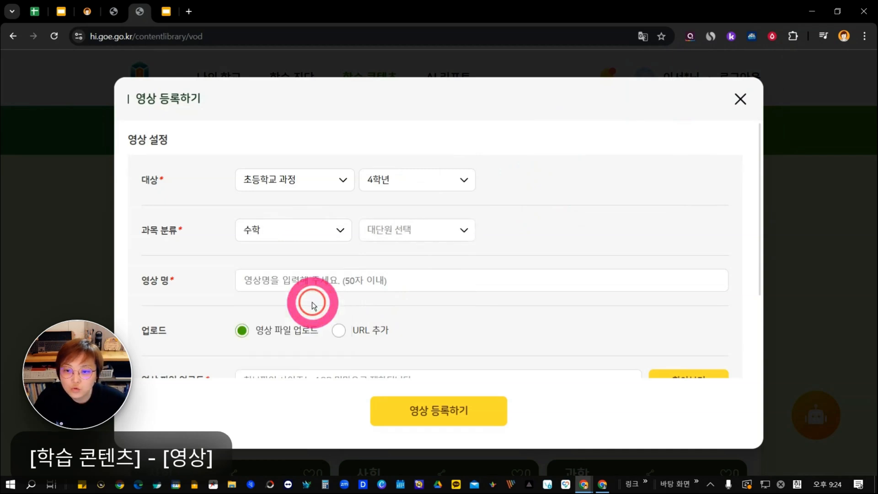
click(403, 240)
click(403, 306)
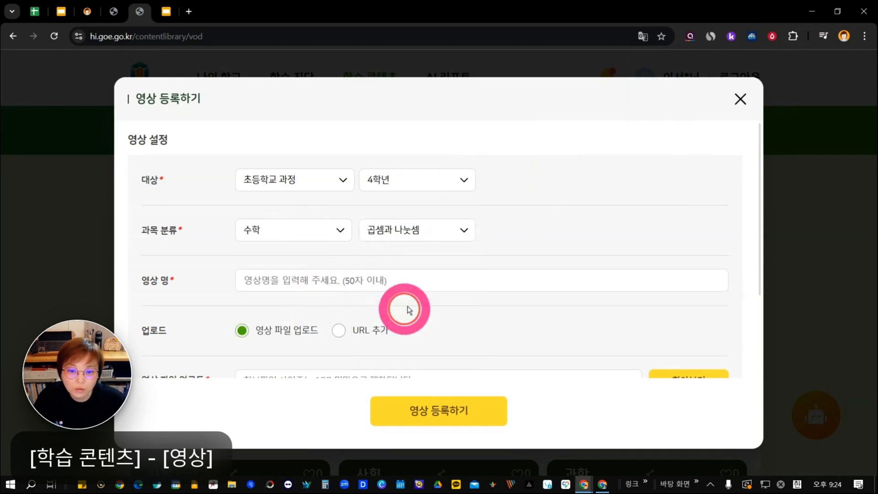
Name the video 바따온 수업 영상 and tick the required copyright and personal information confirmation.
scroll(494, 224, down, 2)
scroll(493, 224, down, 1)
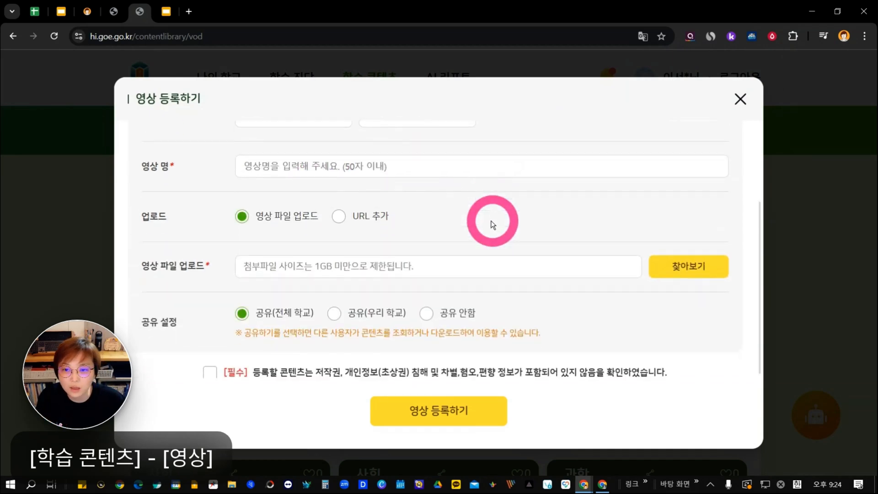
click(432, 168)
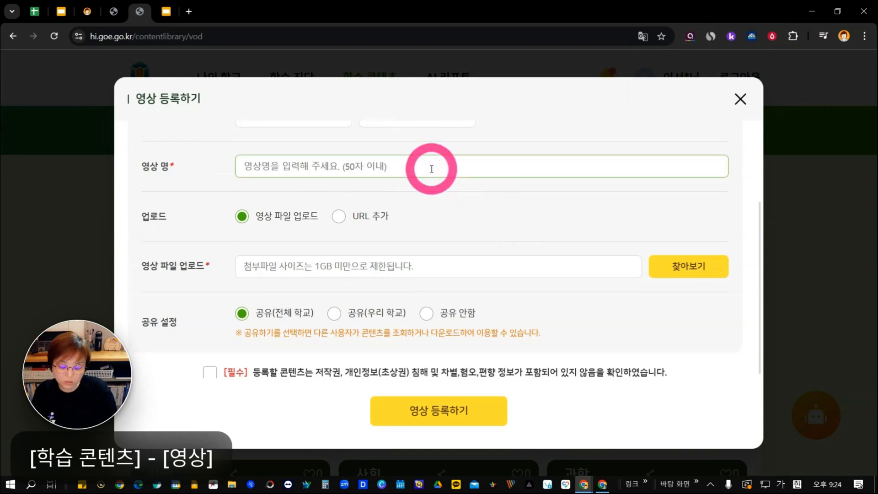
text(배)
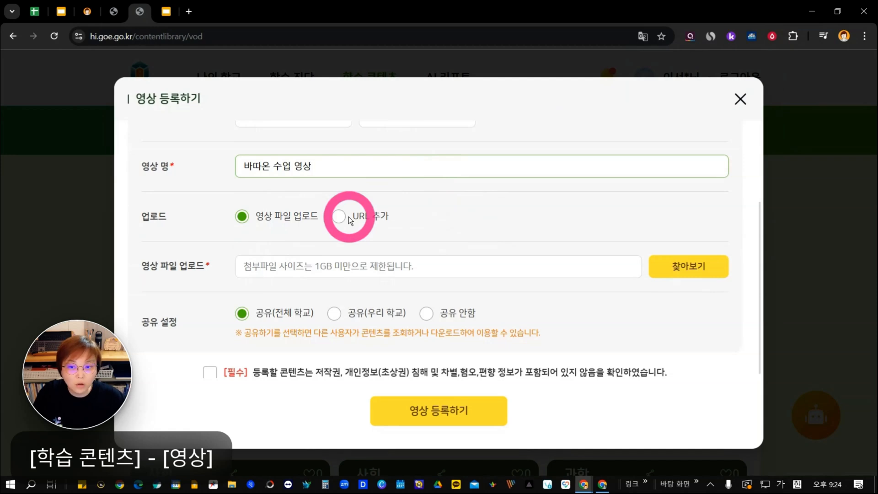
scroll(348, 217, down, 1)
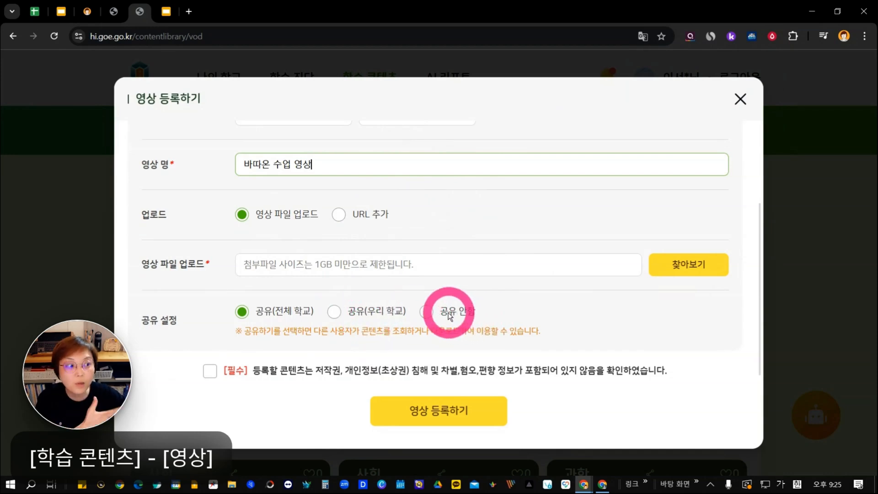
click(210, 371)
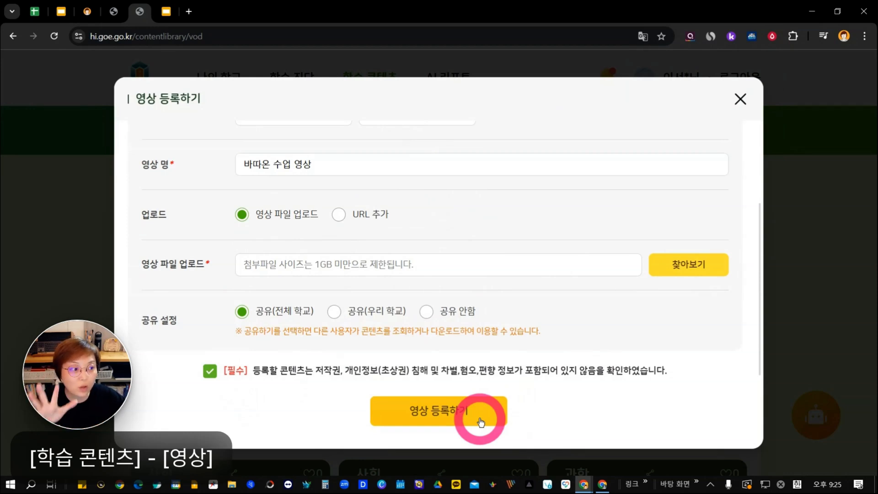
Close the 영상 등록하기 form without registering and return to the 영상 page with its content blurred again.
click(740, 100)
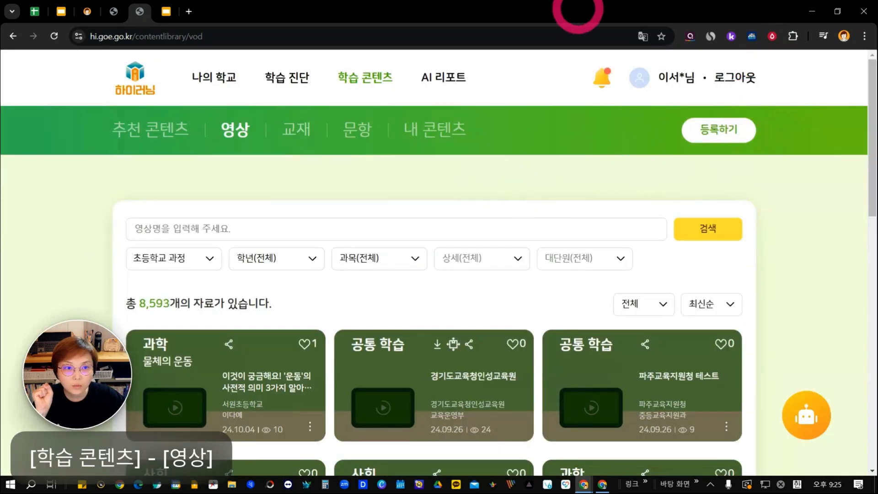
drag(574, 9, 570, 231)
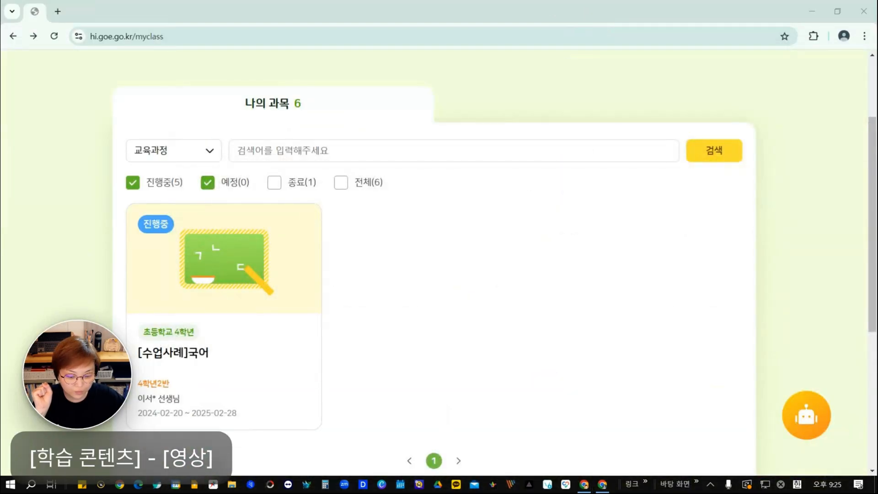
drag(388, 492, 584, 42)
click(661, 44)
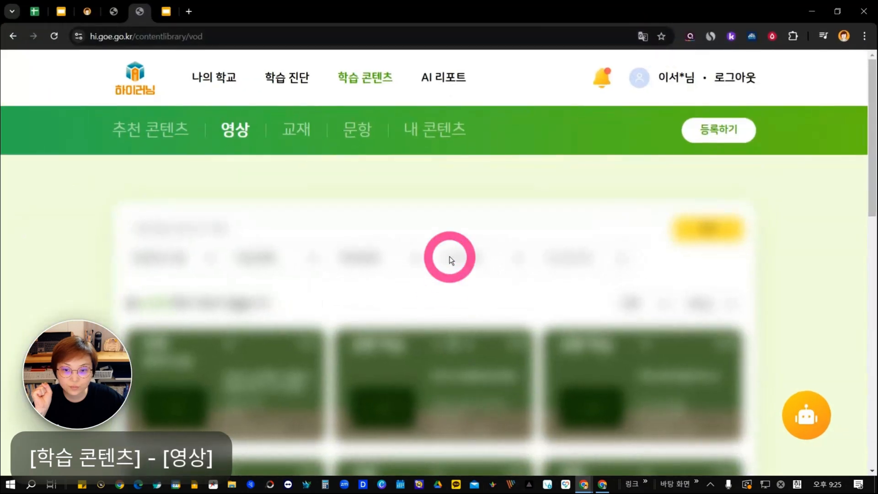
Open the 교재 등록하기 form from the 교재 page.
click(302, 131)
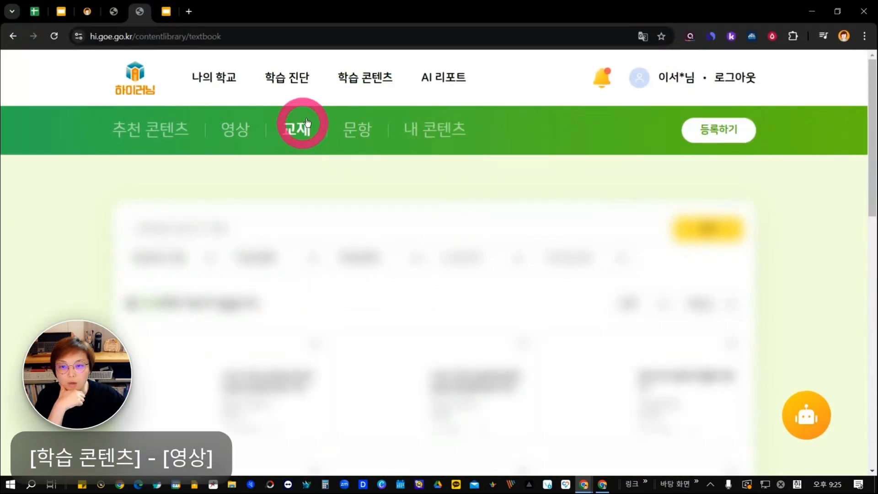
click(701, 130)
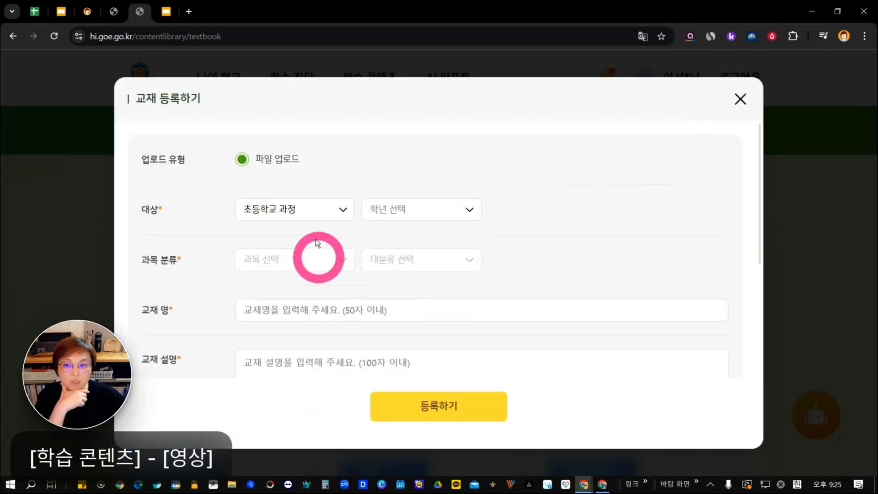
Turn off ZeroBlur and review the textbook registration form down to the sharing settings and required confirmation.
click(773, 37)
click(760, 87)
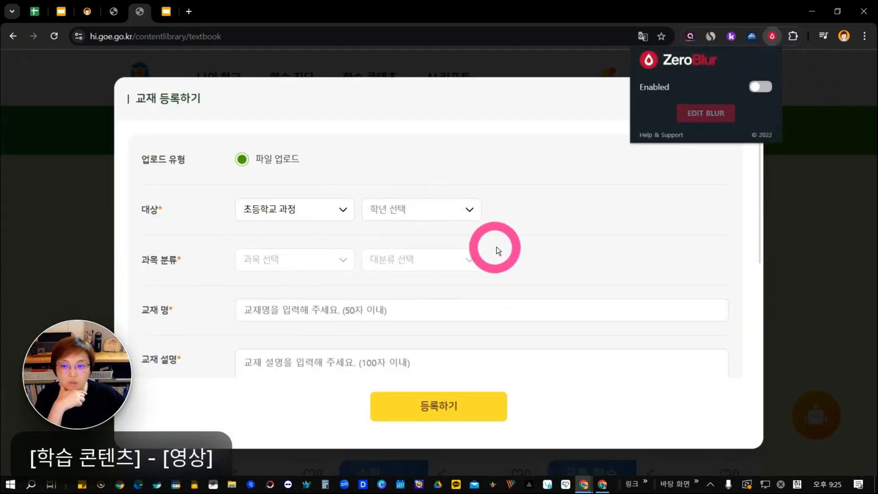
scroll(494, 249, down, 3)
scroll(494, 259, down, 2)
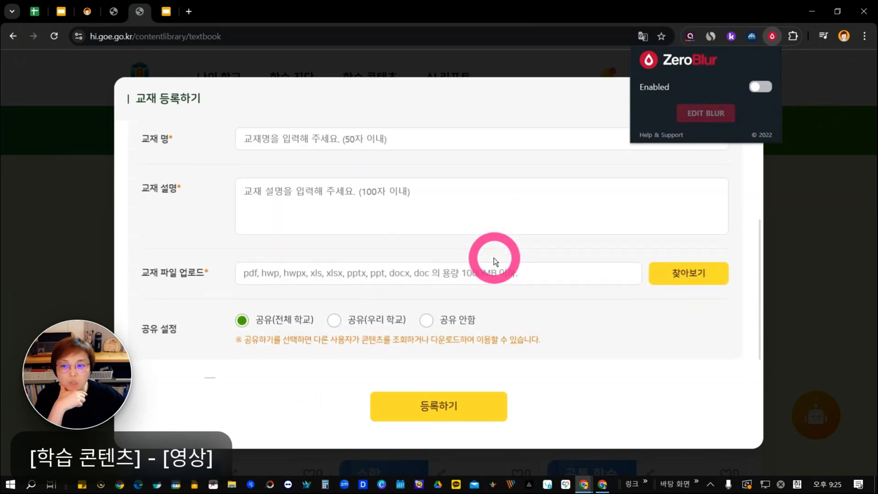
scroll(578, 299, down, 1)
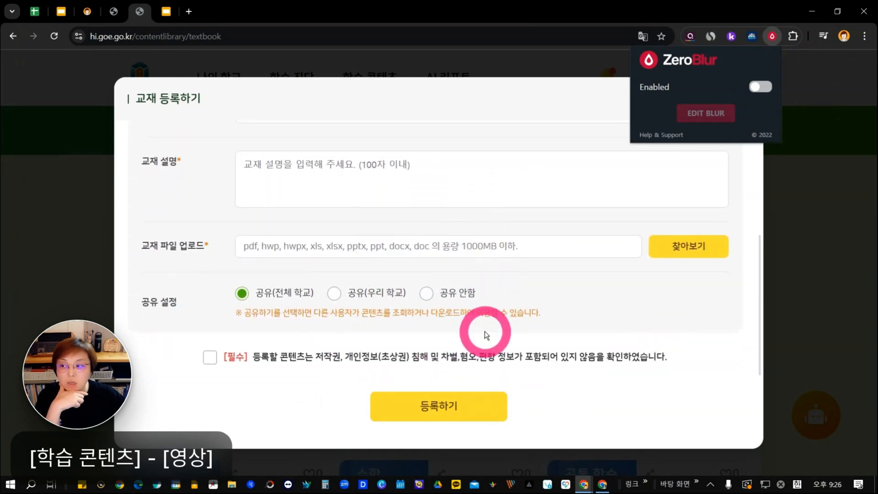
Cancel the textbook registration and return to the 교재 page with ZeroBlur turned back on.
click(760, 86)
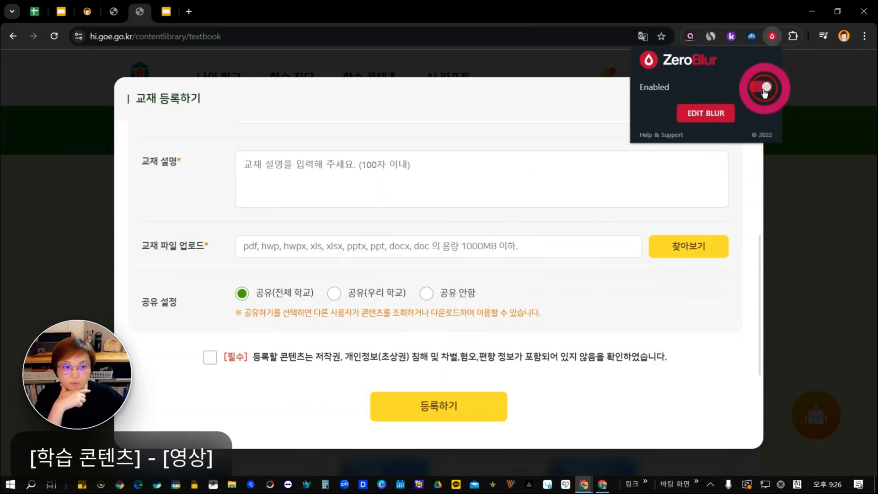
click(640, 108)
click(739, 99)
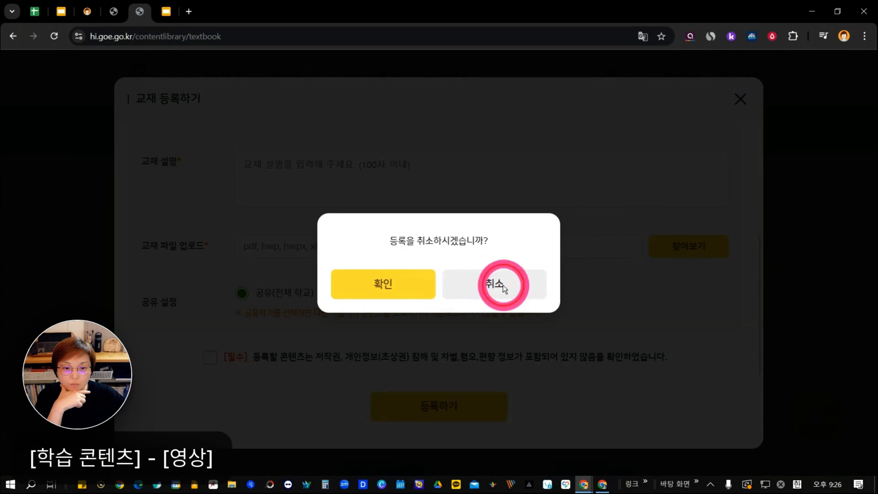
click(771, 38)
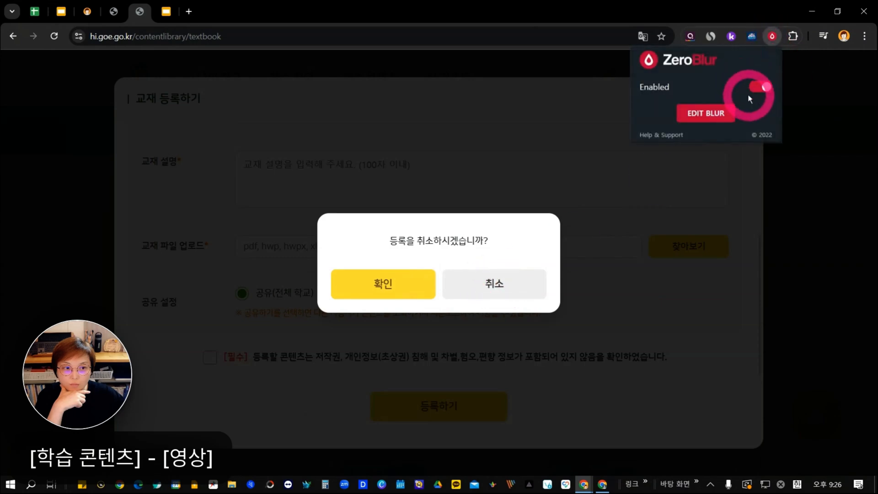
click(761, 88)
drag(651, 12, 494, 493)
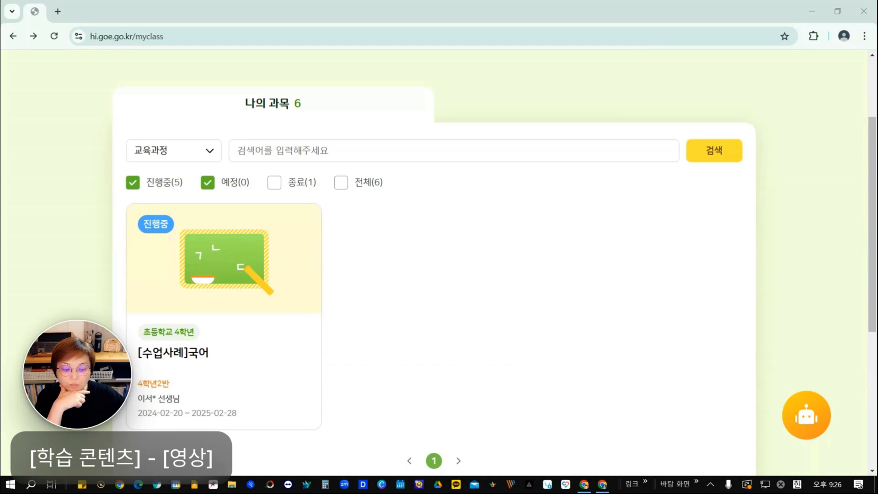
drag(773, 493, 628, 29)
click(768, 36)
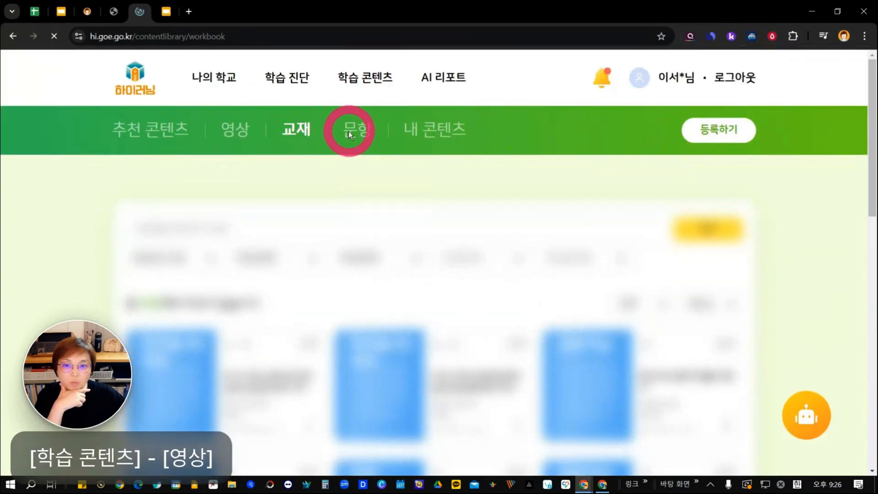
Open the 문항 page of the learning content.
click(348, 131)
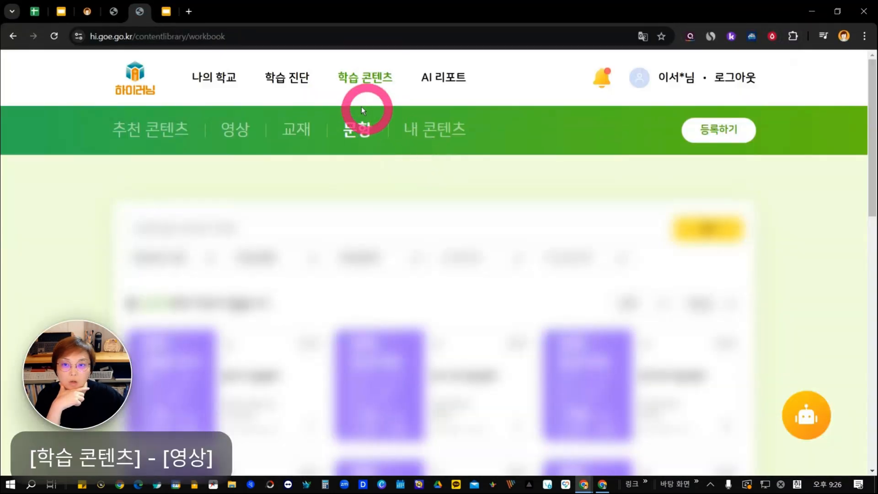
Open the 교재 page of the learning content and bring up its textbook registration form.
mouse_move(289, 99)
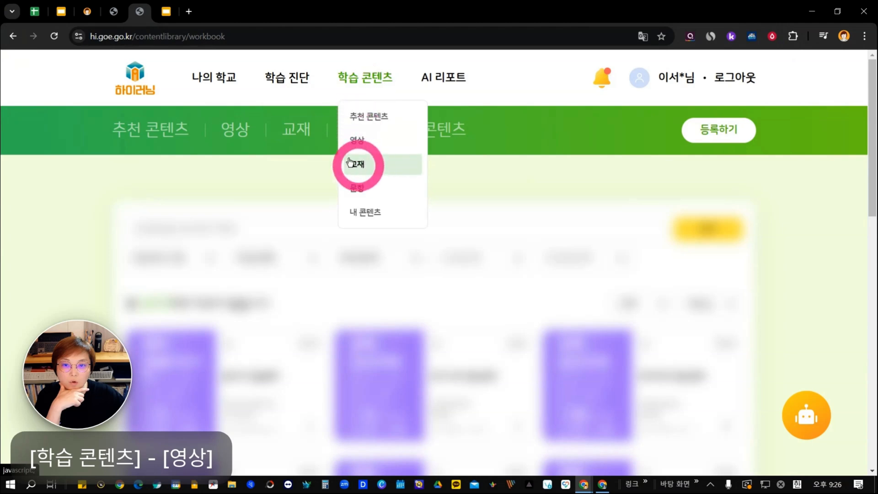
click(295, 132)
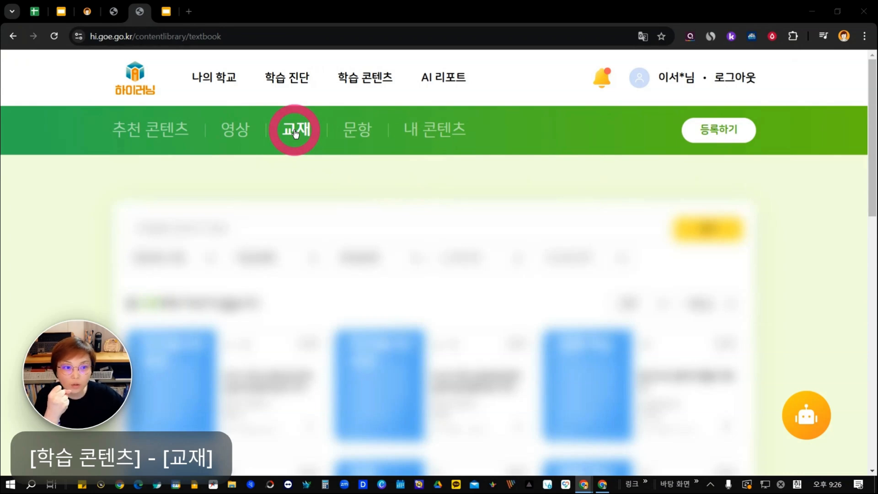
click(720, 133)
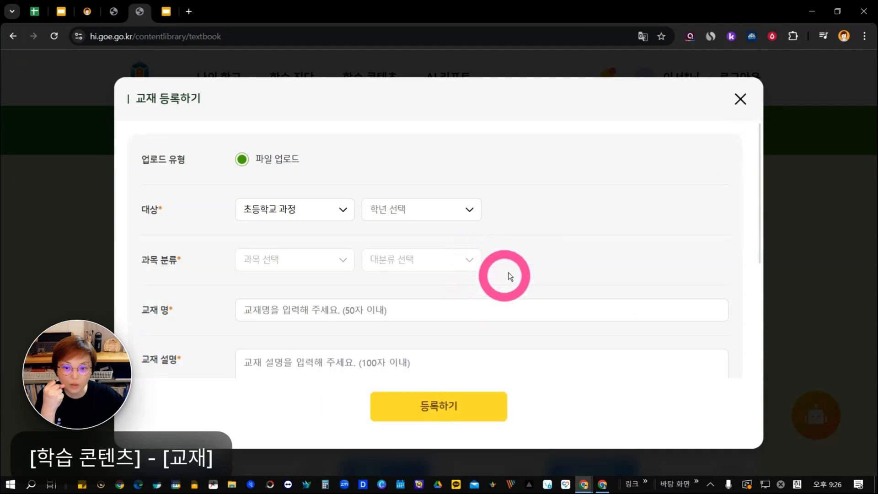
Turn off ZeroBlur and review the textbook registration form down to the file upload, sharing settings and required confirmation.
click(772, 37)
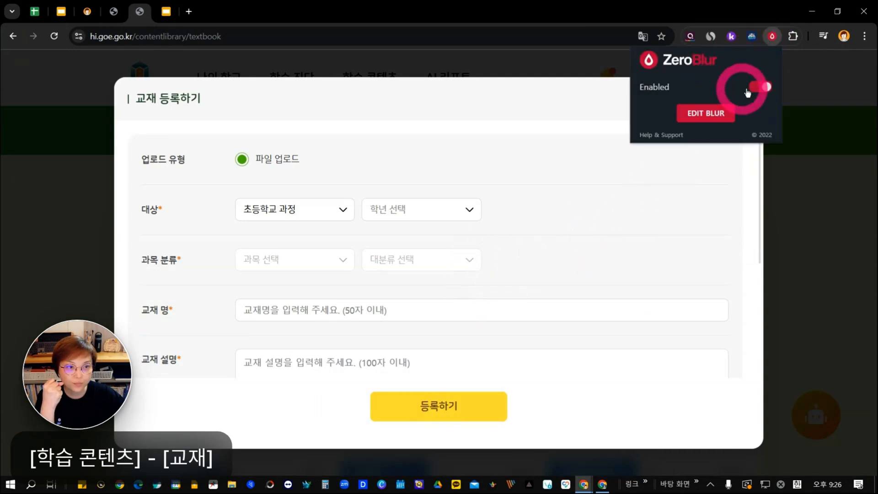
click(748, 92)
scroll(547, 239, down, 5)
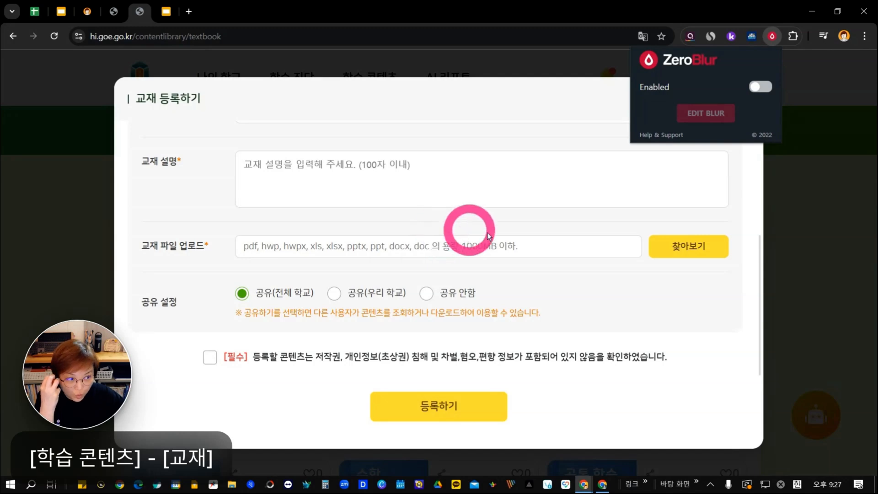
Turn ZeroBlur back on and cancel the textbook registration.
click(761, 87)
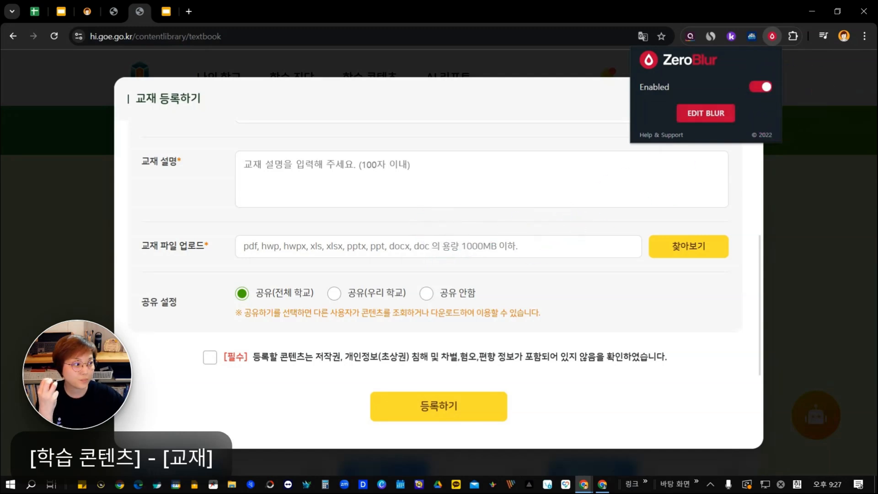
click(517, 18)
click(740, 99)
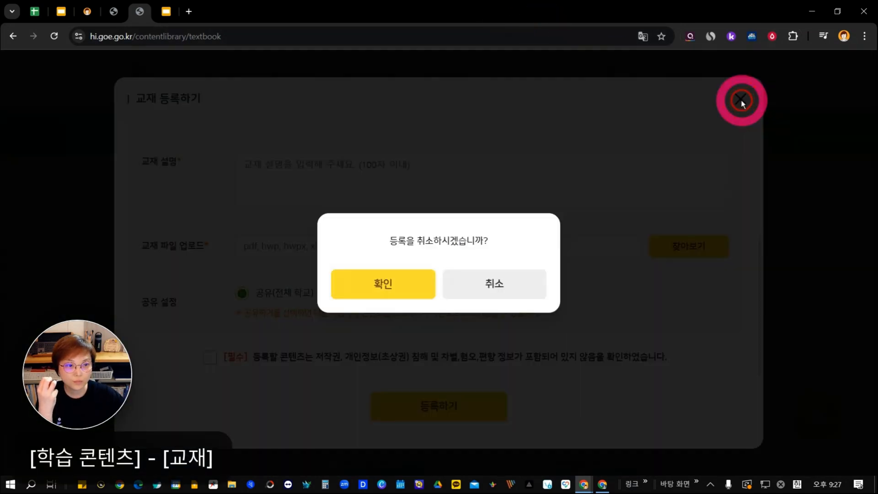
drag(556, 14, 556, 0)
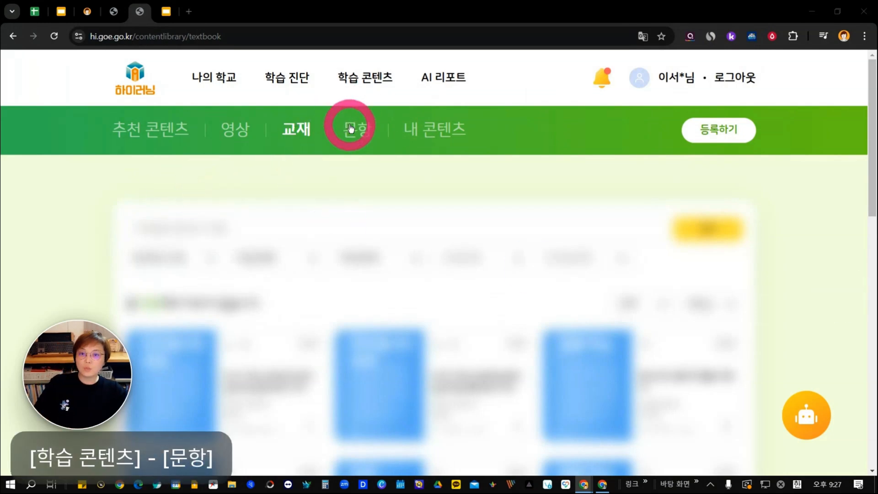
Start registering a new workbook from the 문항 page and look through the available 출제 방식 options.
click(355, 127)
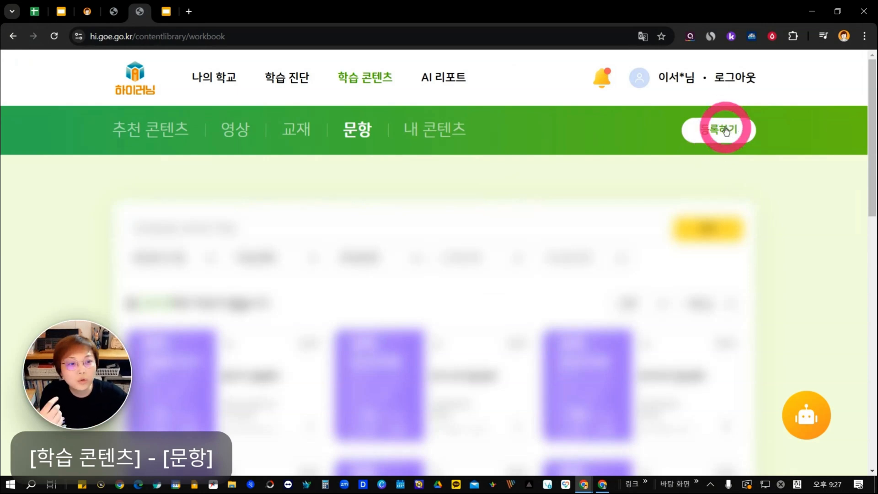
click(714, 144)
scroll(364, 255, down, 3)
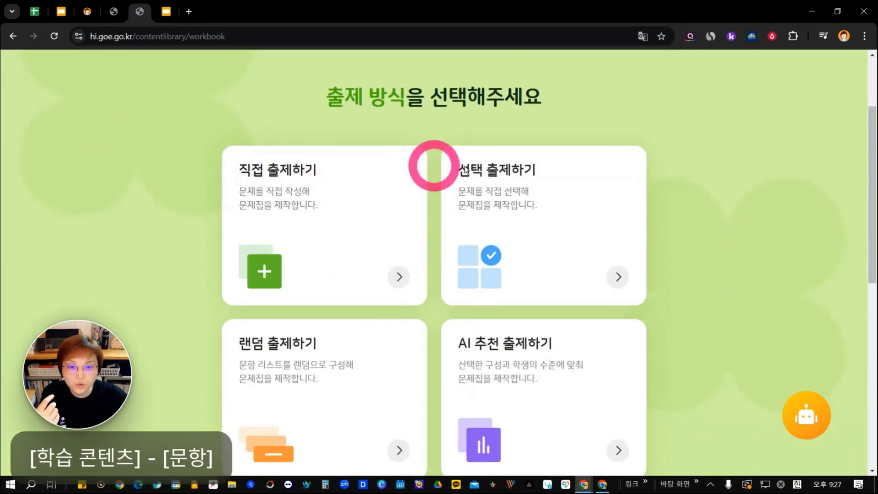
scroll(418, 263, down, 2)
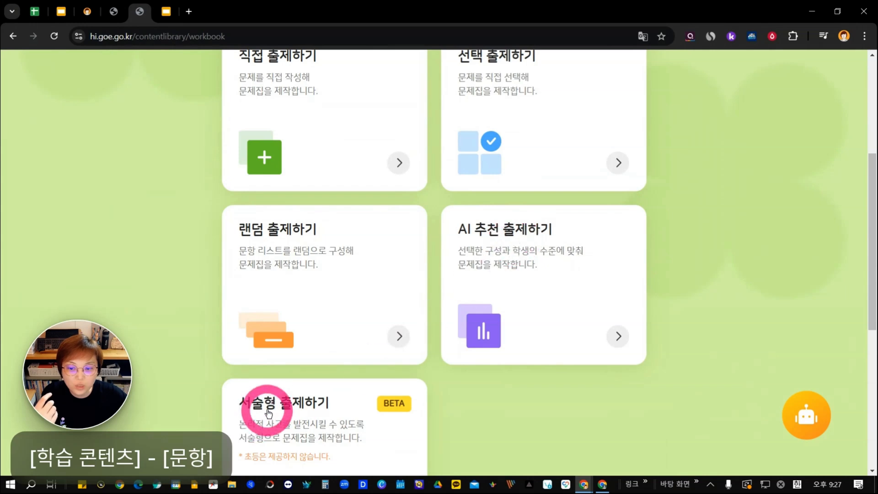
scroll(269, 398, down, 2)
scroll(295, 398, up, 3)
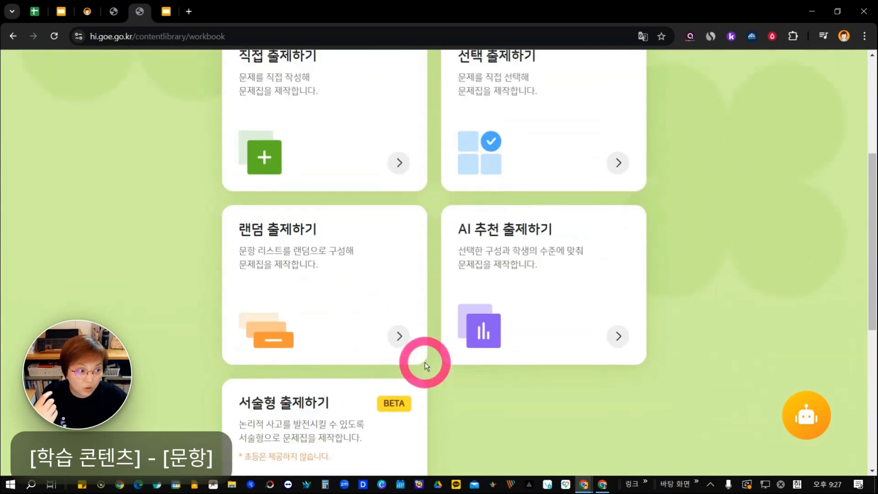
scroll(456, 372, up, 2)
scroll(468, 299, down, 1)
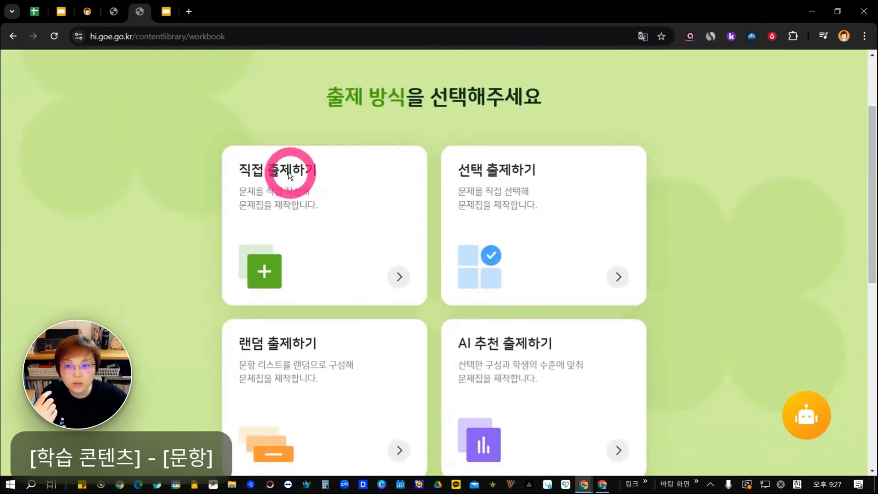
scroll(667, 64, up, 1)
Check the ZeroBlur setting and choose 직접 출제하기 as the way to create the workbook.
click(772, 36)
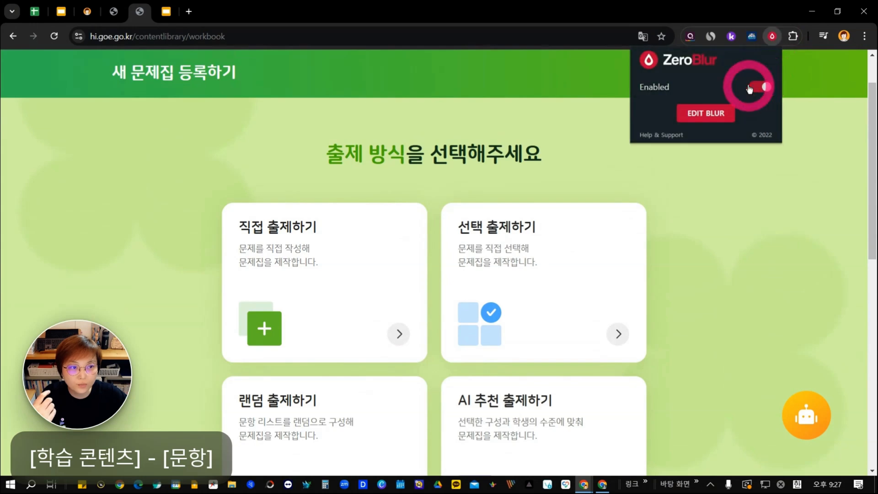
scroll(520, 267, down, 1)
click(746, 239)
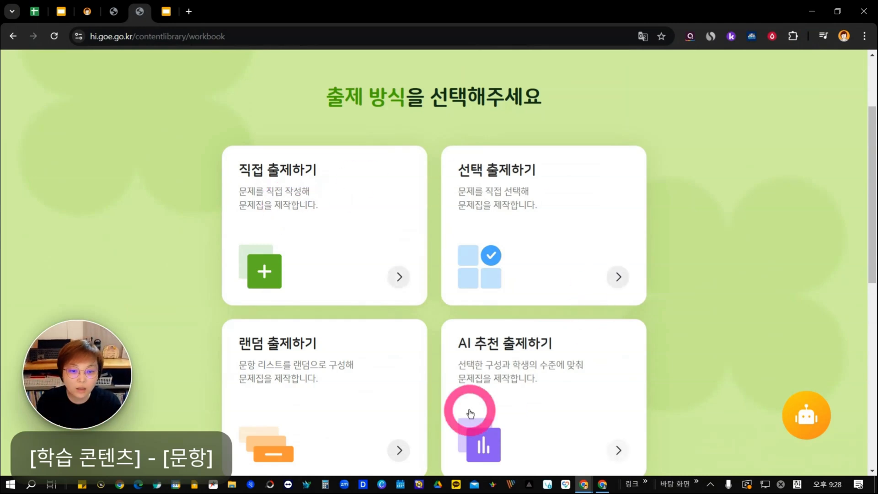
scroll(470, 413, down, 1)
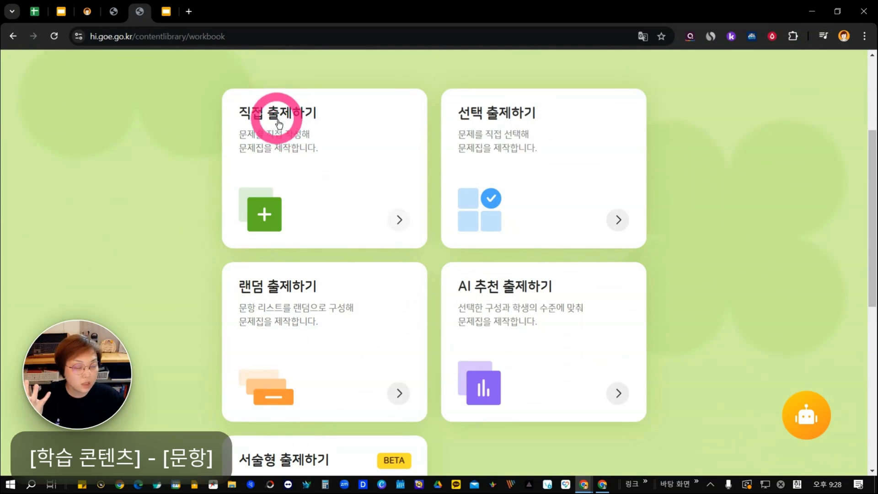
click(395, 219)
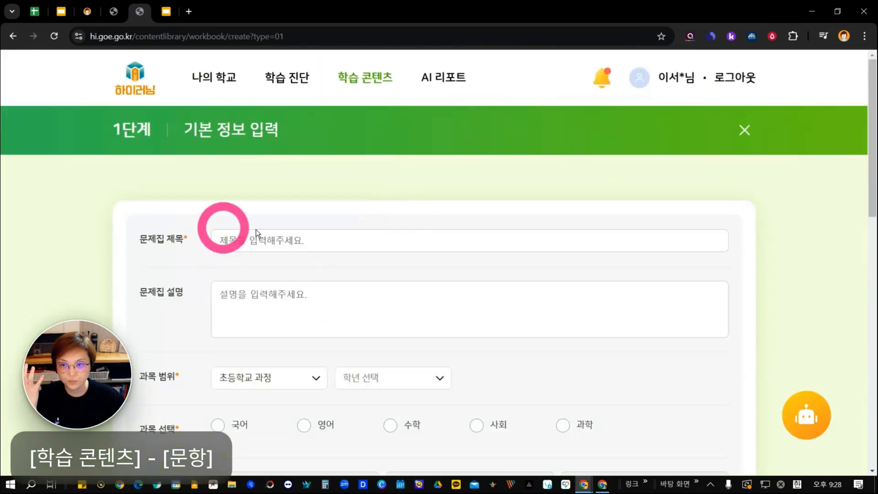
Review the 기본 정보 입력 form from the workbook title down to the sharing settings.
scroll(325, 298, down, 3)
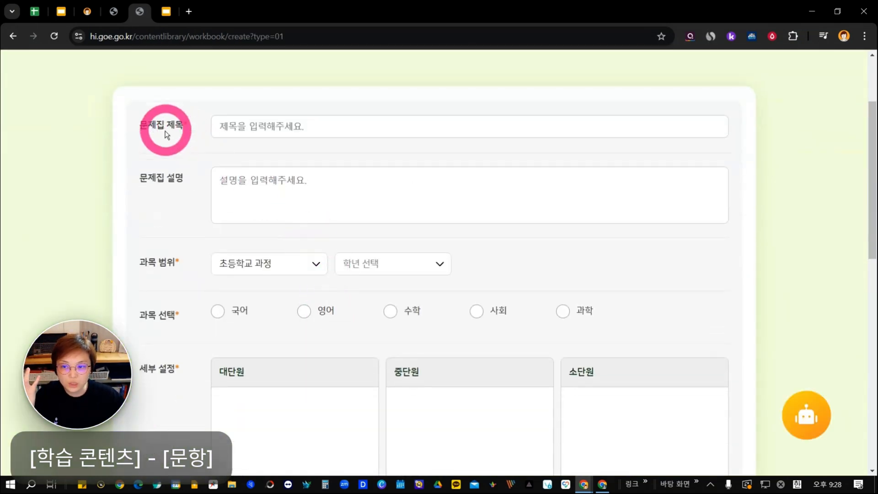
scroll(356, 282, down, 2)
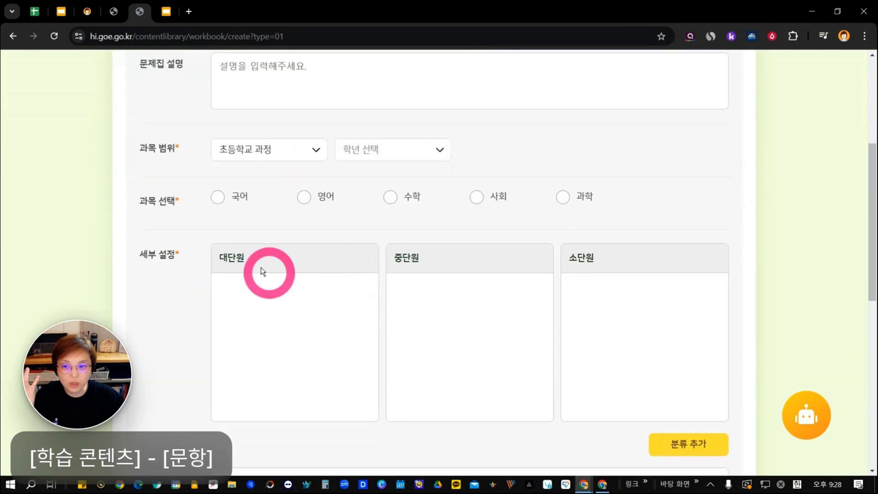
scroll(151, 237, down, 1)
scroll(187, 224, down, 3)
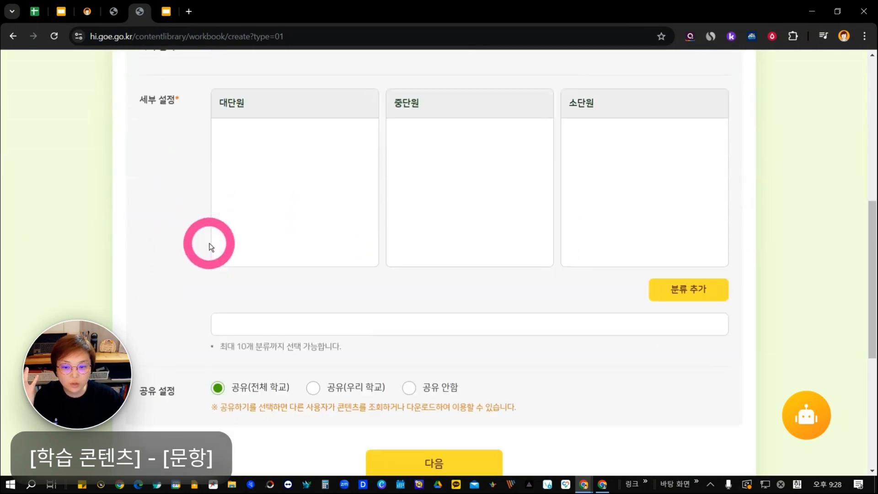
scroll(621, 272, up, 7)
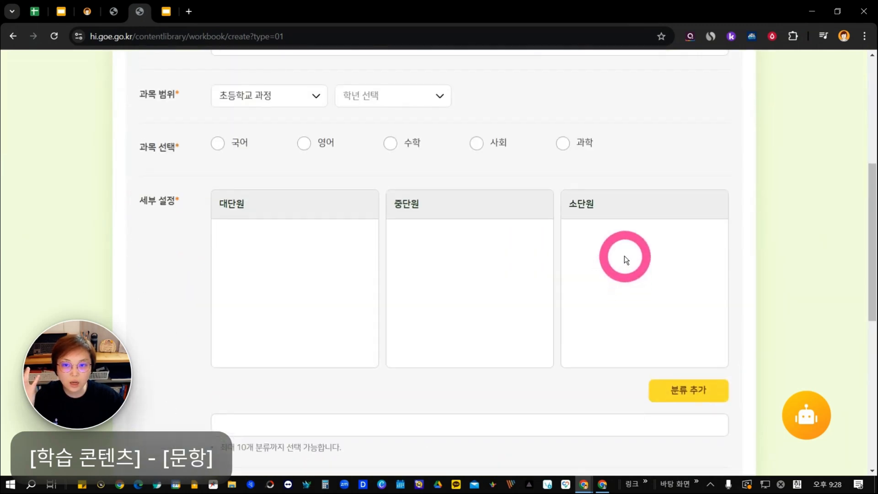
Title the workbook 직접출제 and set its subject range to 초등학교 과정, 4학년.
click(289, 133)
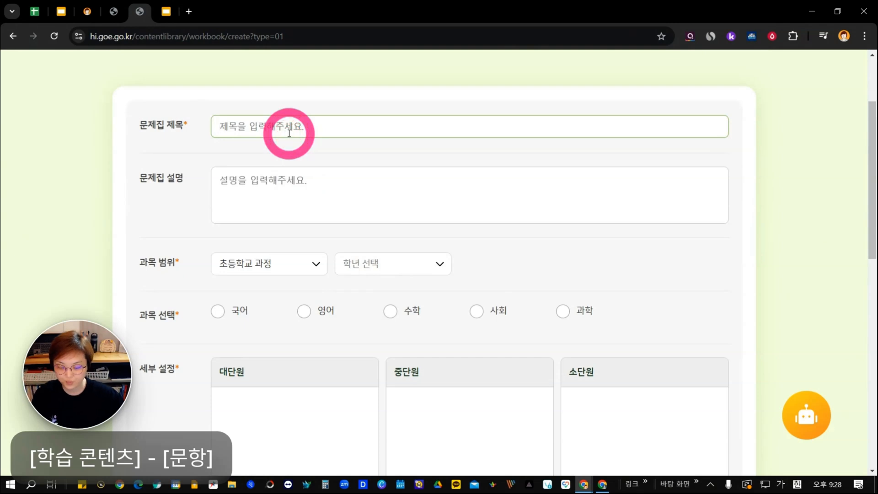
text(직)
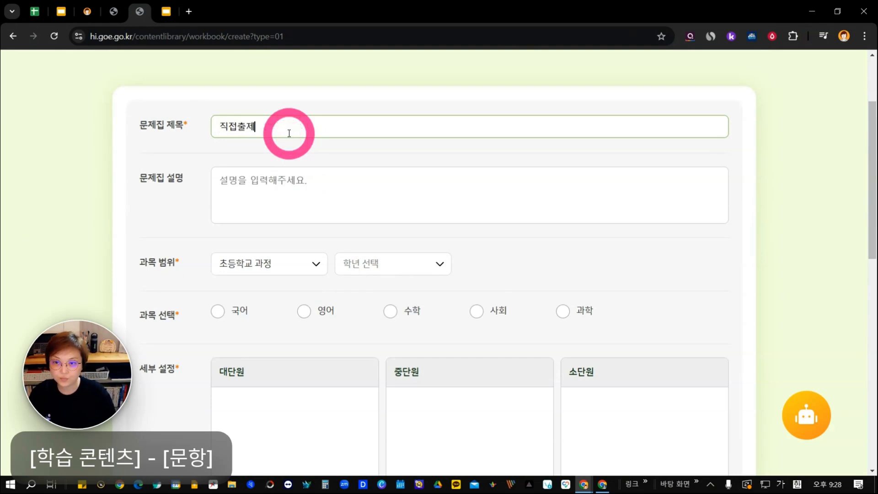
text(접출제)
click(315, 270)
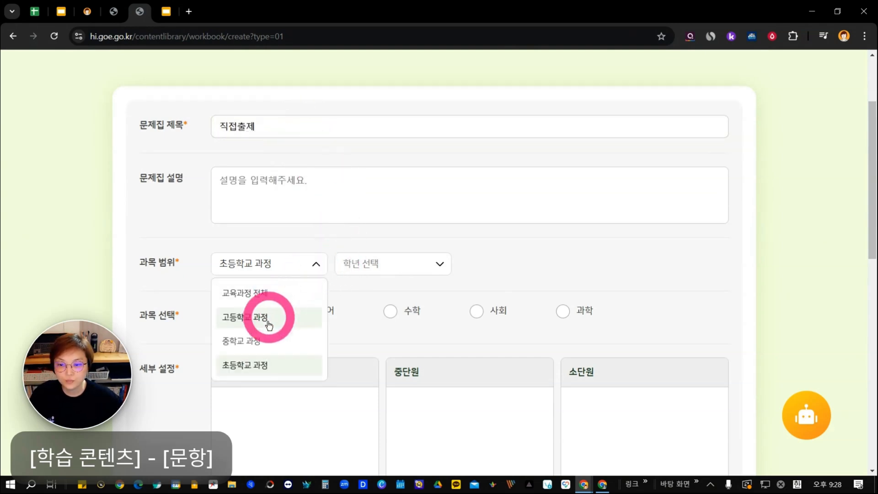
click(363, 265)
click(359, 372)
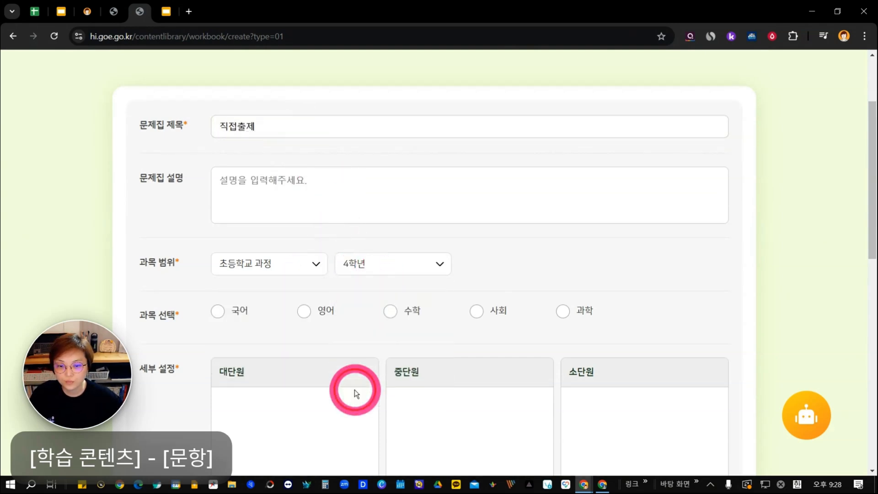
Select 국어 and add the classification 느낌을 살려 말해요 > 상황에 알맞은 표정, 몸짓, 말투의 효과 알기 > 상황에 알맞은 표정, 몸짓, 말투로 말하기.
click(229, 312)
scroll(294, 324, down, 4)
click(320, 327)
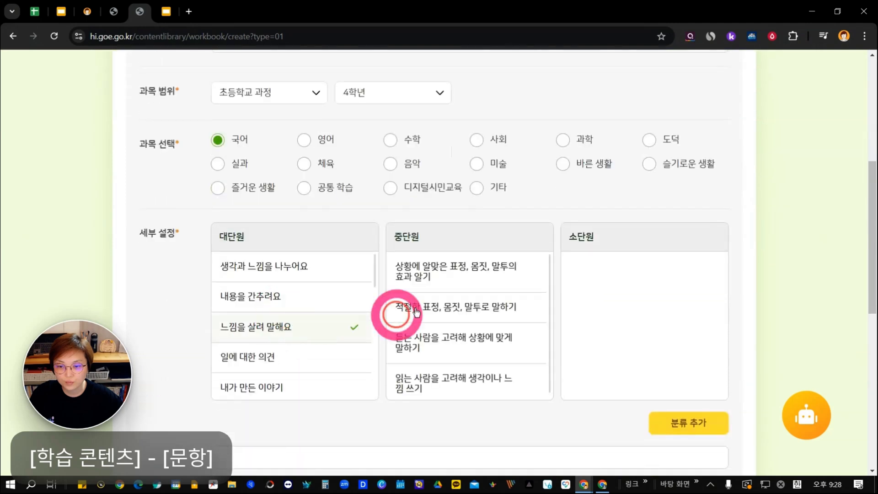
click(514, 281)
click(602, 264)
scroll(635, 337, down, 4)
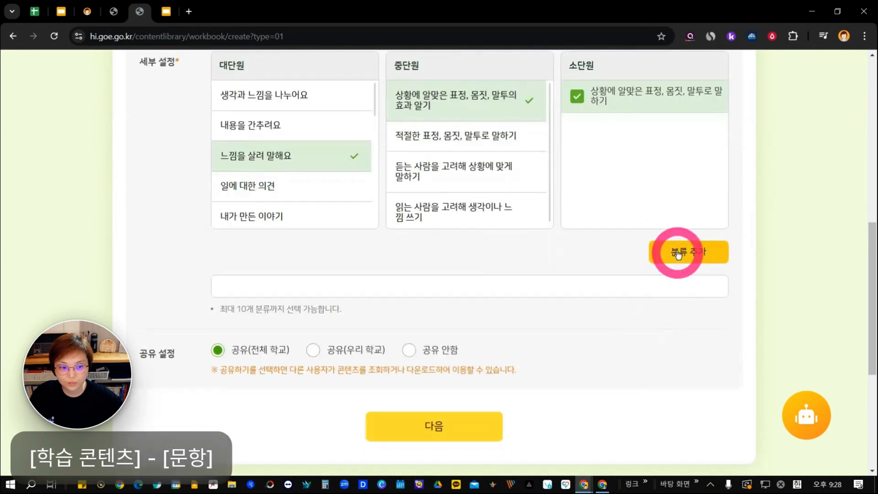
click(678, 255)
Set the workbook's sharing to 공유 안함 and proceed to the 문제 입력하기 stage.
scroll(383, 257, down, 3)
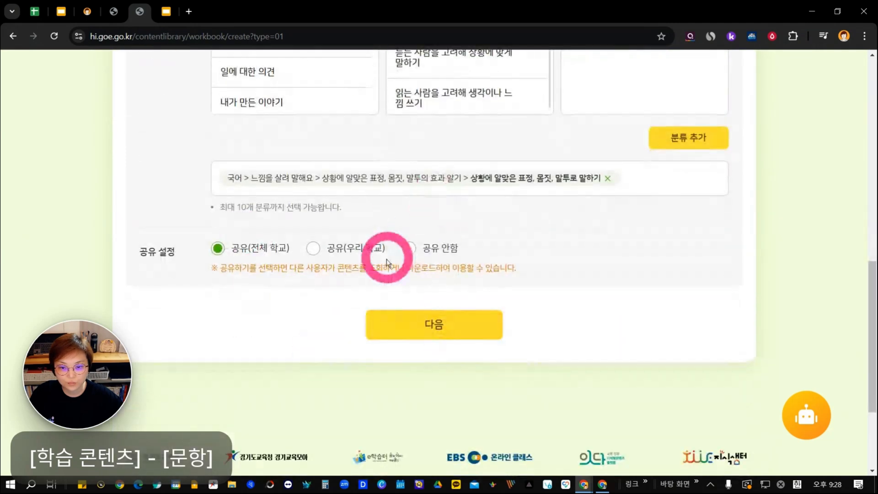
click(413, 250)
click(442, 334)
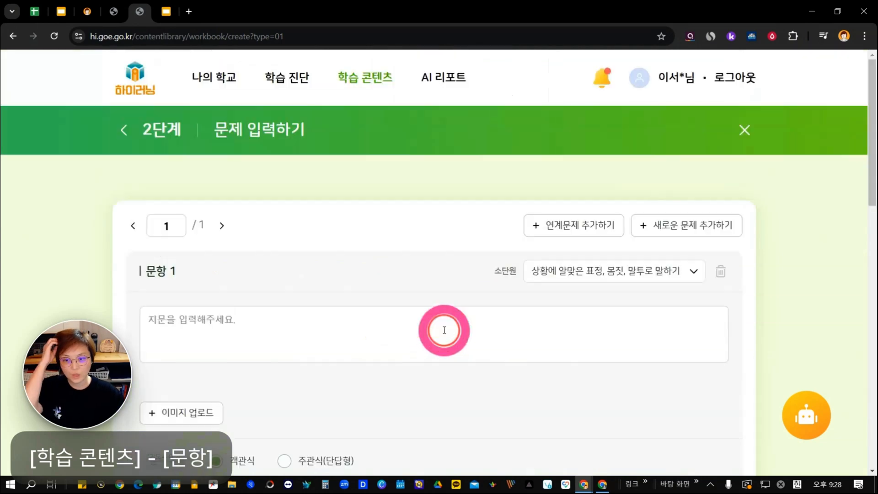
Add one linked question and two new questions to the workbook.
scroll(436, 320, down, 3)
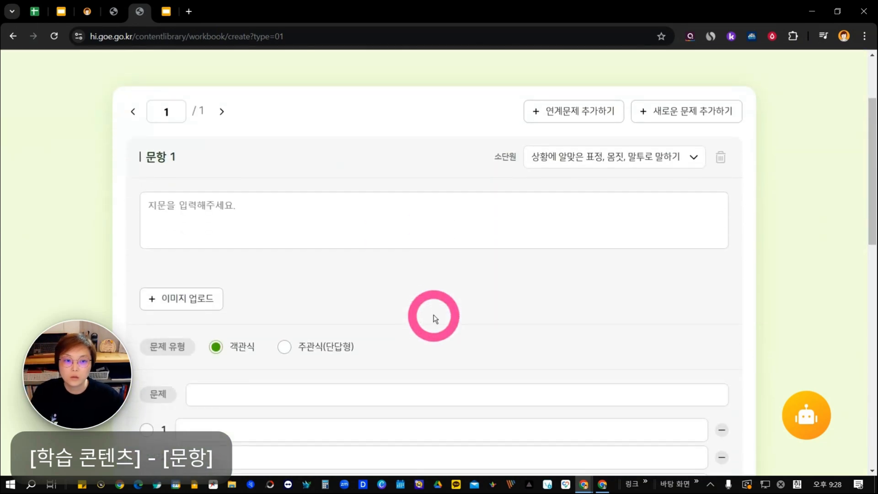
click(572, 118)
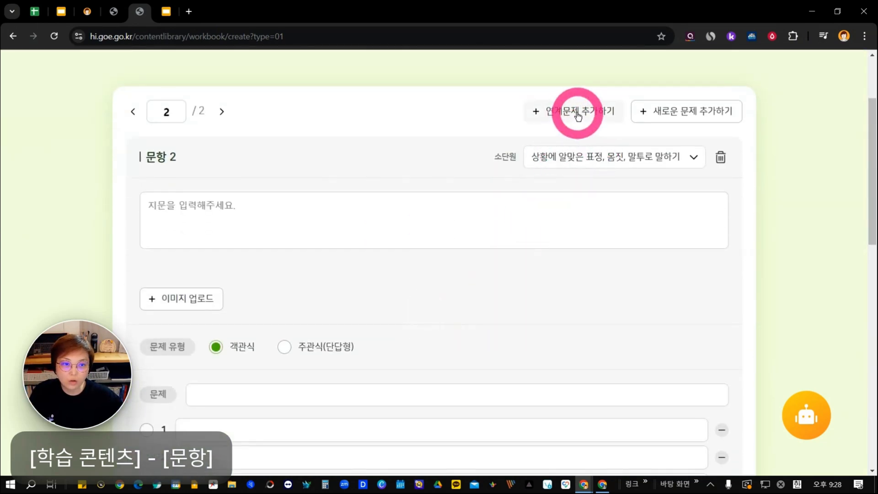
click(664, 112)
click(672, 112)
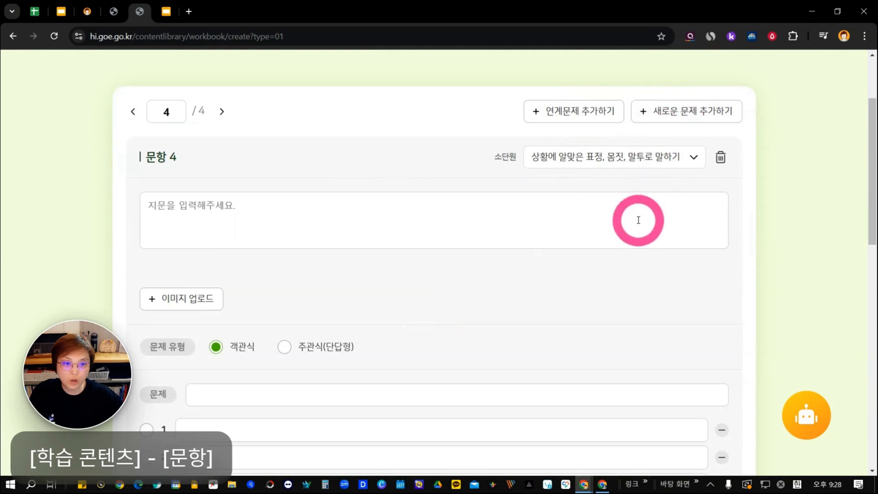
Review the question form down to the save options and accept the required copyright and personal information confirmation.
scroll(649, 224, down, 3)
scroll(470, 210, down, 7)
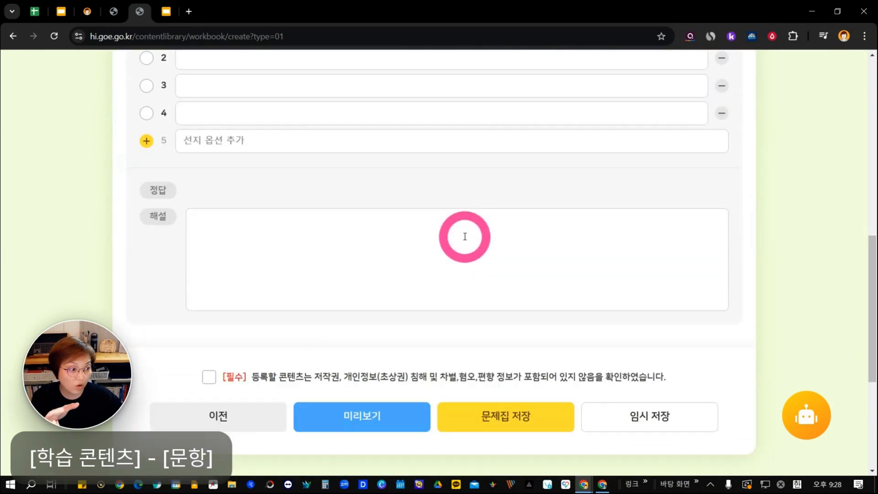
click(211, 379)
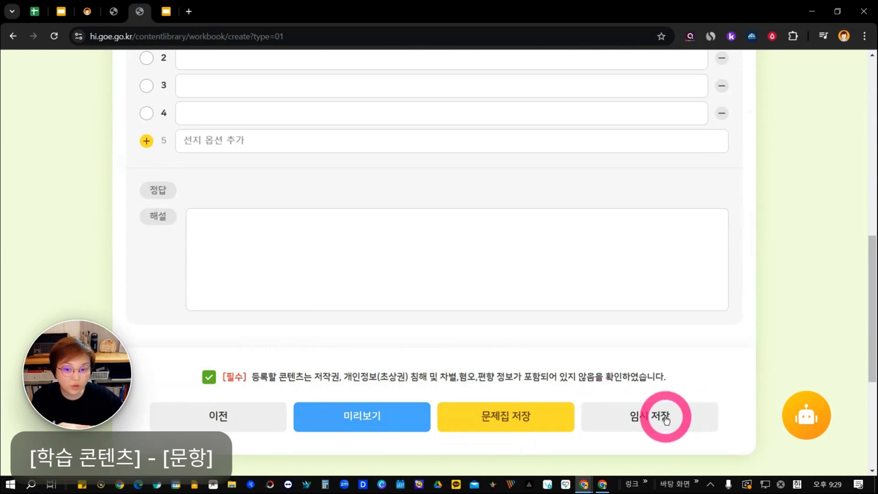
scroll(627, 370, up, 6)
scroll(620, 353, up, 5)
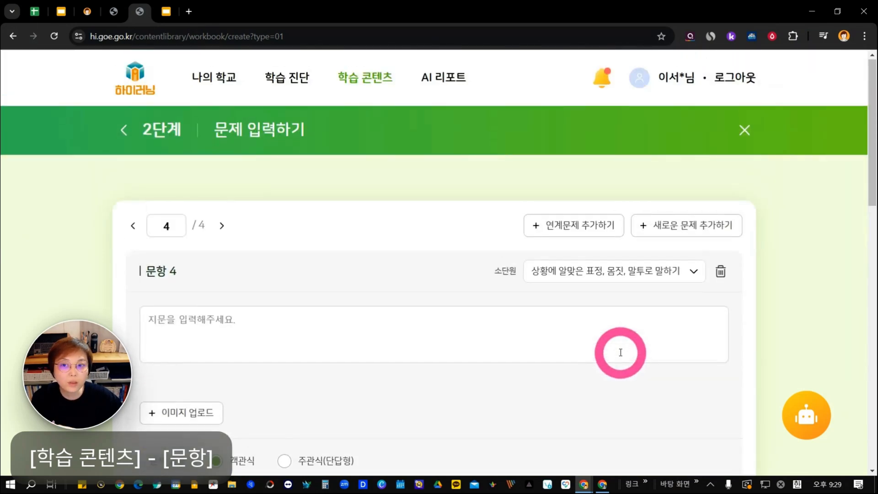
Leave the 문제 입력하기 stage of the directly authored workbook and exit without saving to the workbook registration page.
click(124, 129)
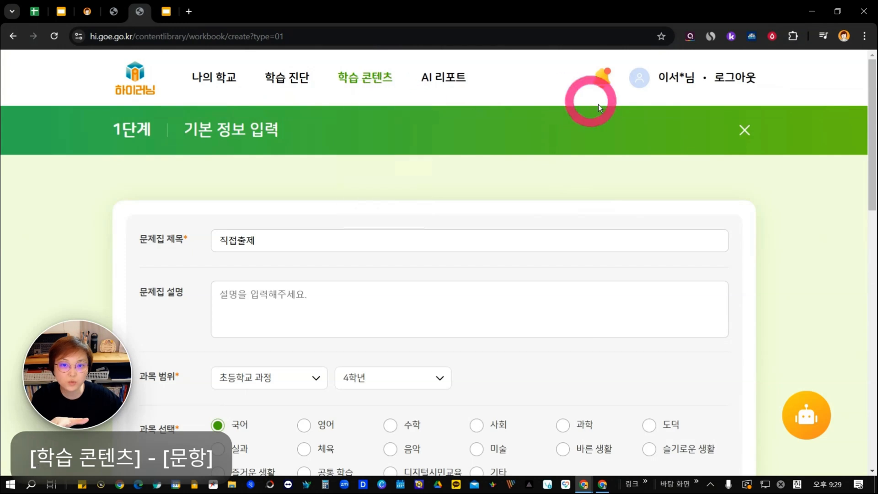
click(741, 129)
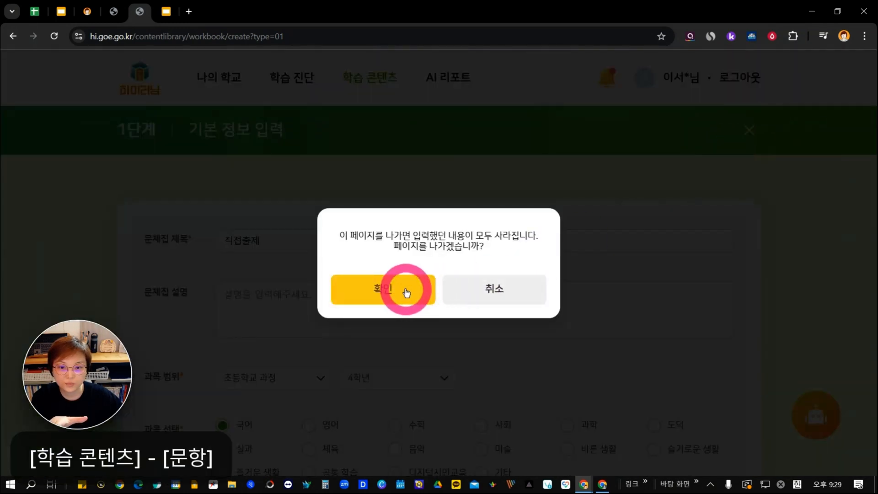
drag(479, 14, 477, 493)
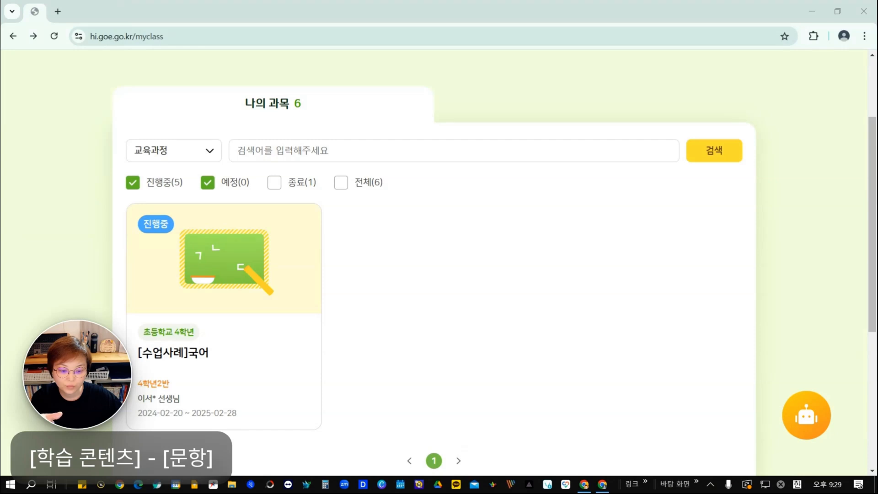
drag(713, 493, 542, 40)
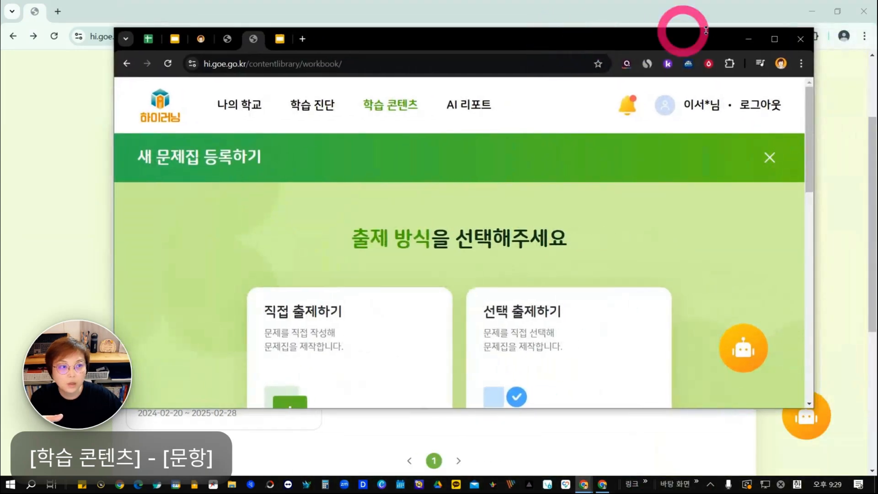
click(774, 41)
Start a new workbook with the 선택 출제하기 method and title it 선택출제.
scroll(588, 260, down, 3)
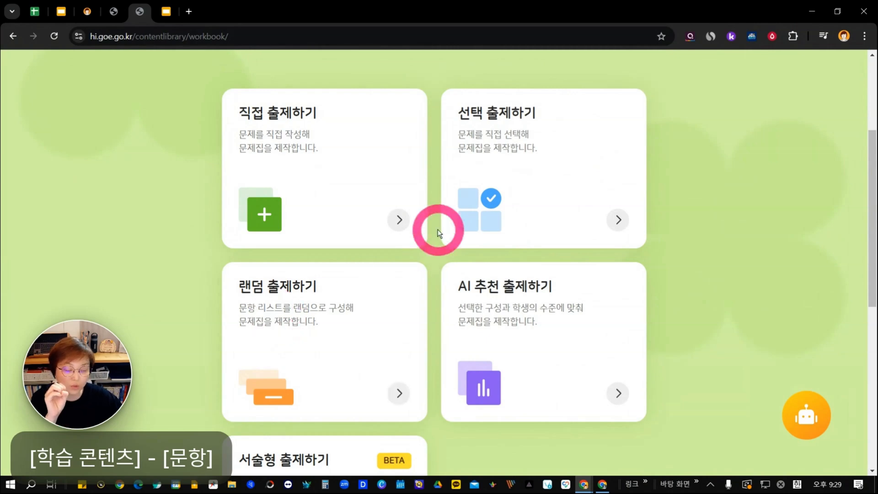
click(500, 133)
scroll(498, 137, down, 2)
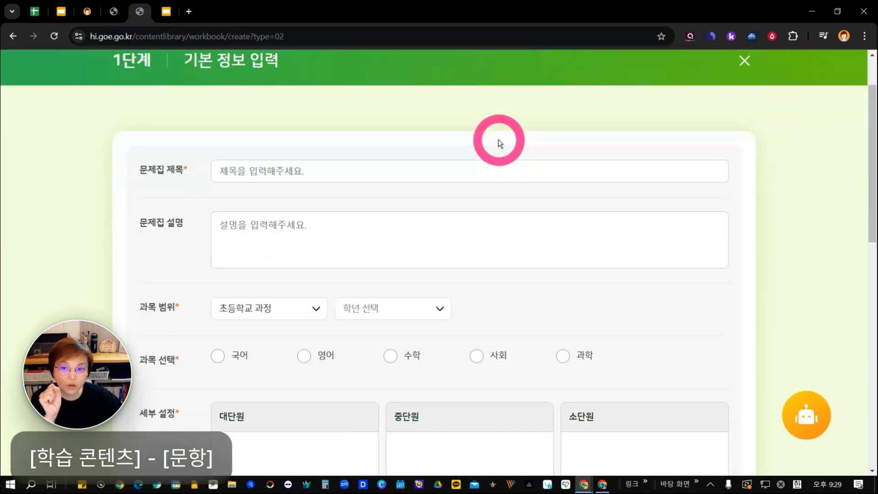
click(494, 122)
text(선택출제)
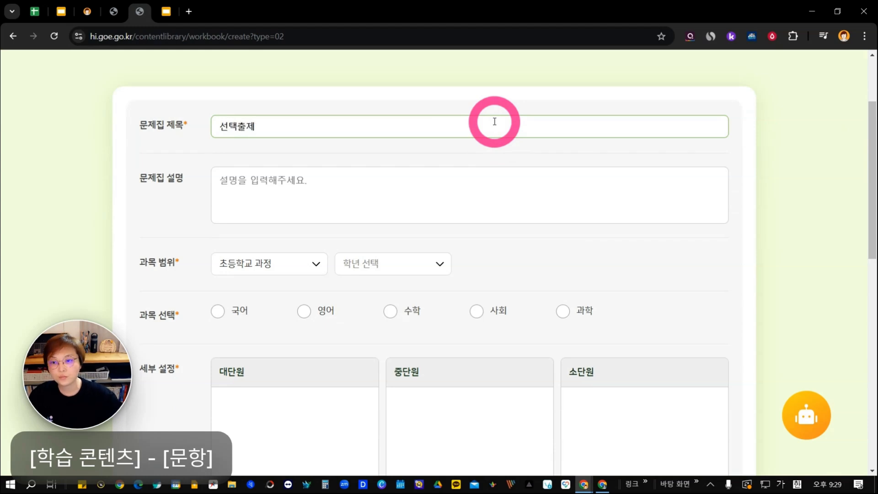
Set the workbook's subject range to 초등학교 과정, 4학년 and choose 수학 as the subject.
scroll(455, 222, down, 2)
scroll(338, 153, up, 1)
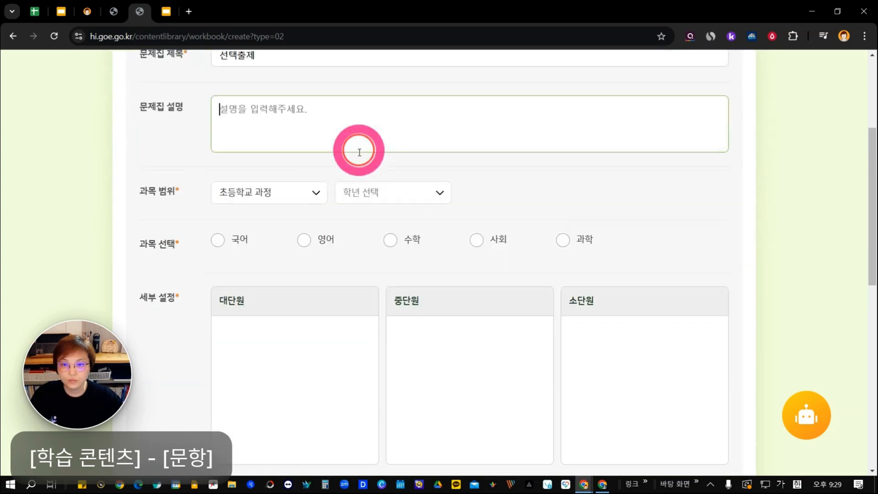
click(284, 191)
click(277, 273)
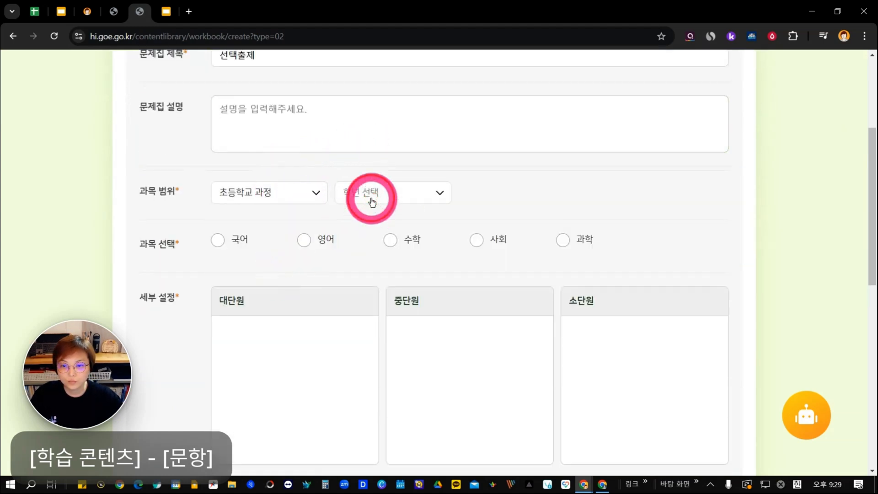
click(366, 196)
click(370, 314)
click(390, 238)
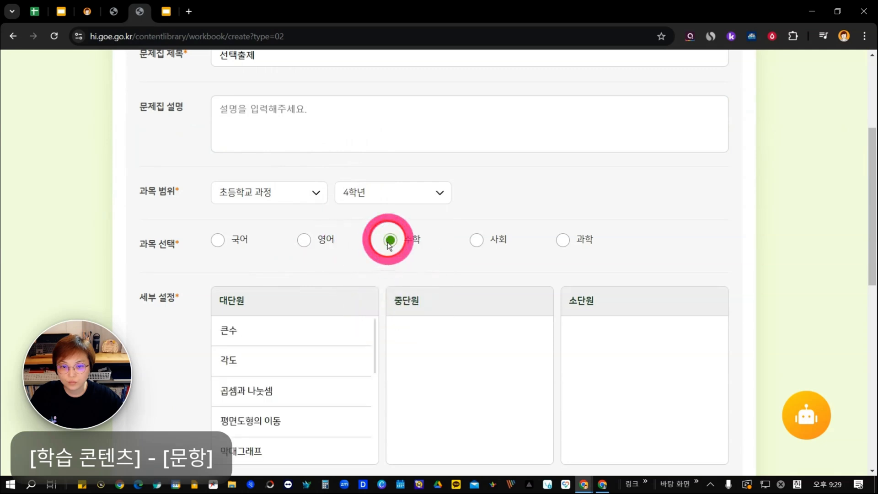
Add the classification 평면도형의 이동 > 두 가지 이상의 방법으로 밀고, 뒤집고, 돌리기 > 두 가지 이상의 방법으로이동하기.
scroll(321, 274, down, 4)
click(308, 249)
click(455, 204)
click(611, 161)
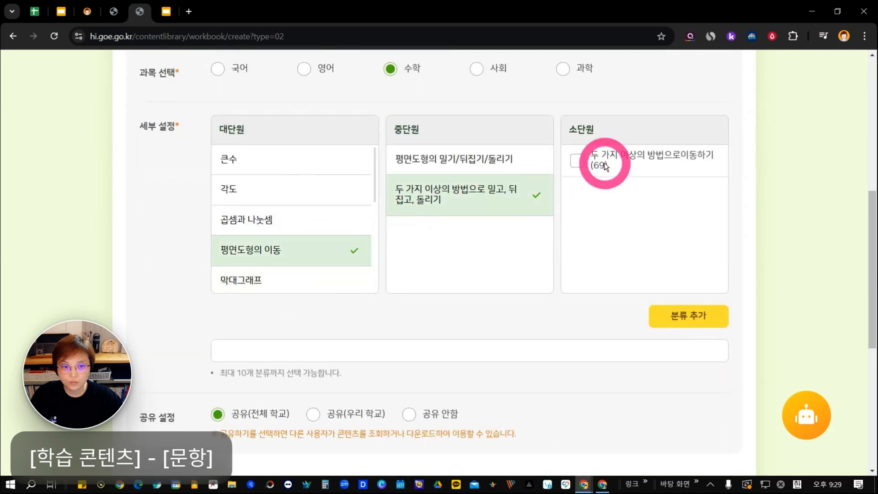
click(668, 320)
Set the 선택출제 workbook's sharing to 공유 안함 and proceed to its question selection stage.
scroll(430, 321, down, 5)
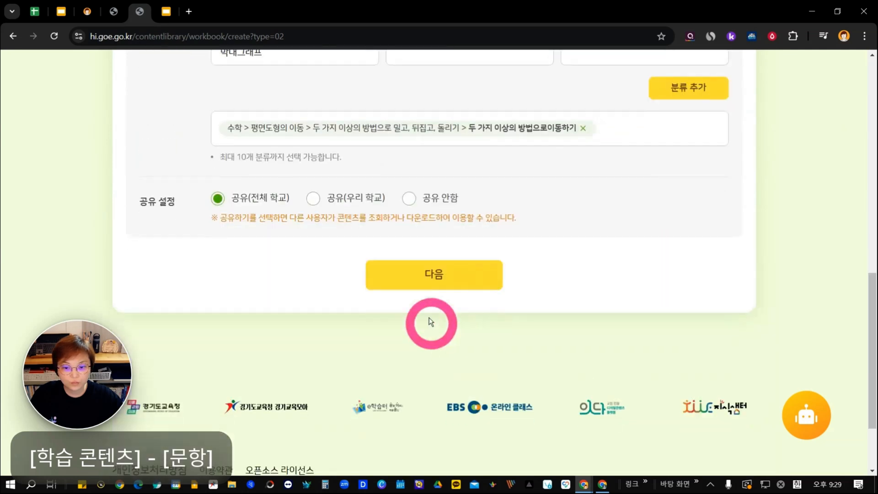
click(409, 198)
click(432, 277)
Filter the 문제 은행 by 문항 난이도(개념) and add the first three listed questions to the workbook.
scroll(481, 316, down, 5)
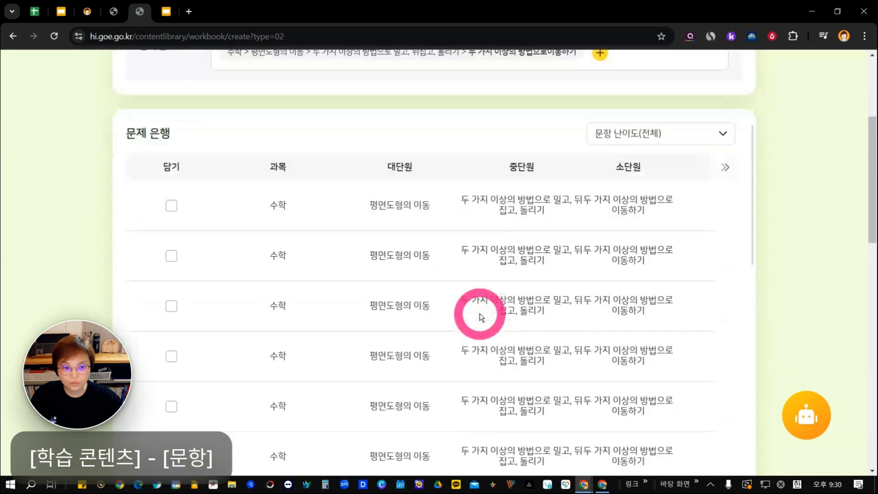
click(653, 100)
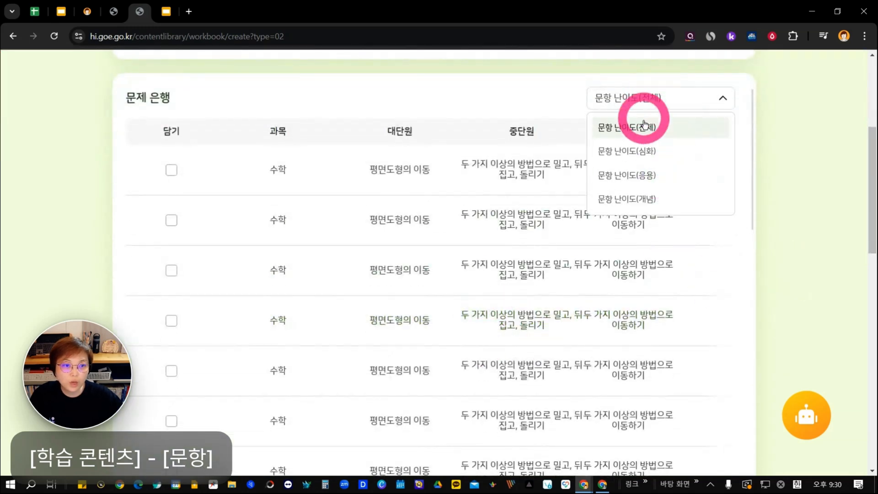
click(633, 200)
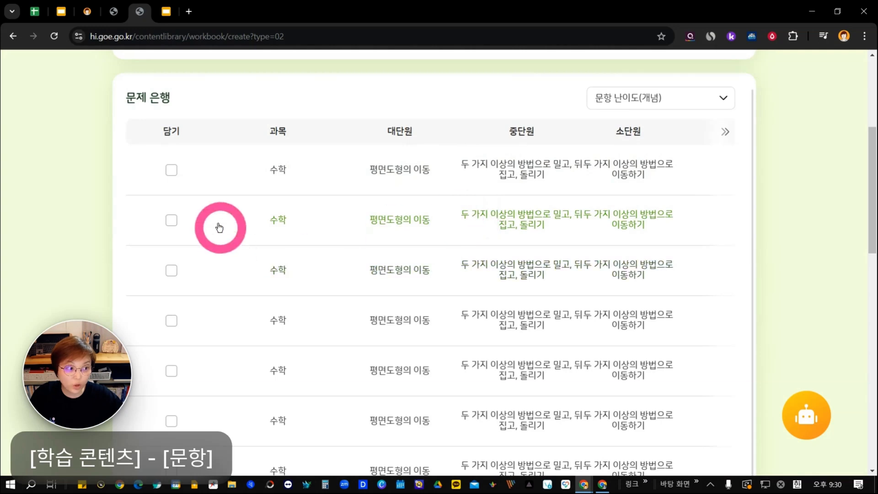
click(171, 169)
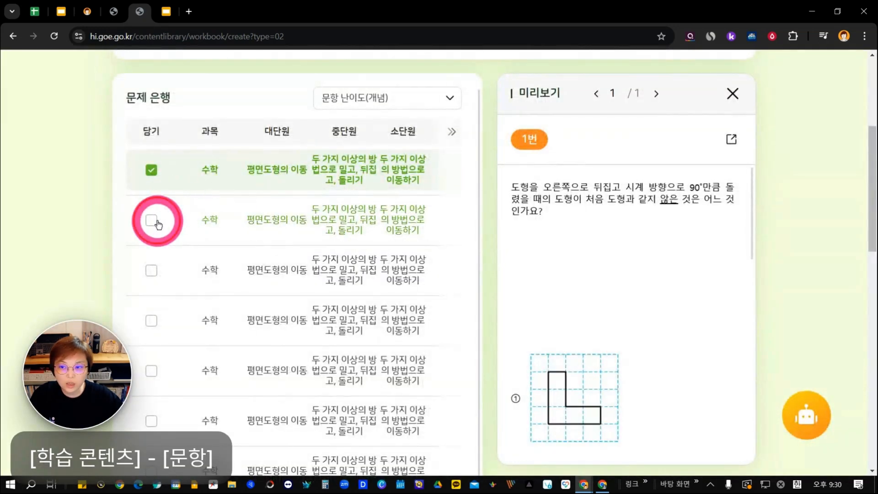
click(157, 223)
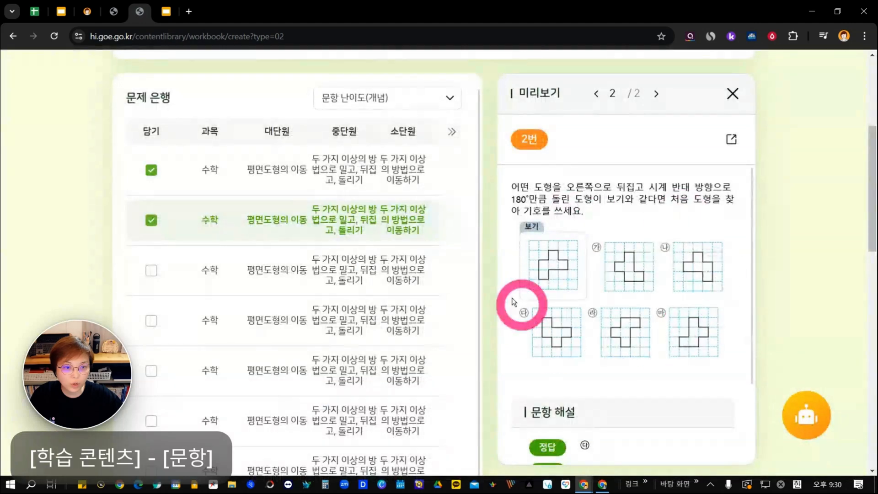
click(156, 270)
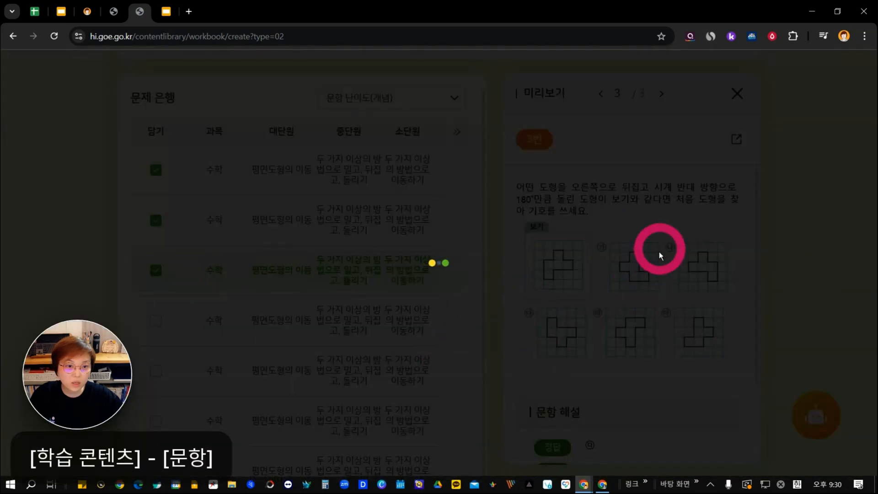
Accept the required copyright and personal information confirmation below the 문제 은행 list.
scroll(619, 281, down, 3)
scroll(769, 310, down, 10)
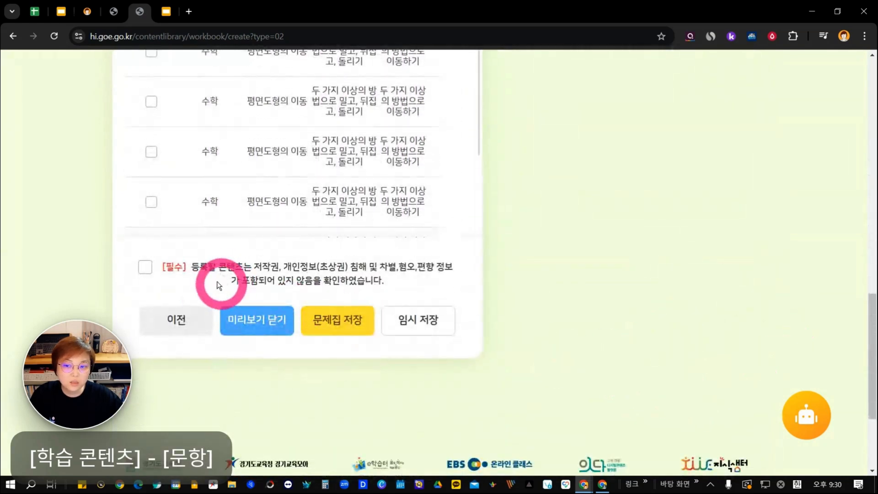
click(145, 267)
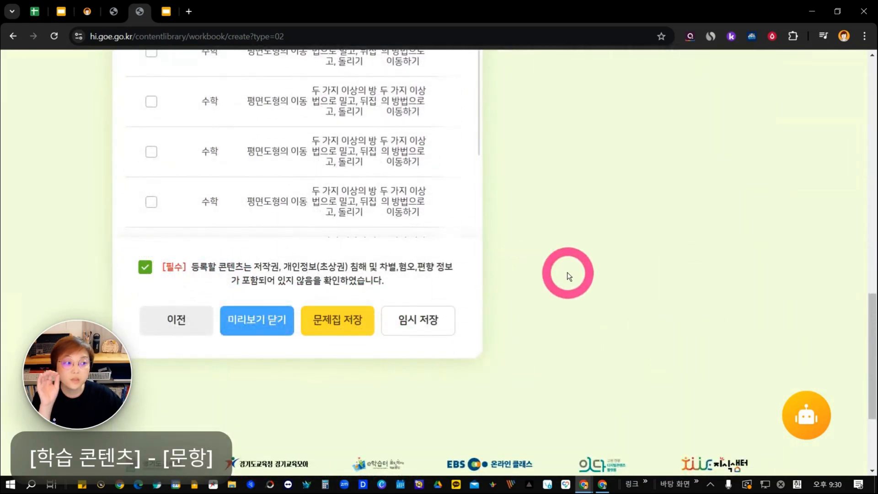
drag(474, 12, 600, 493)
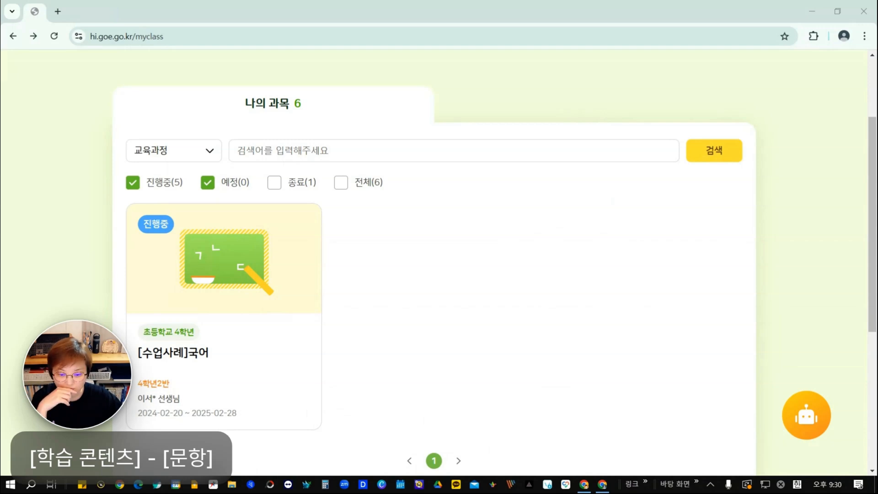
drag(459, 493, 402, 57)
click(716, 61)
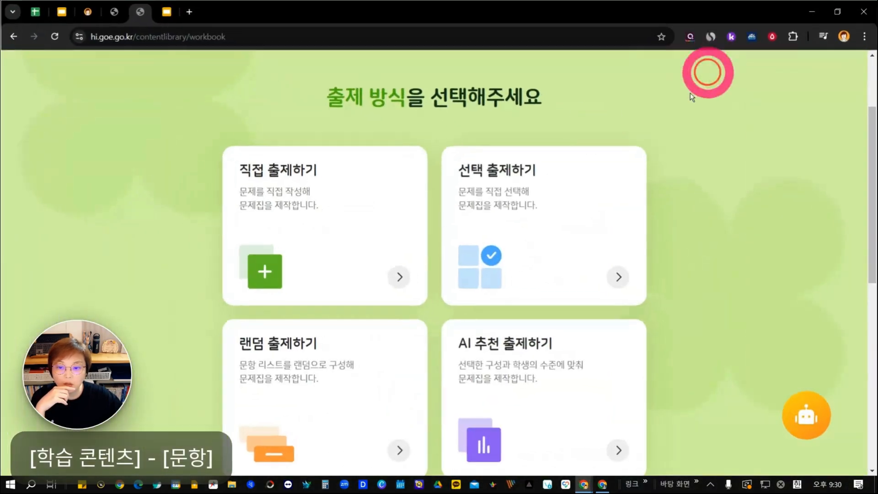
Start a new workbook with the 랜덤 출제하기 method and title it 랜덤출제.
click(294, 339)
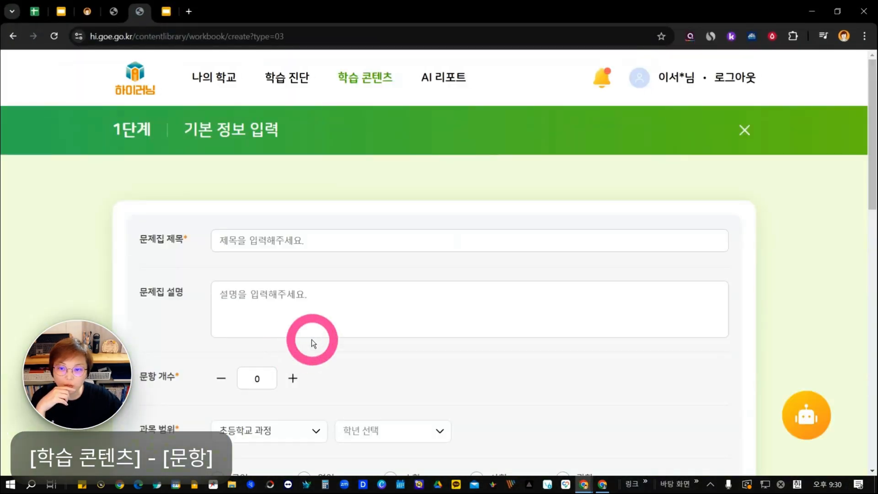
scroll(344, 223, down, 2)
click(341, 128)
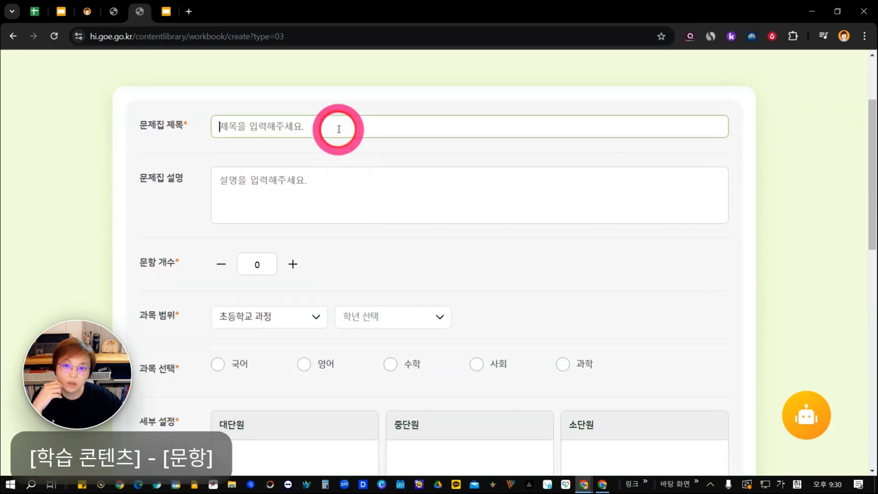
text(랜덤출제)
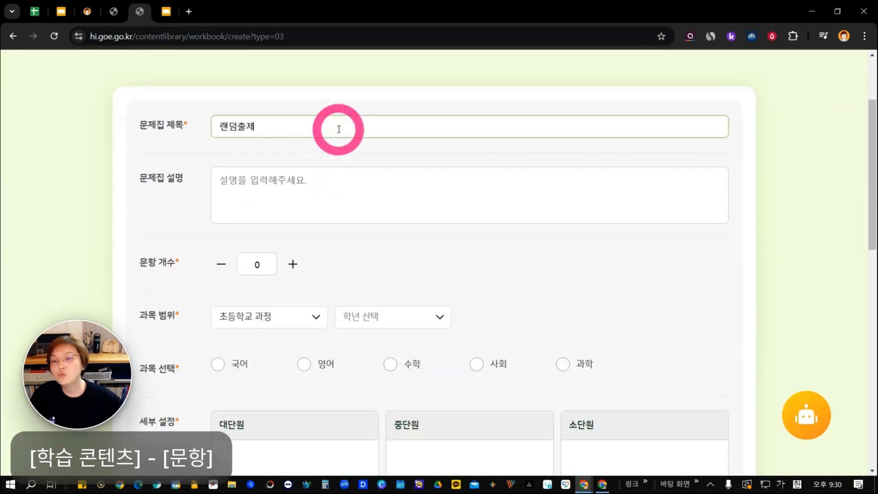
Set the random workbook's 문항 개수 to 10.
scroll(322, 192, down, 2)
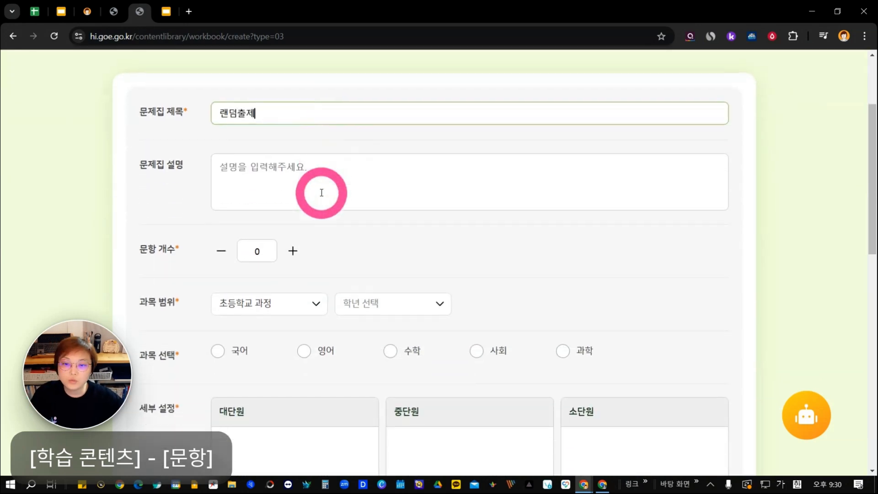
click(294, 151)
click(263, 191)
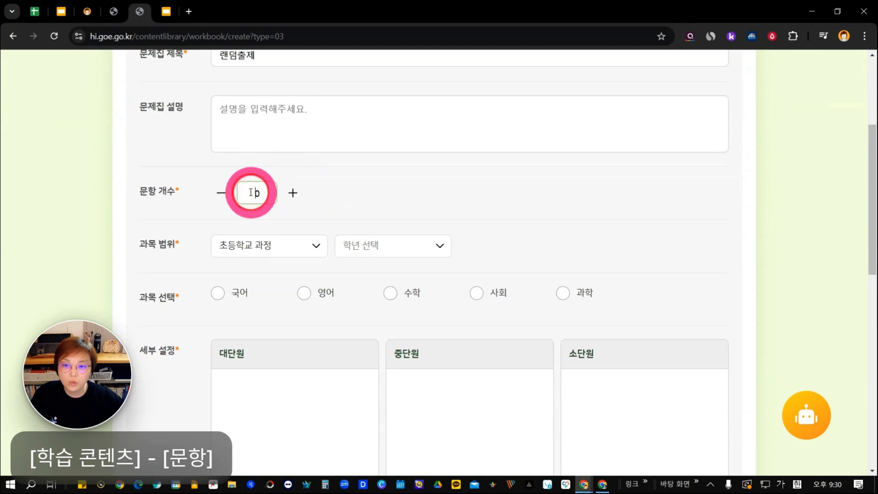
Set the random workbook's grade to 3학년 and choose 사회 as the subject.
click(349, 245)
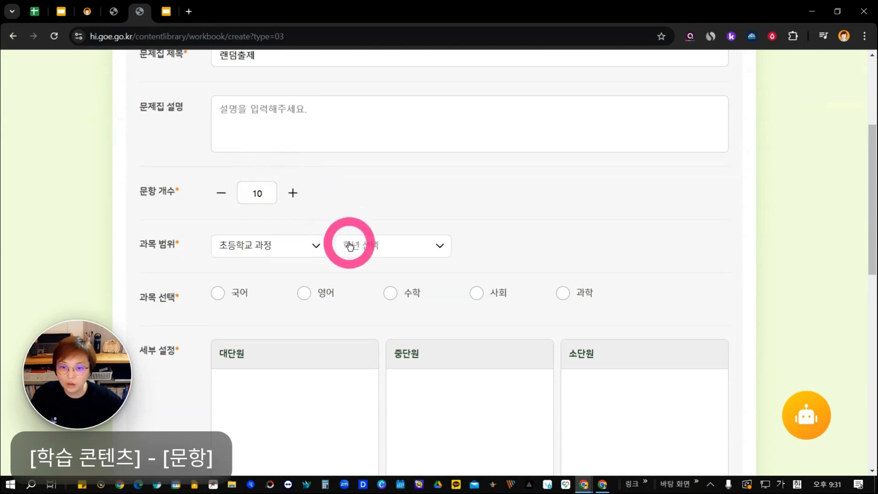
click(369, 349)
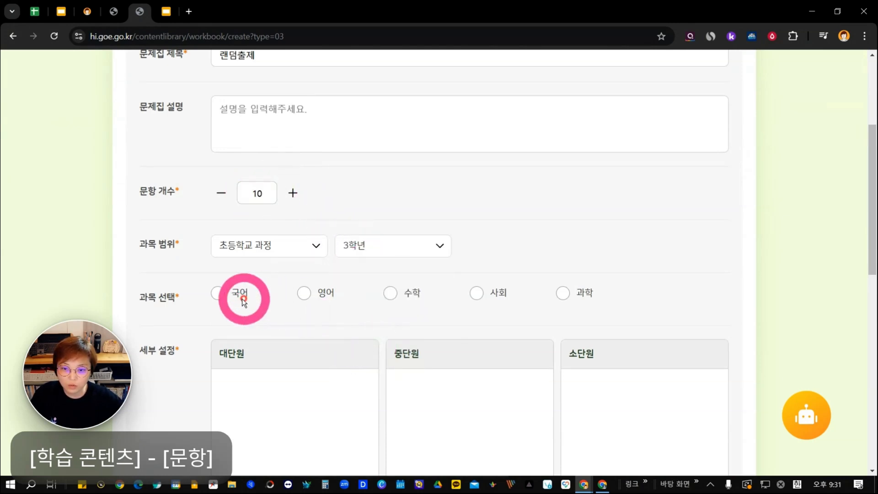
click(485, 299)
Add the classifications 의식주의 의미와 종류 and 우리 고장과 다른 고장 사람들의 의생활 비교 under 환경에 따라 다른 삶의 모습 > 환경에 따른 의식주 생활 모습.
scroll(457, 311, down, 4)
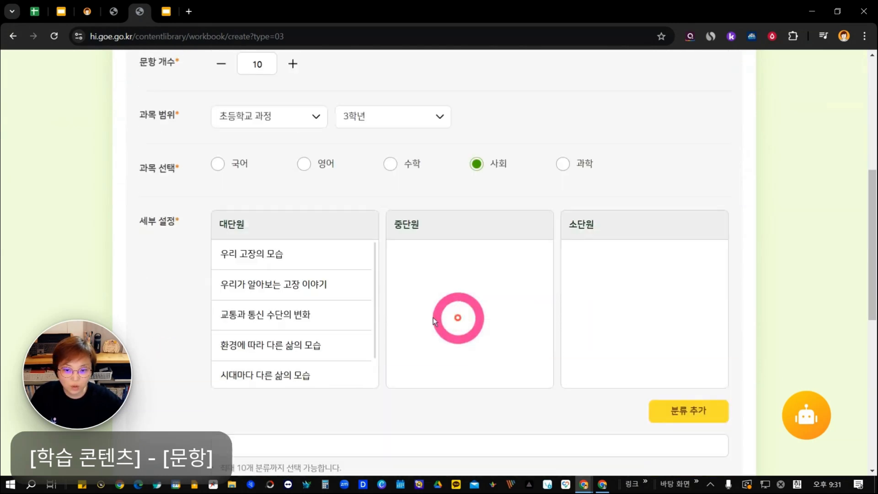
click(333, 296)
click(473, 244)
click(634, 222)
click(633, 242)
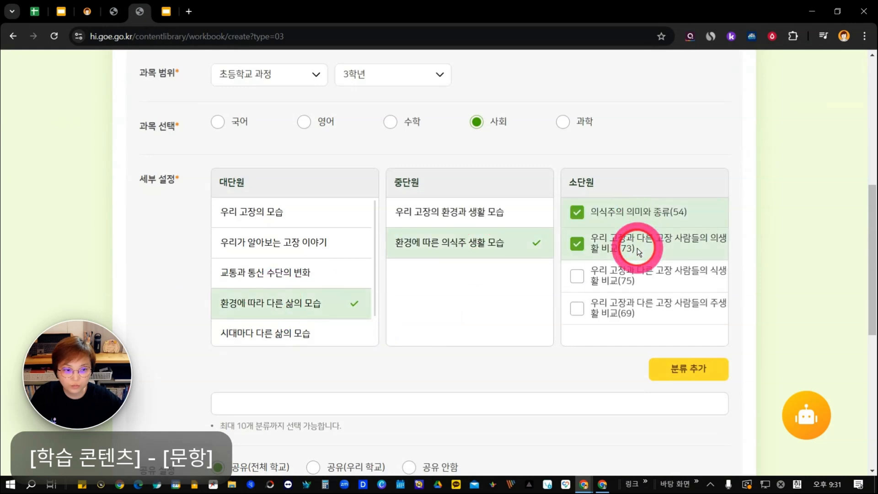
scroll(673, 356, down, 3)
click(672, 253)
click(570, 200)
click(617, 290)
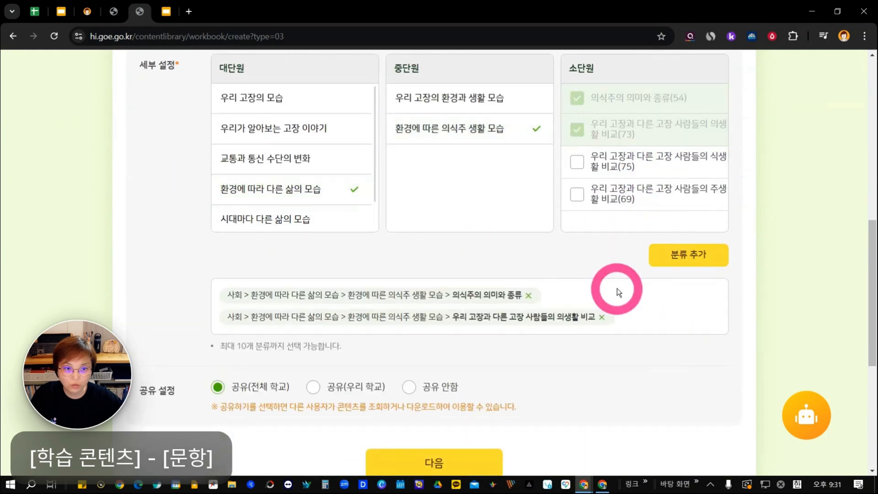
Set the 랜덤출제 workbook's sharing to 공유 안함 and proceed to the 랜덤 문제 확인하기 stage.
scroll(617, 290, down, 2)
click(409, 273)
click(453, 374)
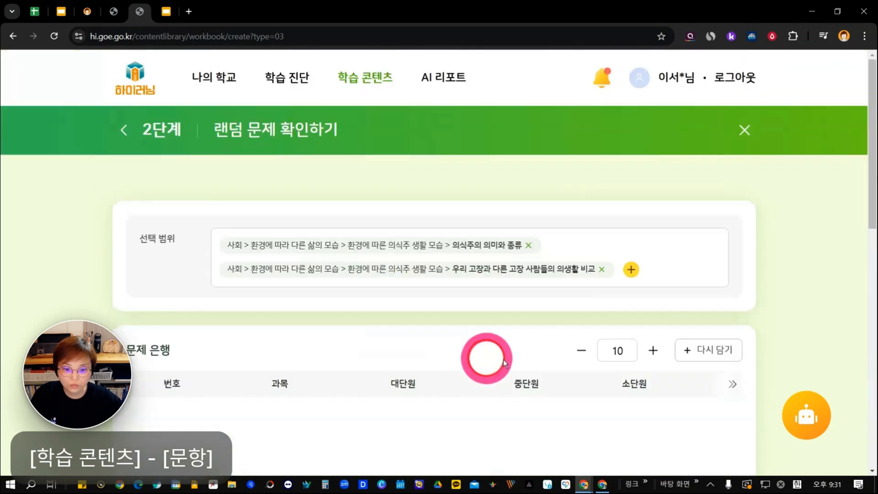
Redraw the set of 10 random questions in the 문제 은행.
scroll(584, 293, down, 4)
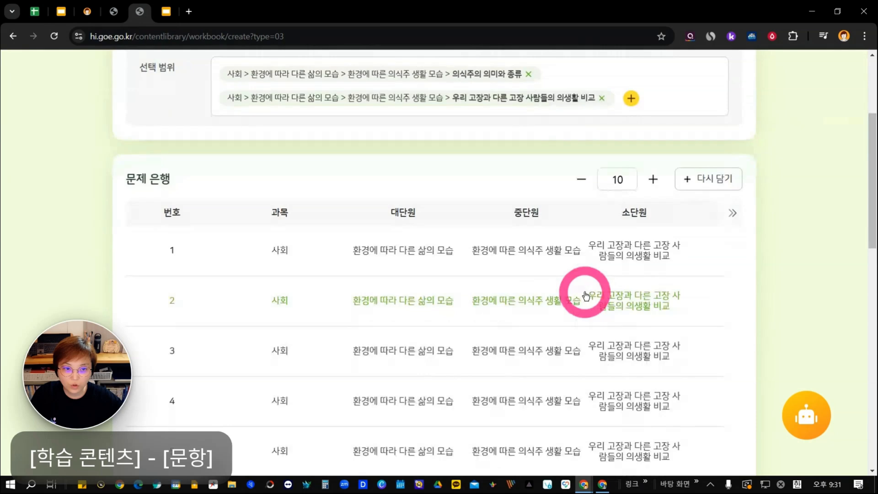
click(700, 179)
scroll(578, 196, up, 2)
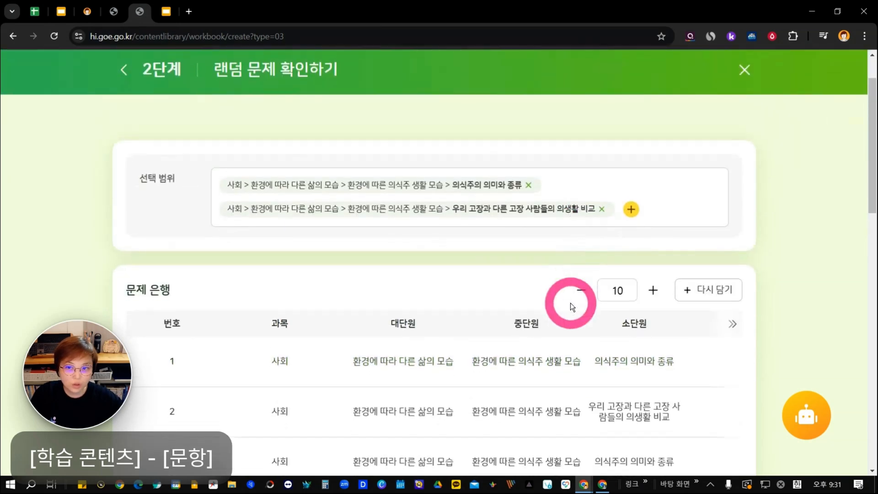
Review the drawn random question list and preview its questions with their answers and explanations.
scroll(569, 303, down, 12)
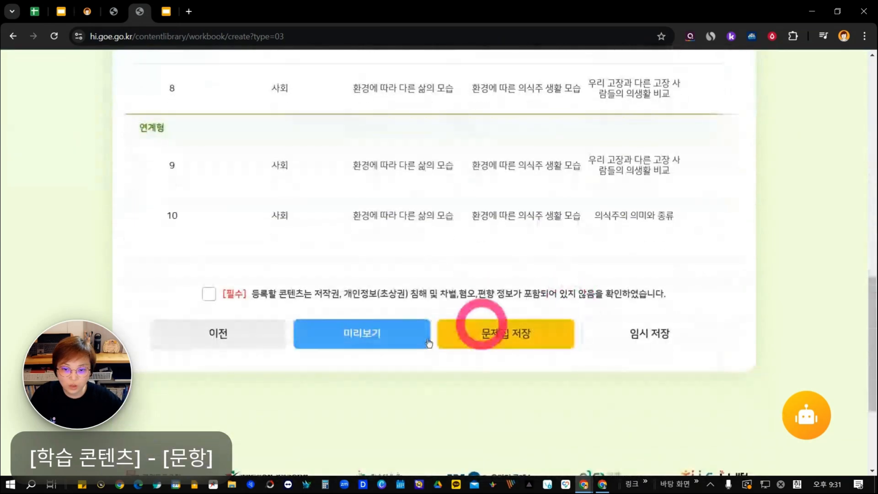
scroll(538, 284, up, 6)
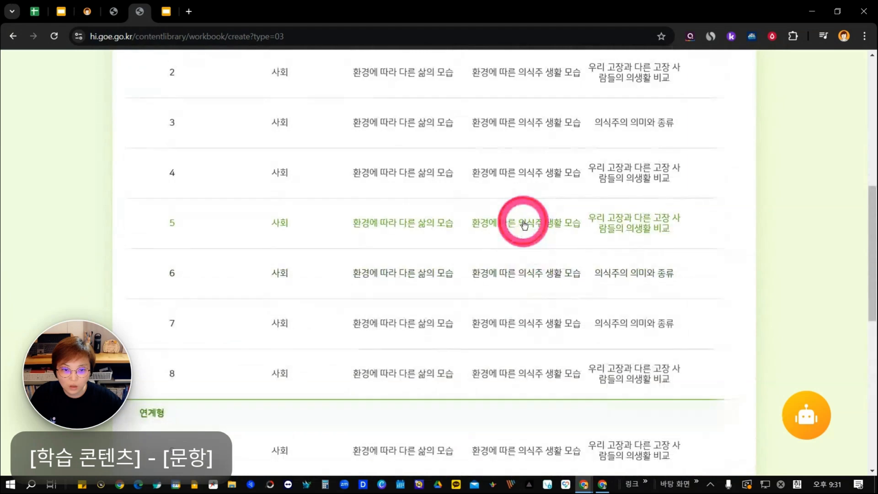
scroll(531, 228, down, 7)
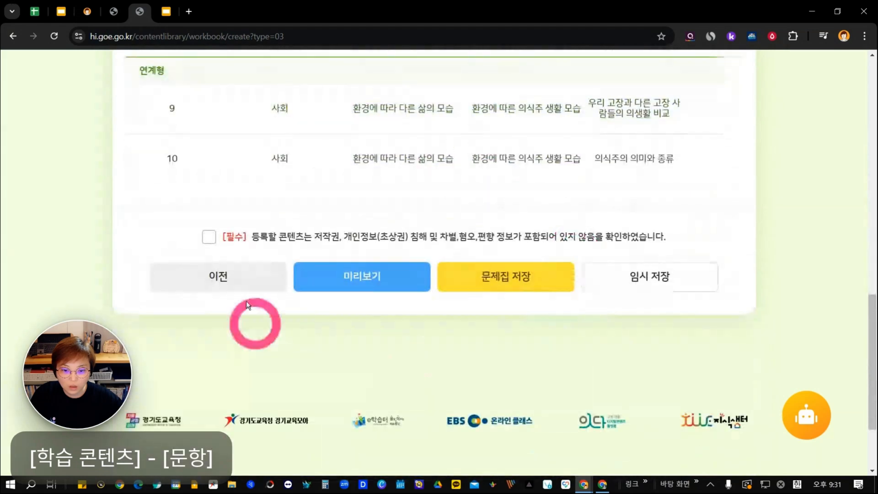
click(368, 278)
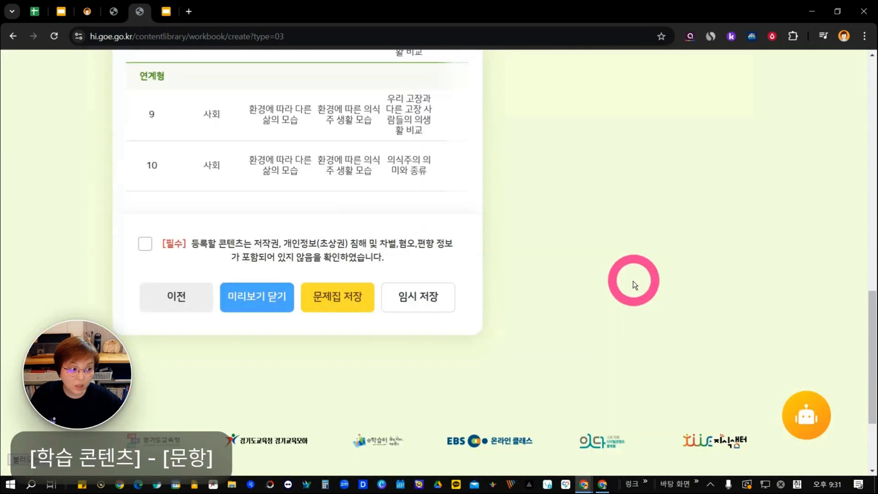
scroll(540, 193, up, 4)
scroll(536, 209, up, 8)
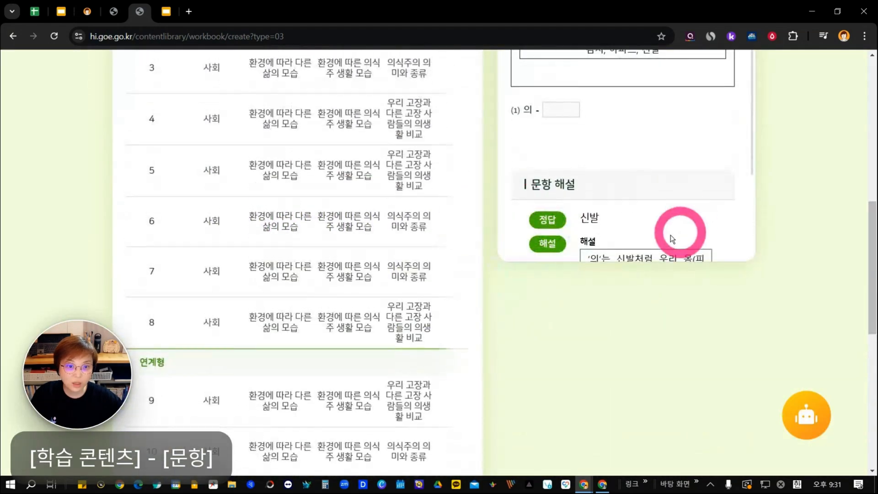
scroll(505, 235, down, 6)
scroll(486, 266, down, 1)
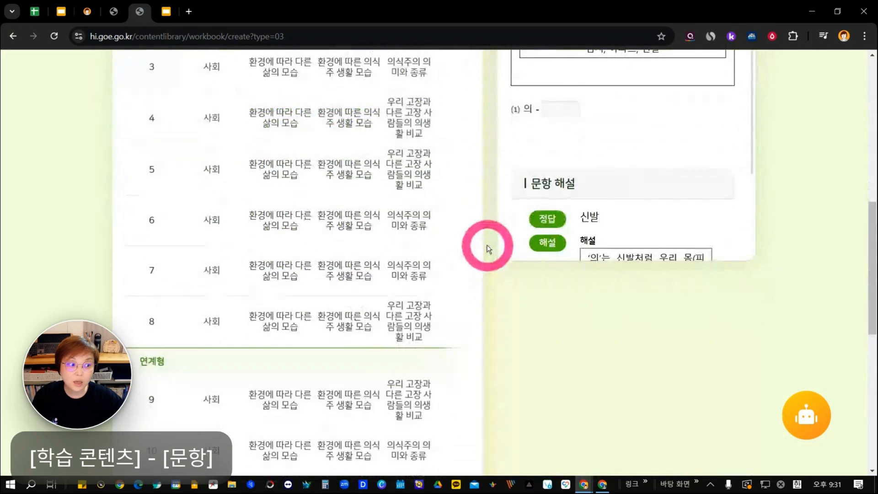
scroll(298, 308, down, 6)
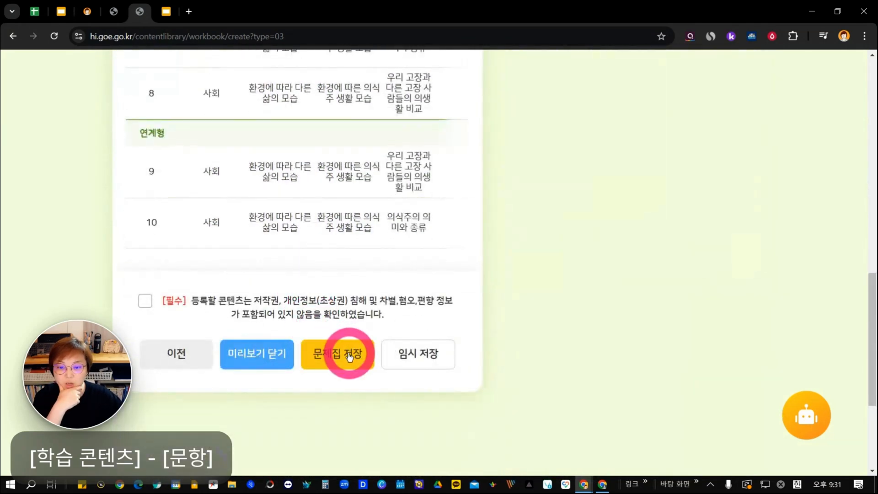
Accept the required copyright and personal-information declaration for the random workbook.
click(145, 300)
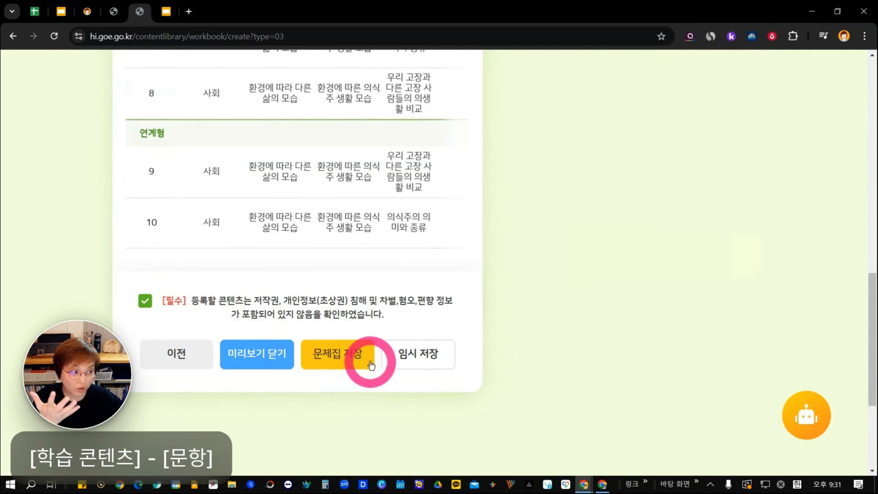
drag(465, 14, 347, 493)
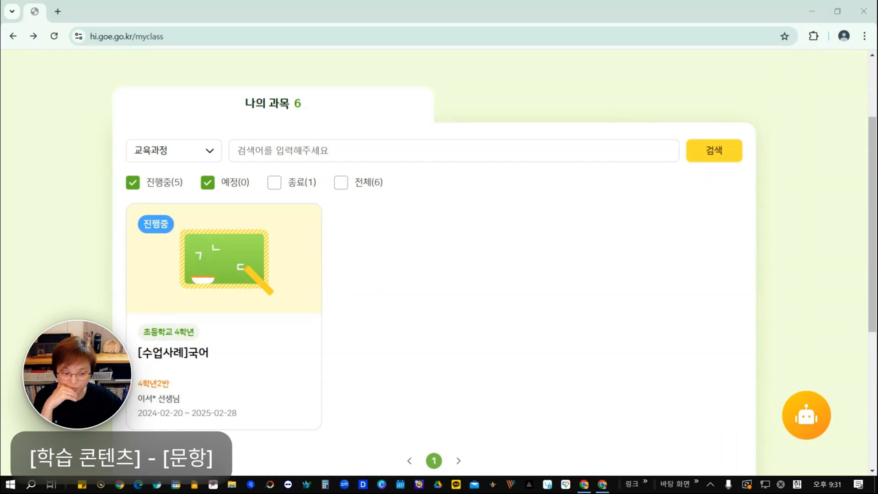
click(602, 484)
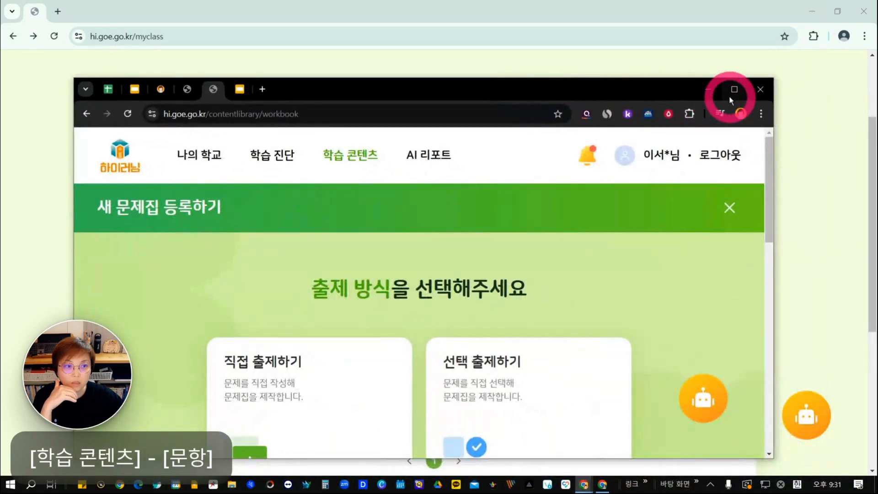
click(733, 91)
Start a new workbook with the AI 추천 출제하기 method and title it AI 추천 출제.
scroll(700, 171, down, 5)
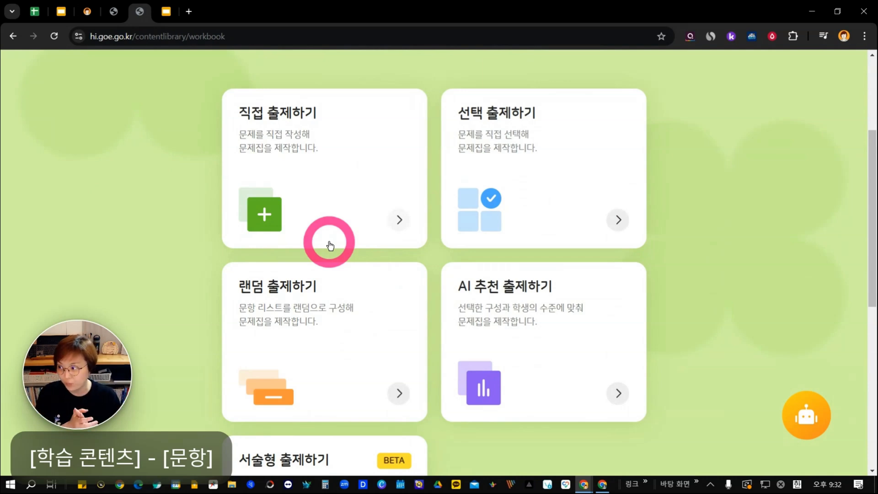
click(518, 333)
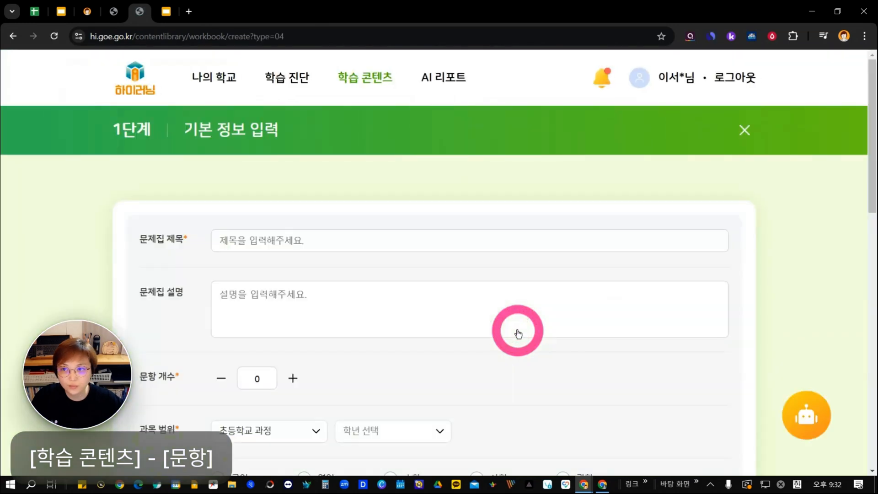
scroll(518, 325, down, 1)
scroll(518, 325, down, 1)
click(437, 122)
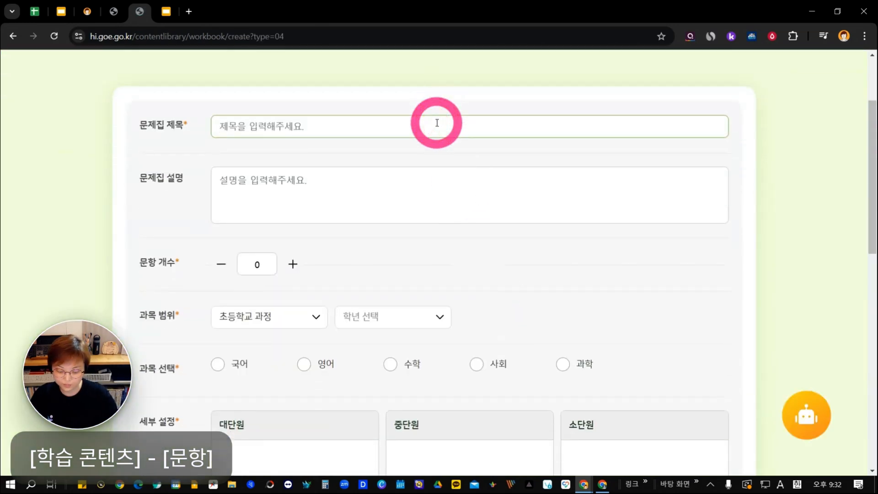
text(AI 추천 출제)
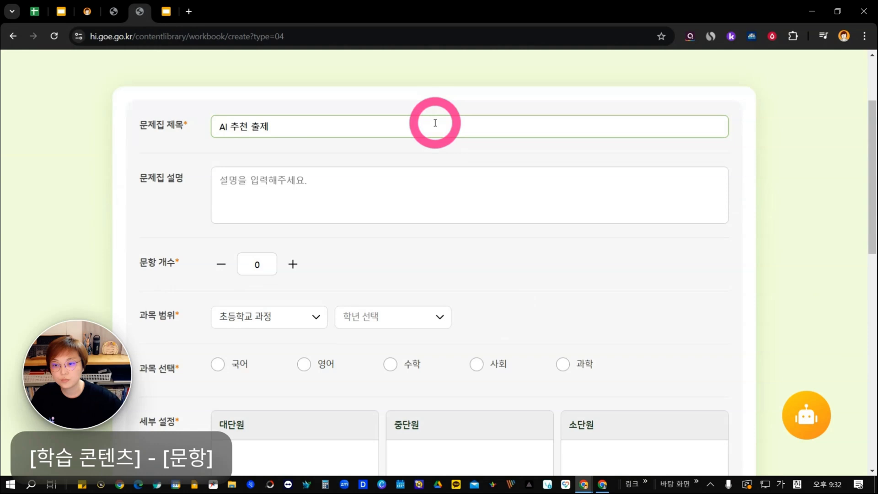
Set the AI-recommended workbook's number of questions to 10 and its grade to 3학년.
scroll(245, 251, down, 2)
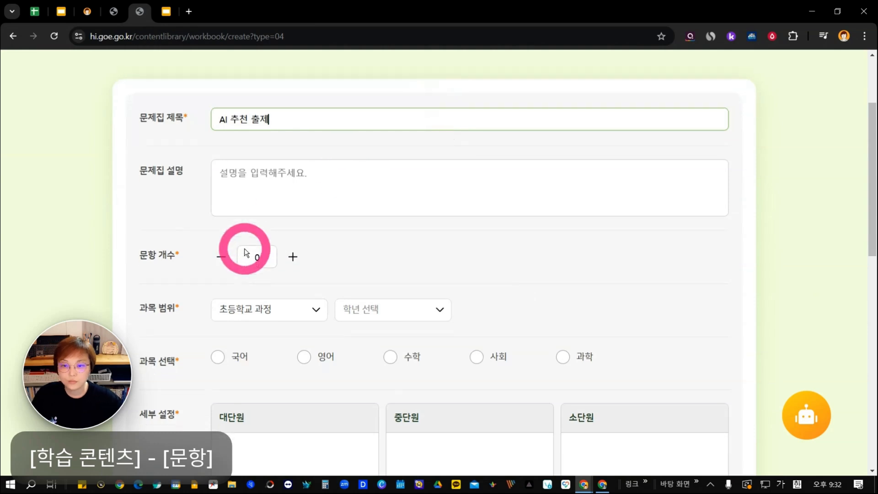
click(275, 147)
click(256, 190)
click(262, 189)
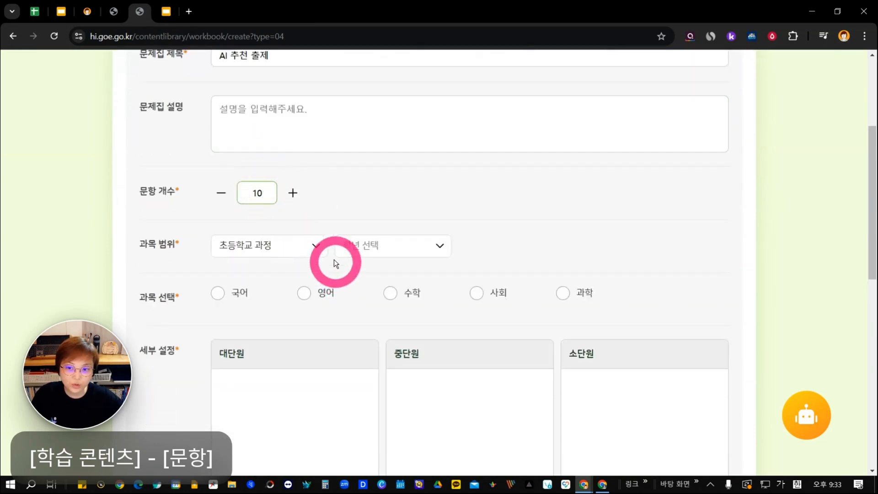
click(370, 246)
click(358, 346)
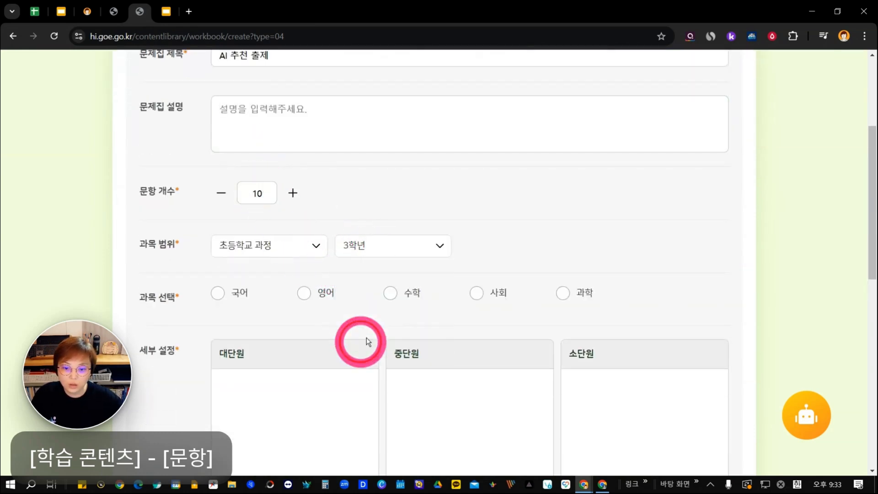
Choose 수학 and add the classifications 세 자리 수의 덧셈 and 세 자리 수의 뺄셈 under 덧셈과 뺄셈 > 세 자리 수의 덧셈과 뺄셈.
scroll(501, 229, down, 2)
click(390, 179)
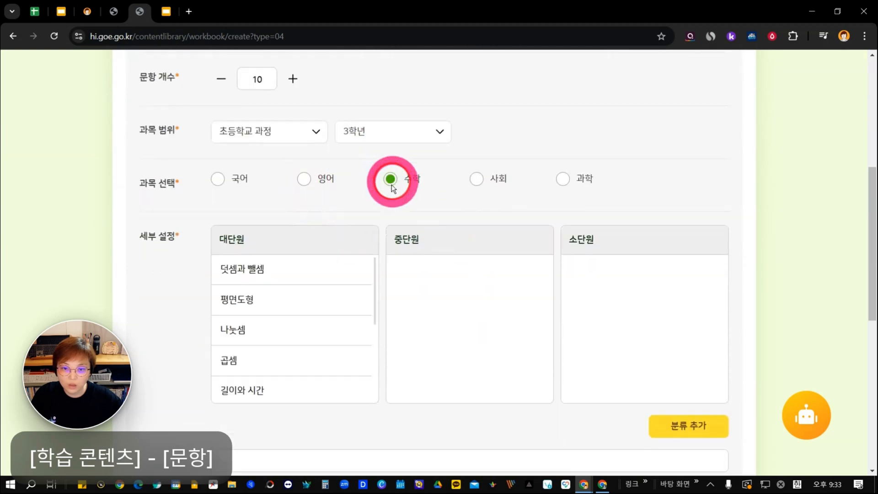
click(343, 274)
click(597, 280)
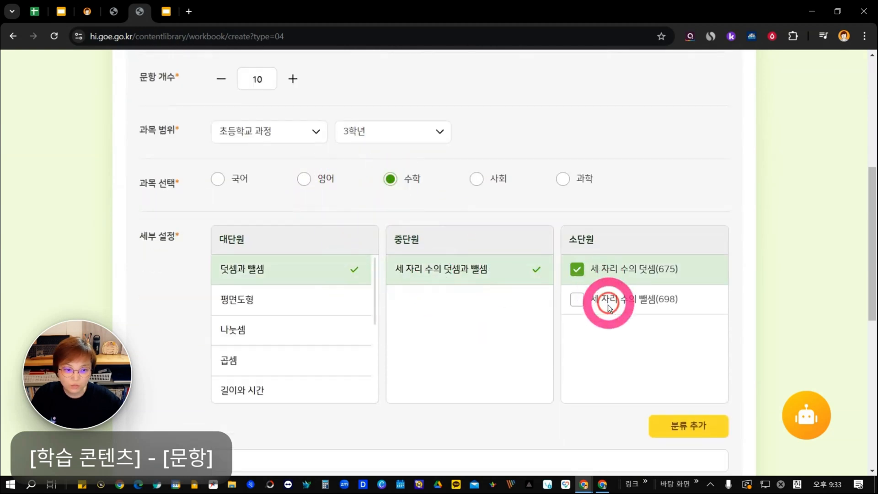
click(611, 302)
scroll(631, 315, down, 3)
click(692, 258)
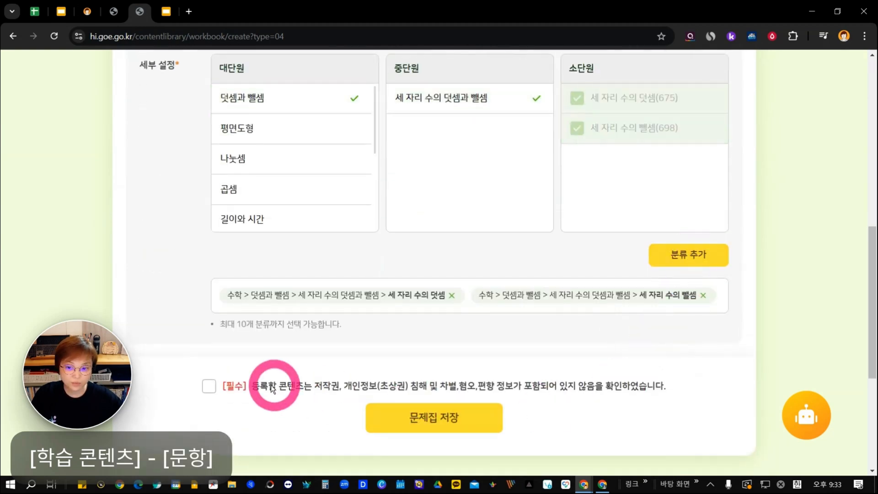
Accept the required content declaration and save the AI 추천 출제 workbook.
click(209, 386)
click(425, 419)
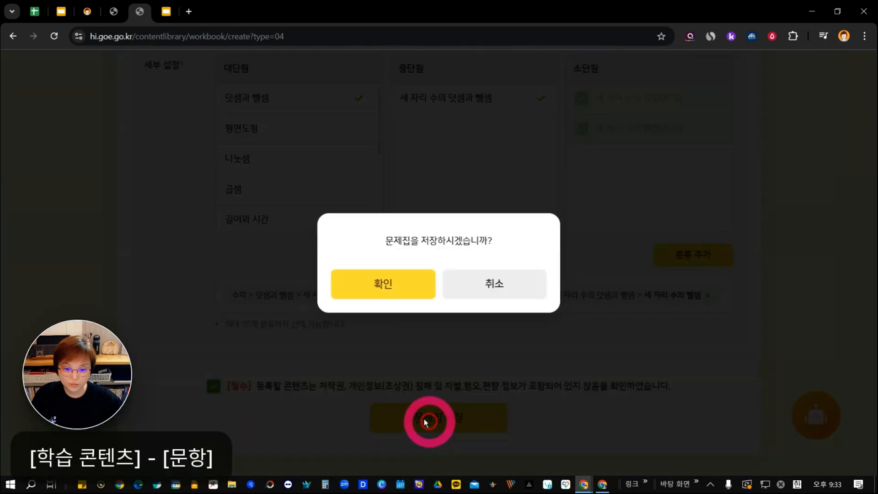
click(398, 284)
click(406, 281)
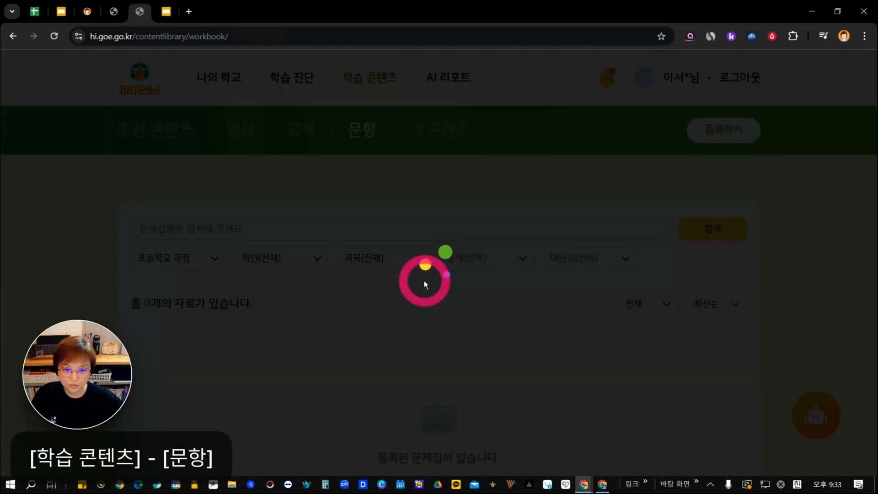
scroll(421, 284, down, 6)
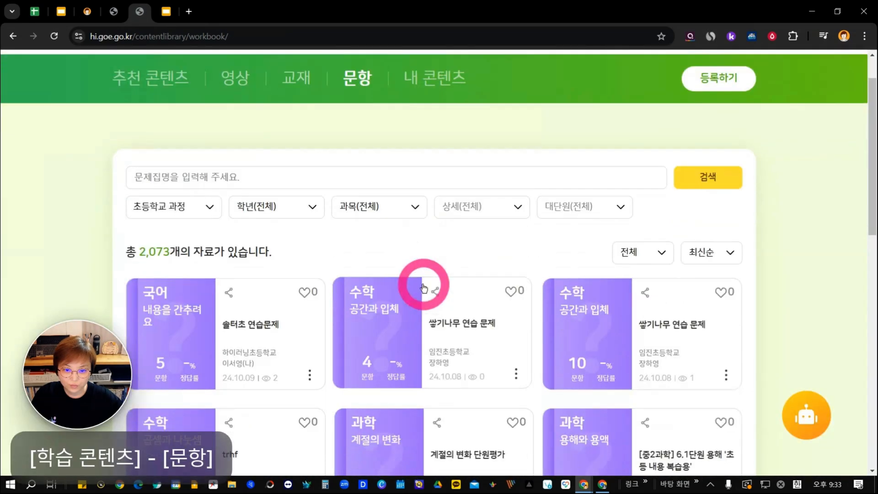
scroll(415, 284, up, 3)
Maximize the browser window with the workbook form and enable the ZeroBlur extension.
drag(358, 4, 379, 493)
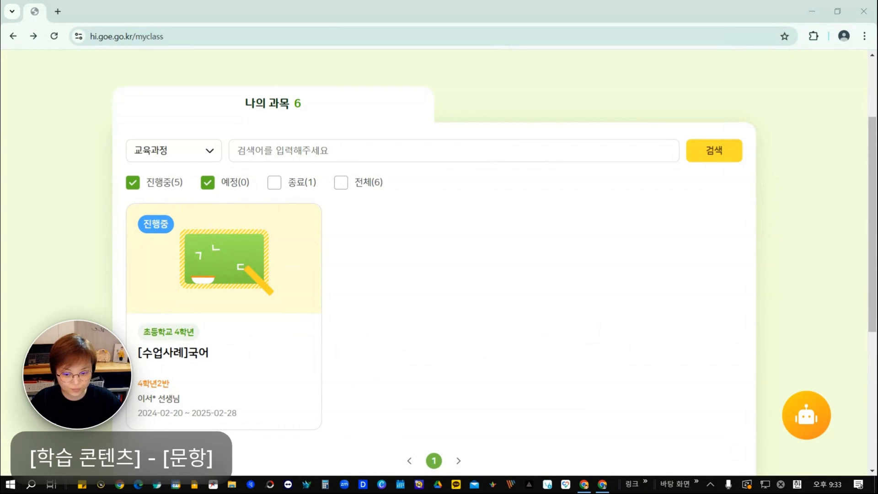
drag(518, 493, 368, 48)
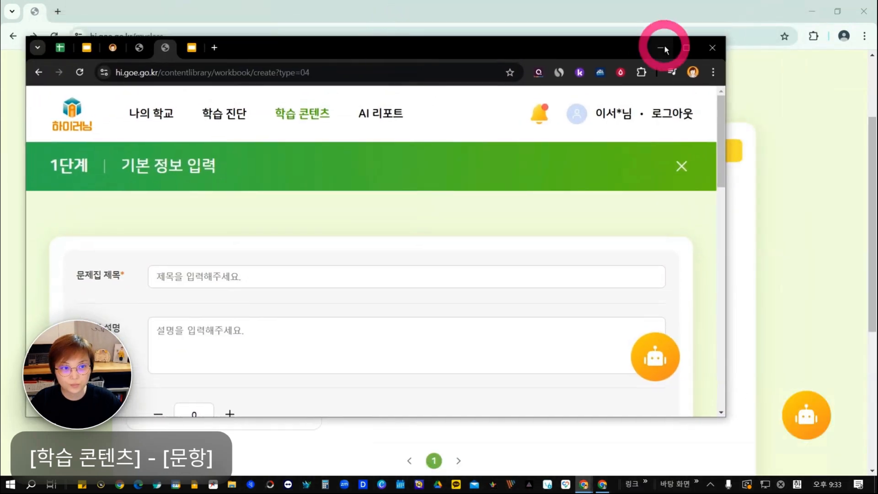
click(686, 48)
click(772, 36)
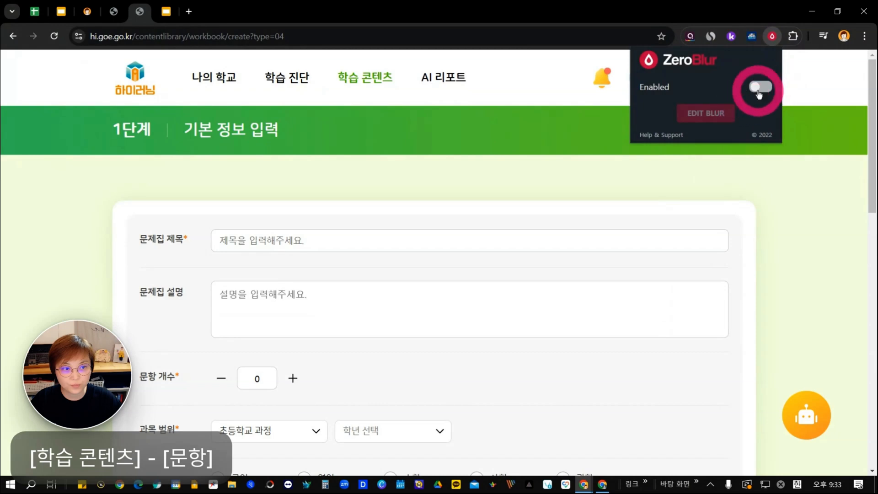
click(758, 87)
click(798, 214)
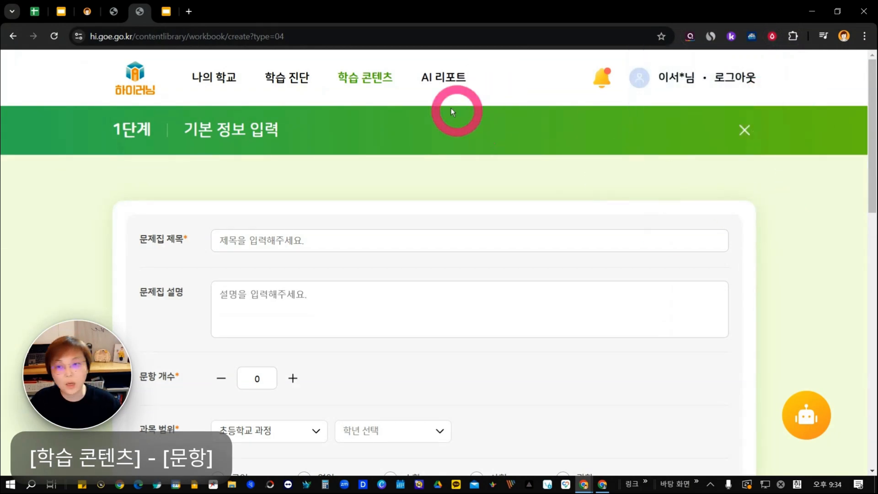
drag(455, 13, 423, 493)
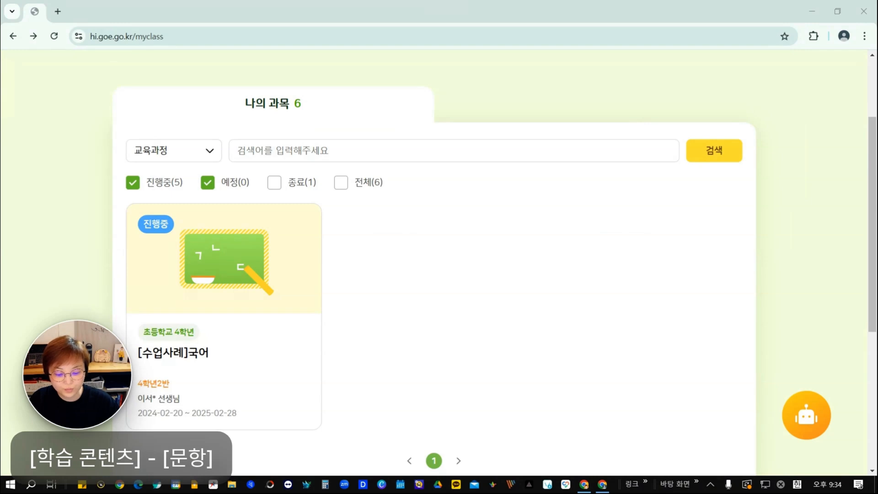
drag(423, 492, 377, 71)
click(715, 74)
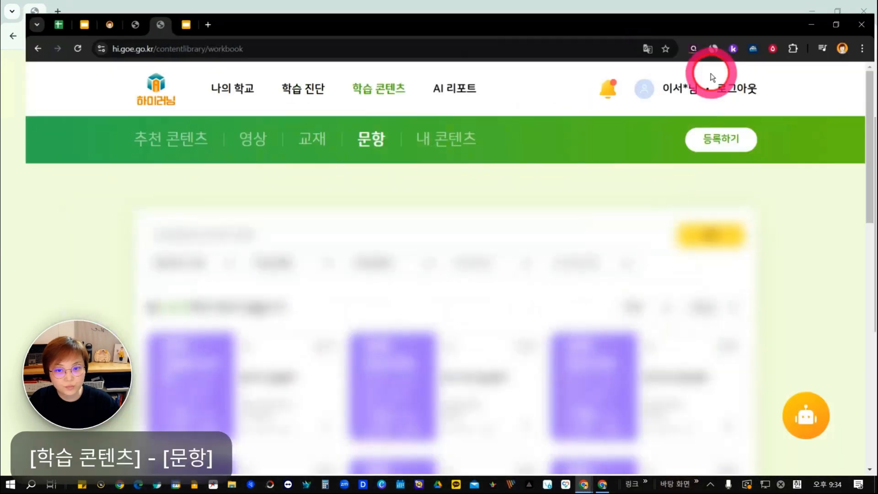
Start registering a new workbook with the 서술형 출제하기 method and look through its basic information form.
mouse_move(354, 78)
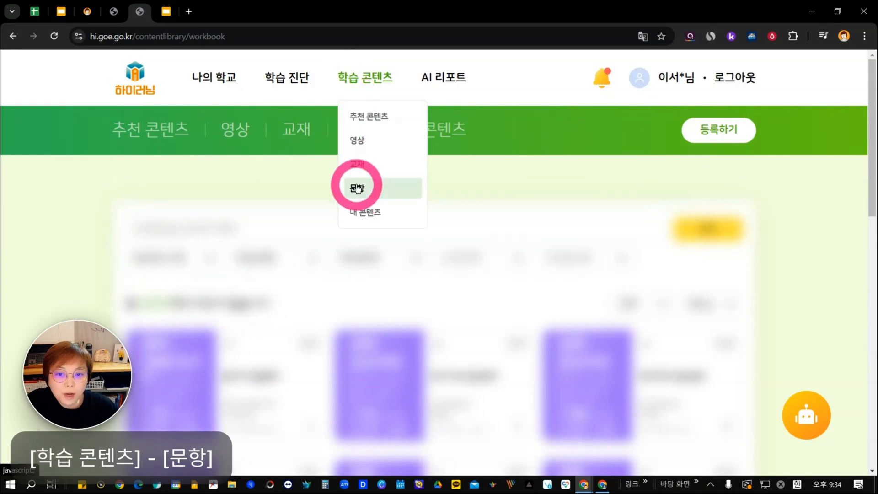
click(731, 130)
scroll(381, 352, down, 6)
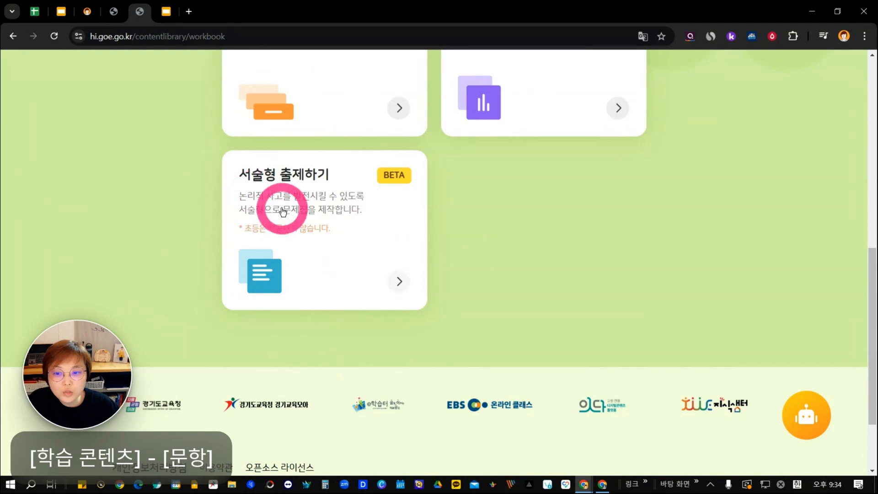
click(345, 218)
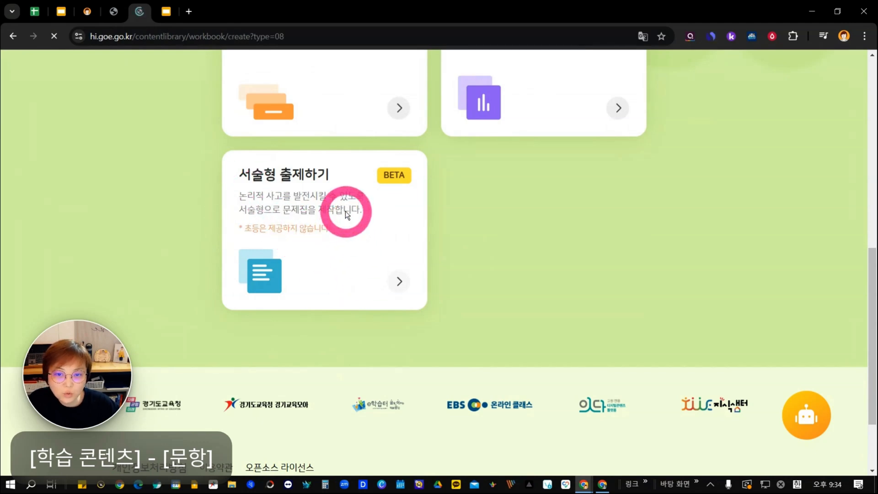
scroll(371, 231, down, 3)
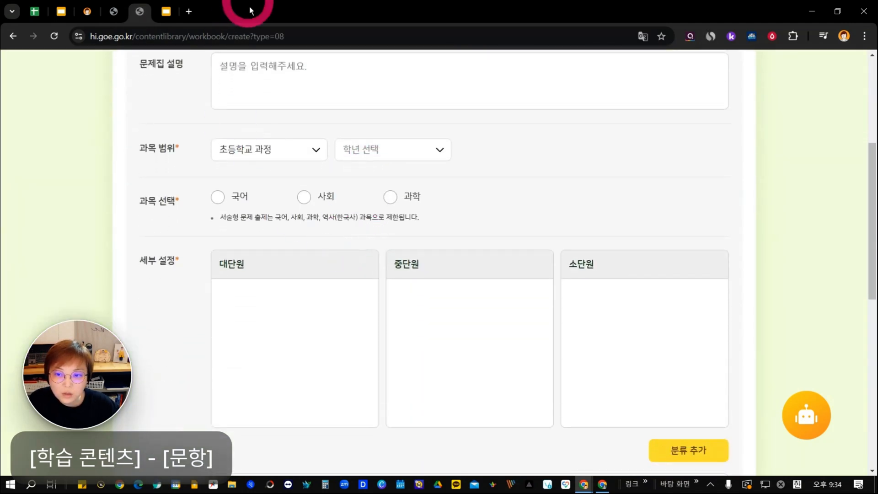
scroll(402, 357, down, 6)
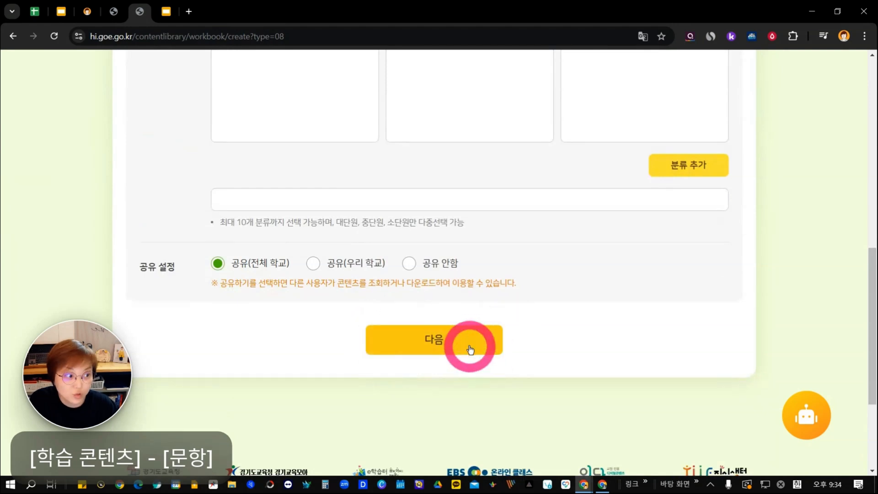
scroll(480, 353, up, 8)
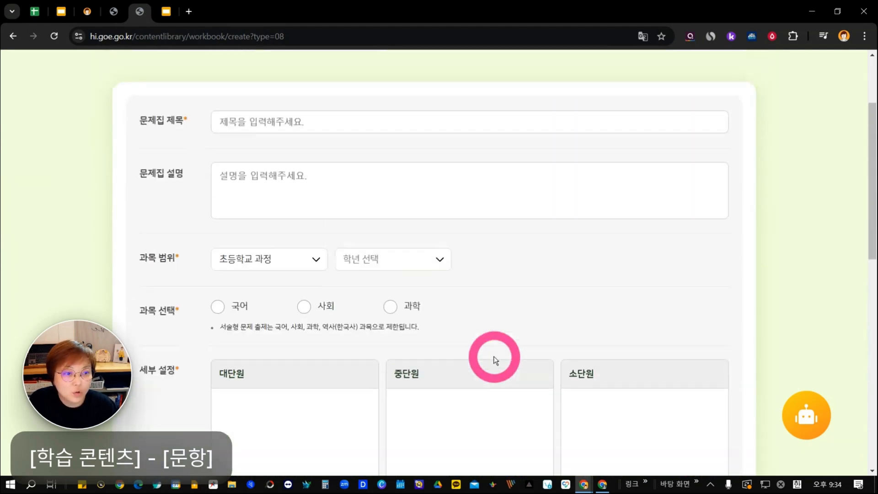
Return to 문항, start registering a new workbook, and look over the 출제 방식 choices through 서술형 출제하기.
scroll(495, 361, up, 3)
mouse_move(388, 90)
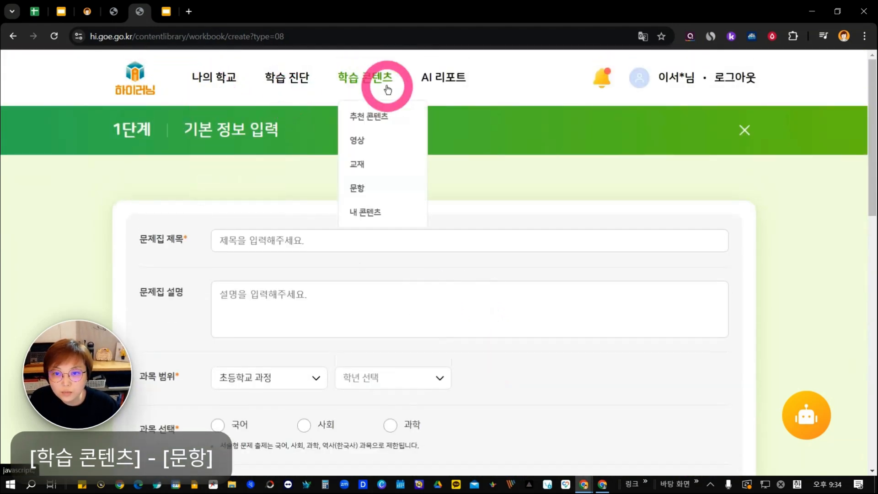
click(359, 188)
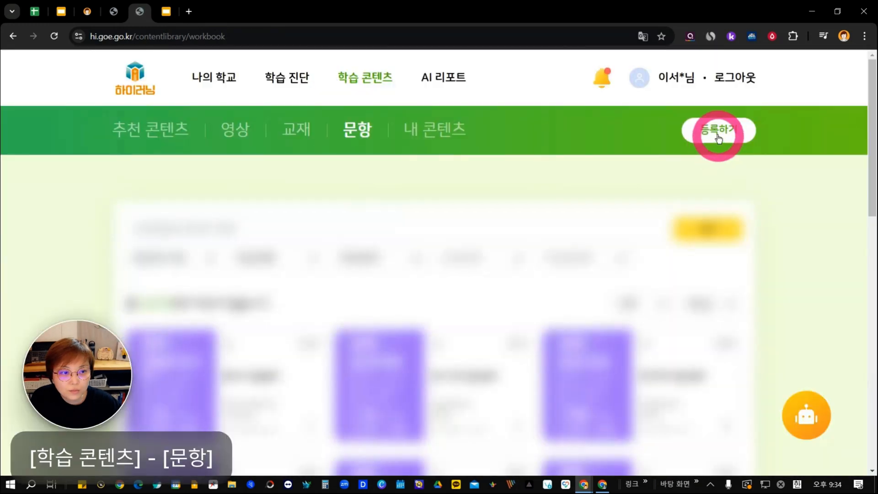
click(720, 132)
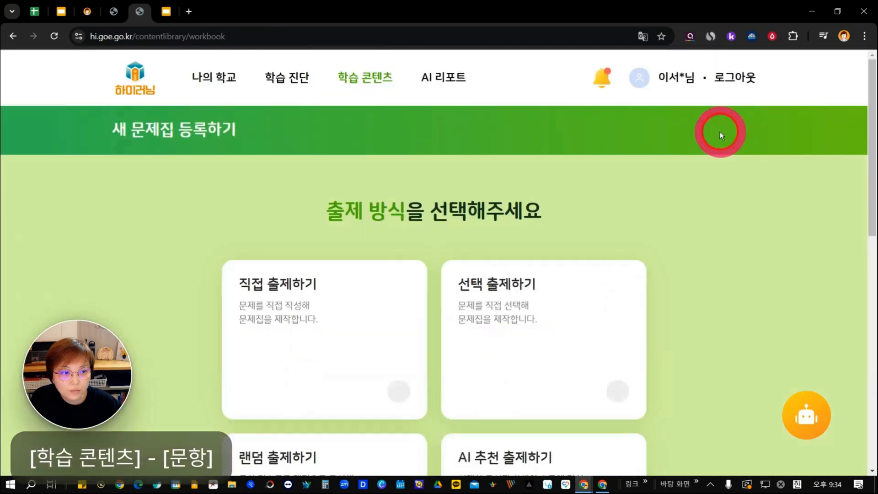
scroll(503, 245, down, 9)
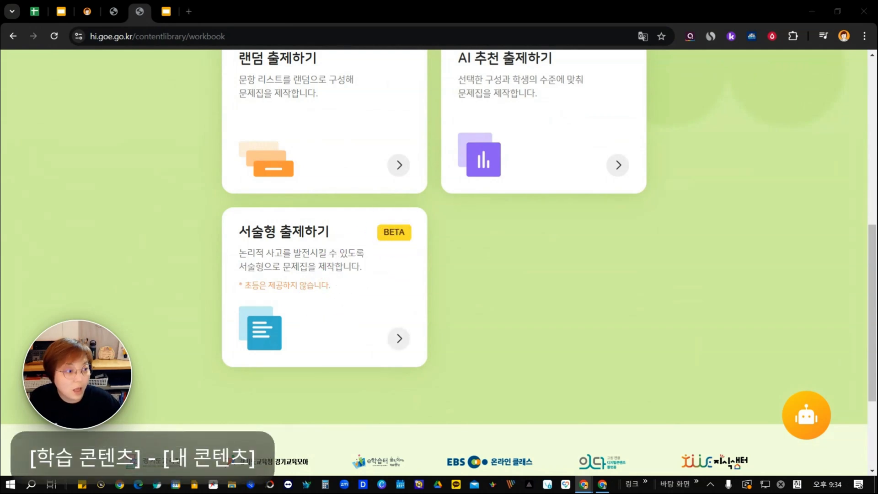
Open 내 콘텐츠 under 학습 콘텐츠 and bring the teacher account's browser window up maximized.
scroll(731, 252, up, 9)
mouse_move(449, 82)
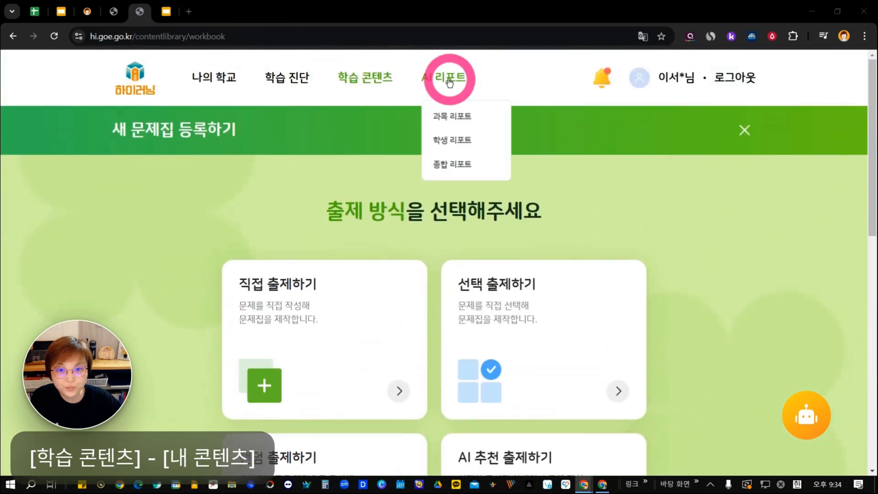
mouse_move(365, 82)
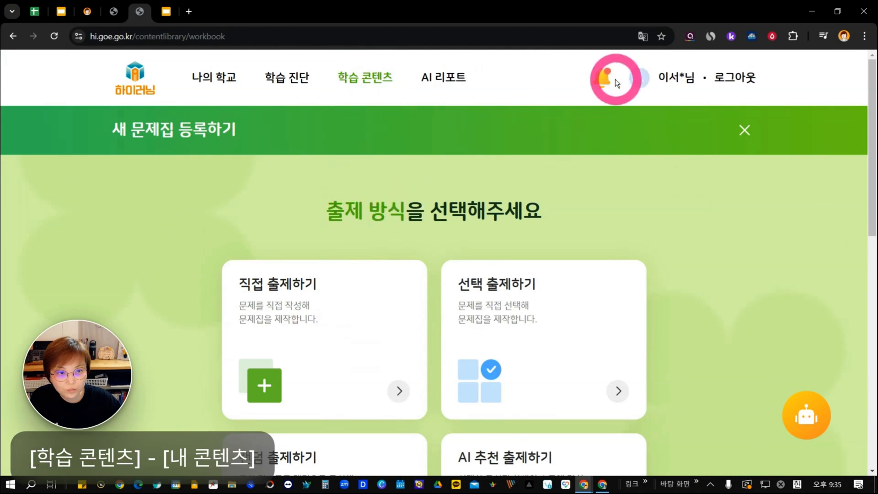
drag(703, 7, 583, 493)
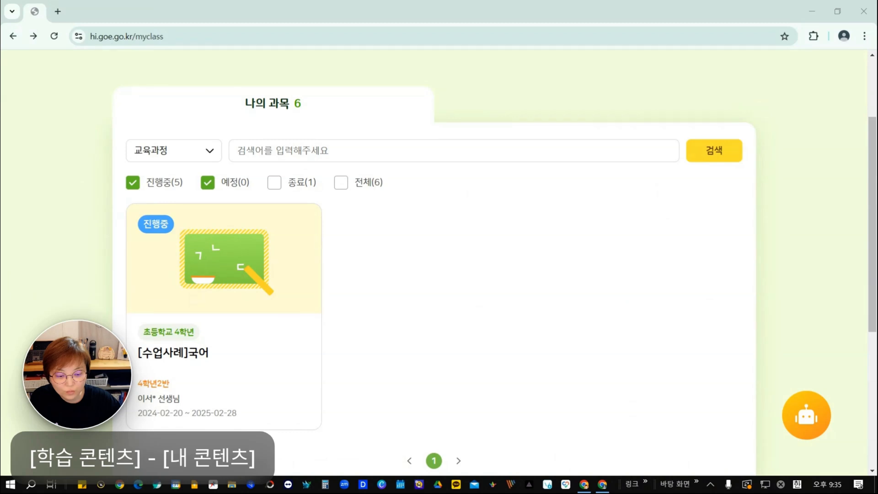
drag(609, 493, 558, 43)
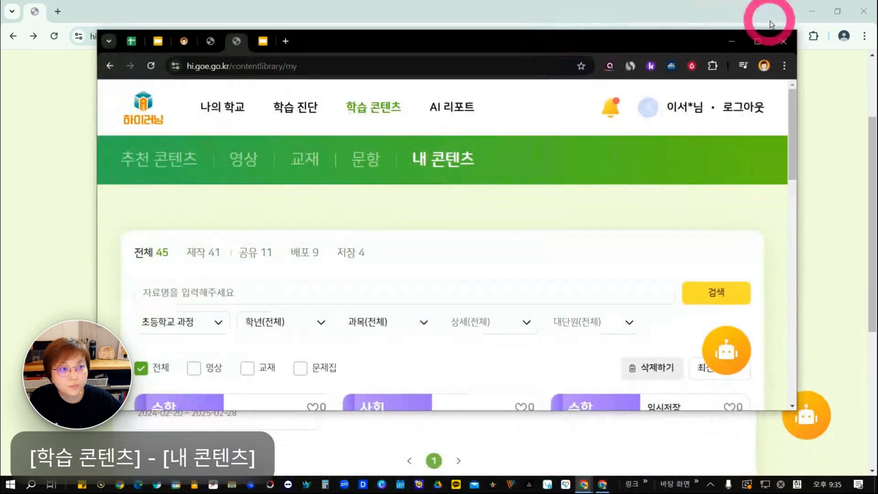
click(752, 47)
Look through the teacher's 내 콘텐츠 list and display the available actions for the AI 추천 출제 workbook.
scroll(667, 255, down, 3)
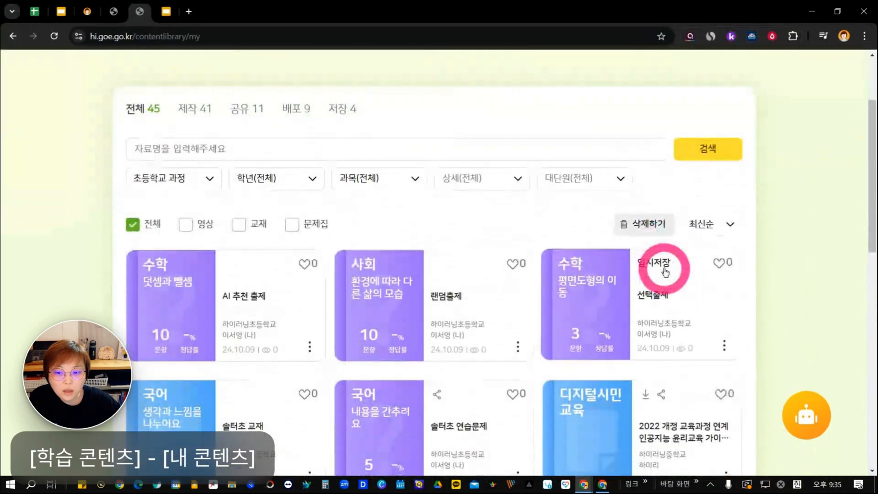
scroll(666, 361, up, 1)
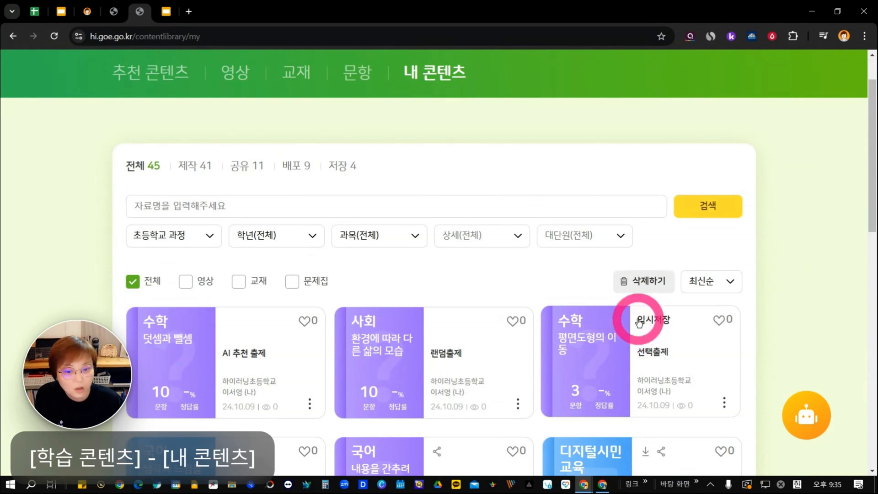
scroll(633, 320, down, 2)
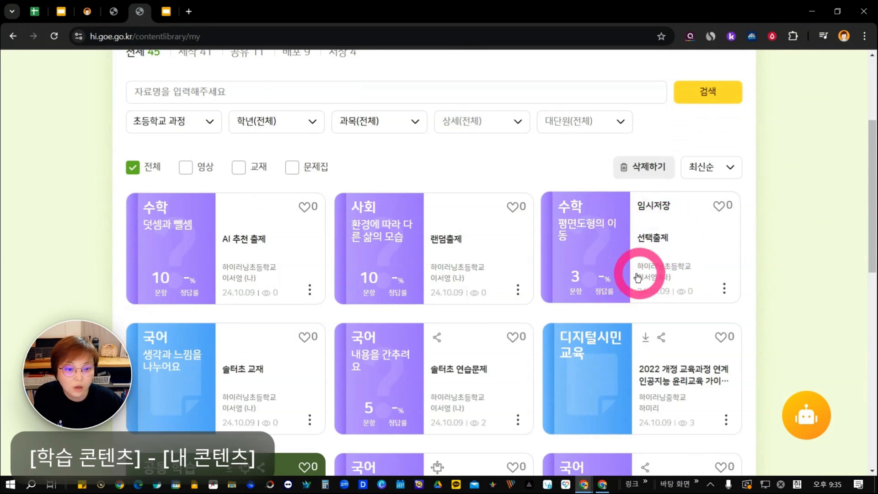
scroll(640, 275, down, 2)
scroll(637, 276, down, 5)
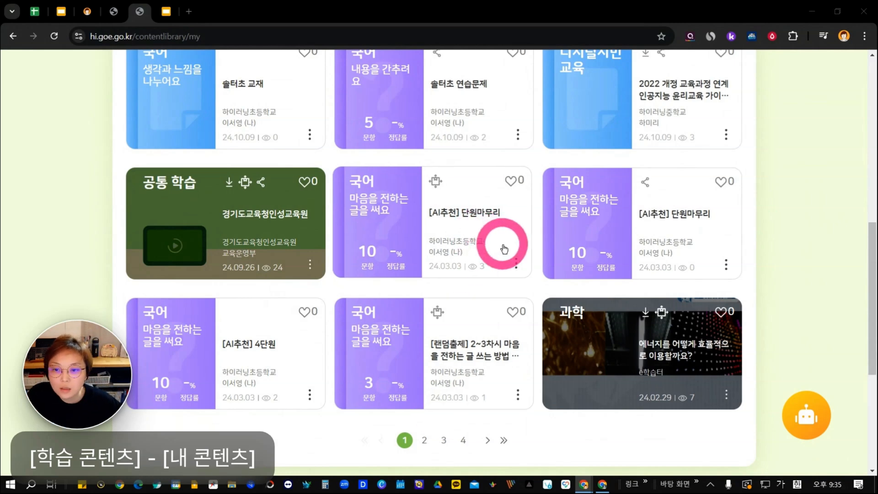
scroll(523, 265, up, 2)
scroll(526, 268, up, 3)
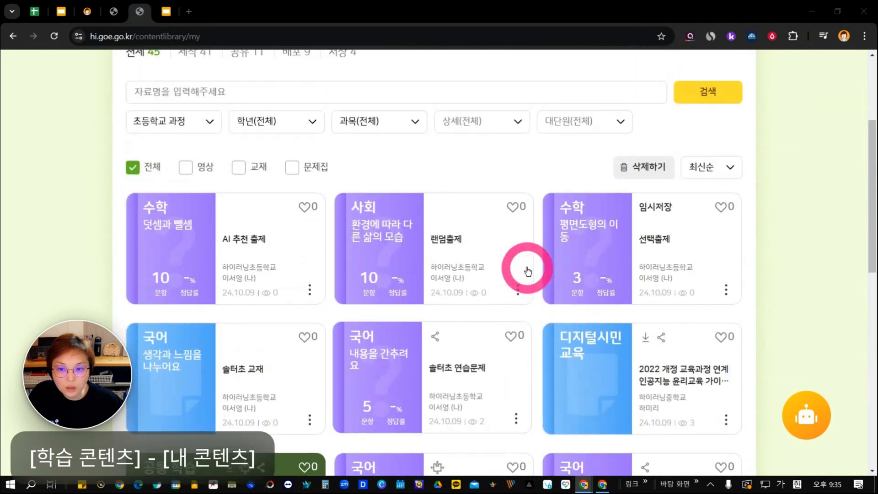
scroll(529, 280, down, 1)
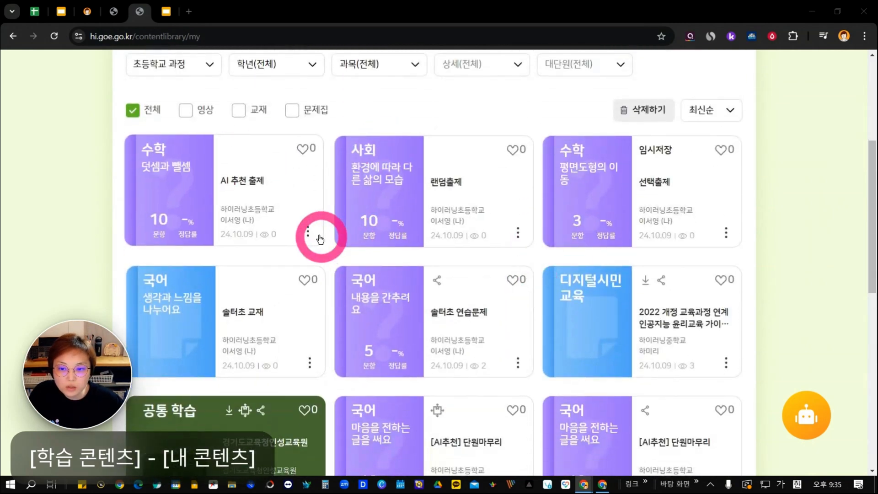
click(307, 234)
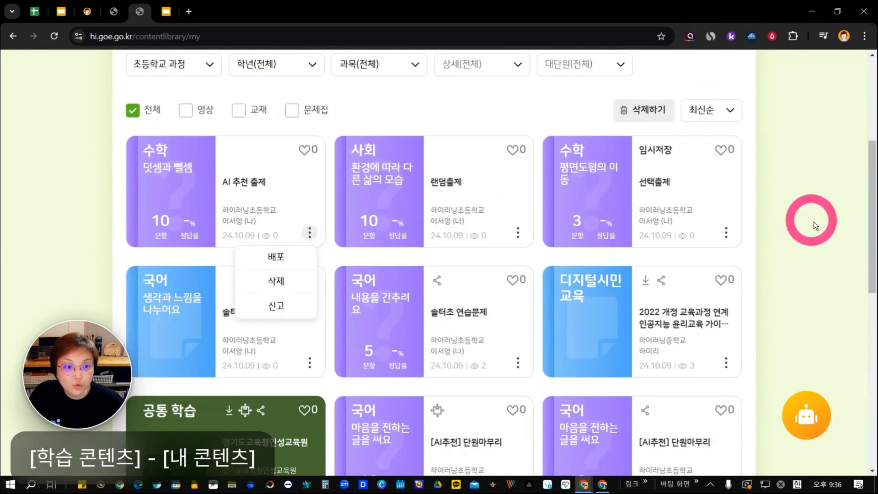
Filter 내 콘텐츠 to 영상 and check the actions available for the 공통 학습 and 과학 videos.
scroll(689, 210, up, 2)
scroll(683, 210, up, 2)
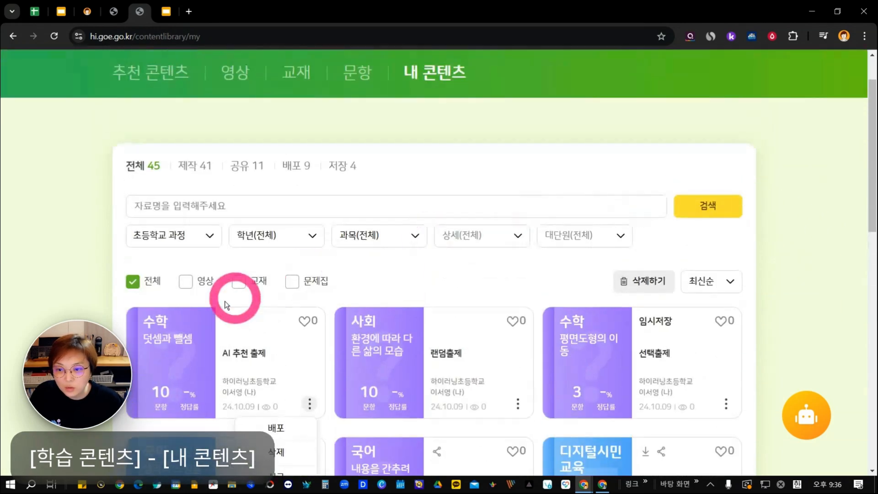
click(187, 280)
scroll(387, 282, down, 3)
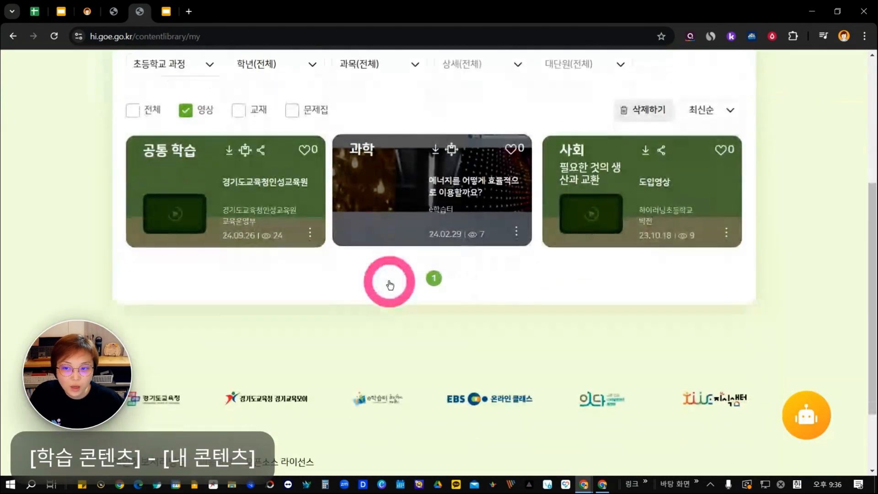
click(307, 234)
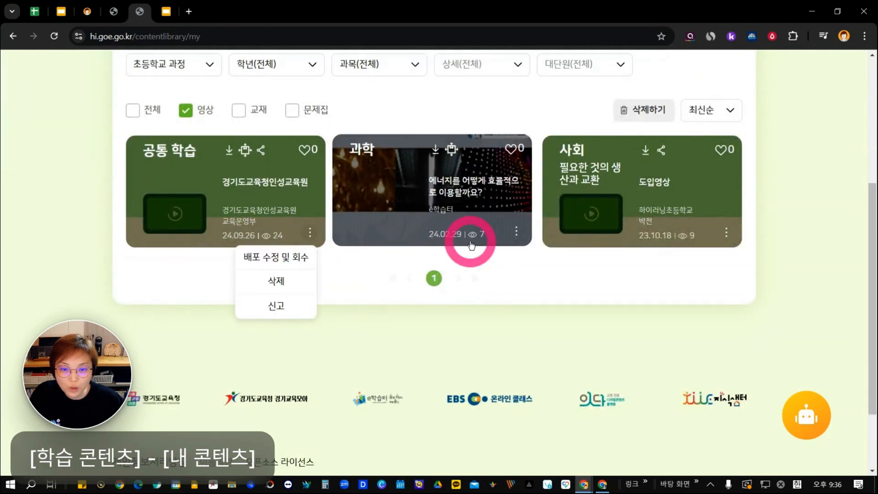
click(515, 232)
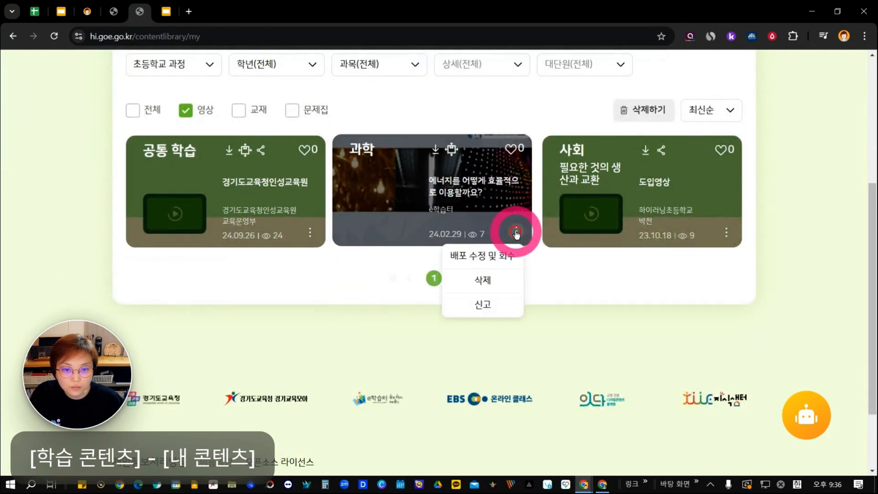
Distribute the 사회 video 도입영상 to the [수업사례]국어 class.
click(725, 232)
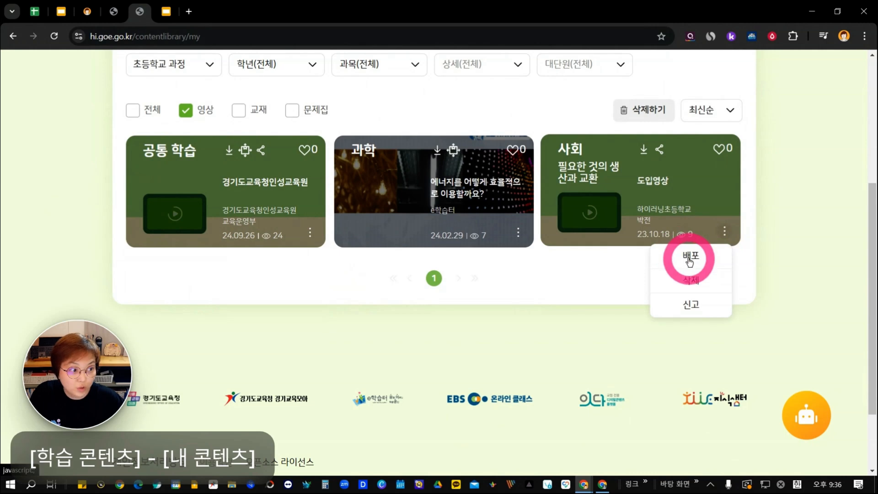
click(690, 260)
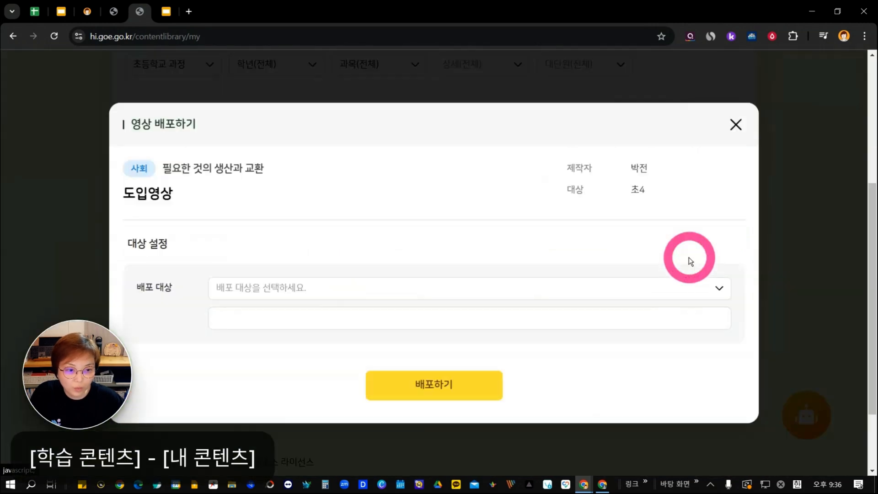
click(284, 299)
scroll(291, 248, down, 1)
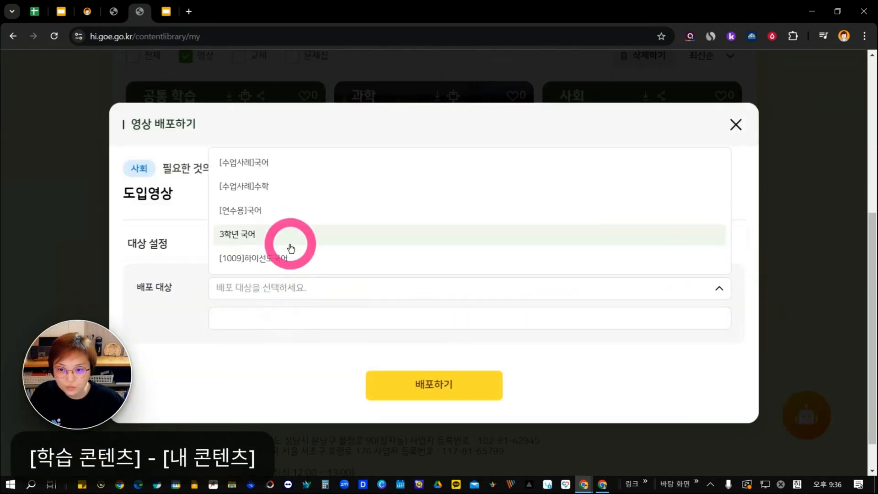
click(269, 164)
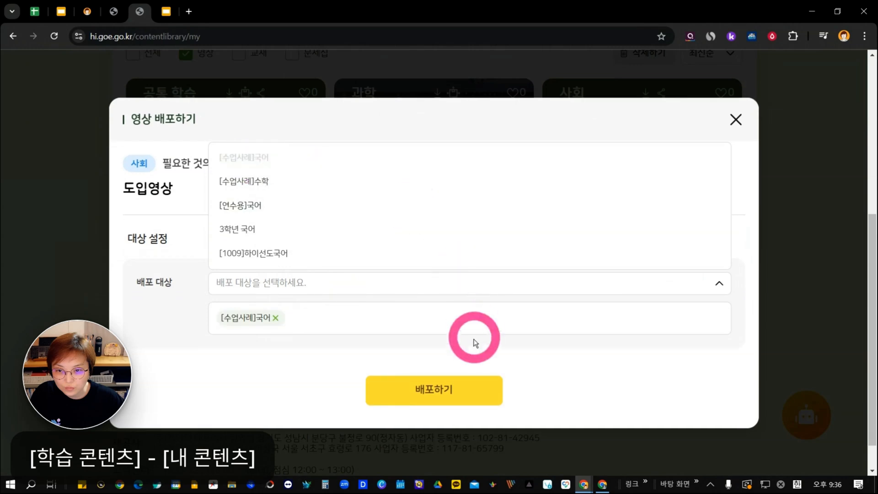
click(442, 390)
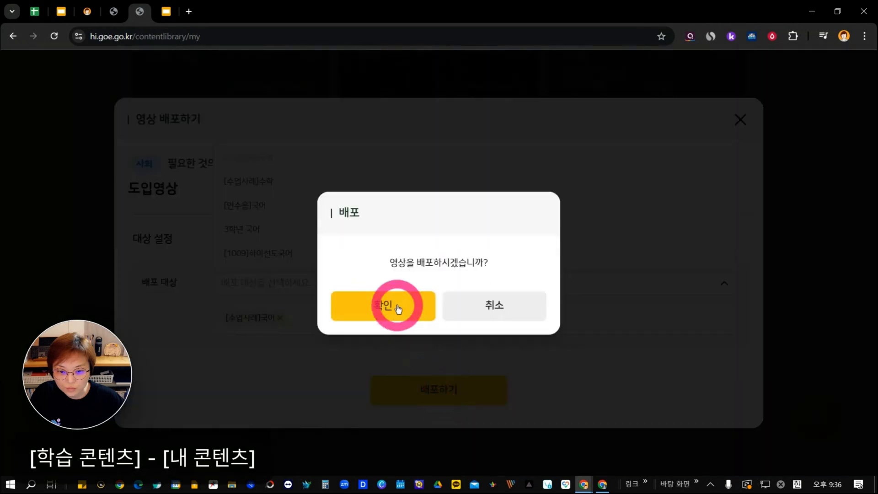
click(397, 307)
click(439, 307)
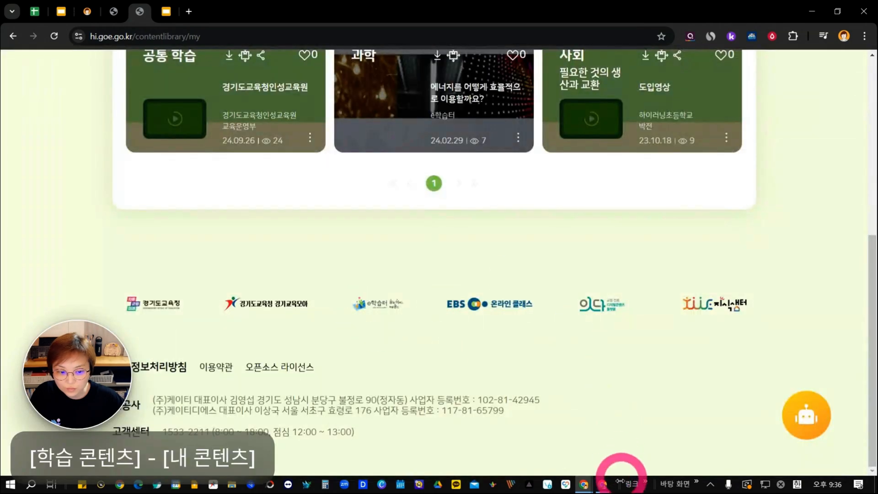
Switch to the student account's browser window and examine the content listed in its 내 콘텐츠.
click(603, 484)
scroll(374, 147, up, 3)
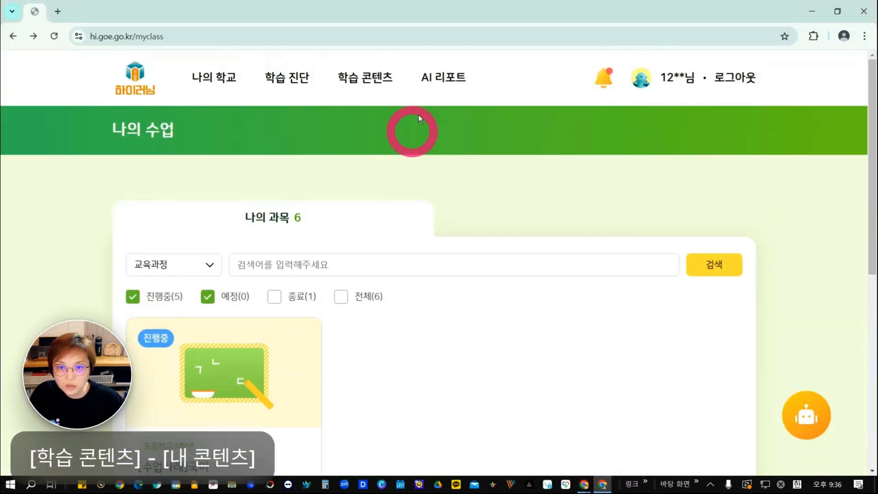
mouse_move(379, 87)
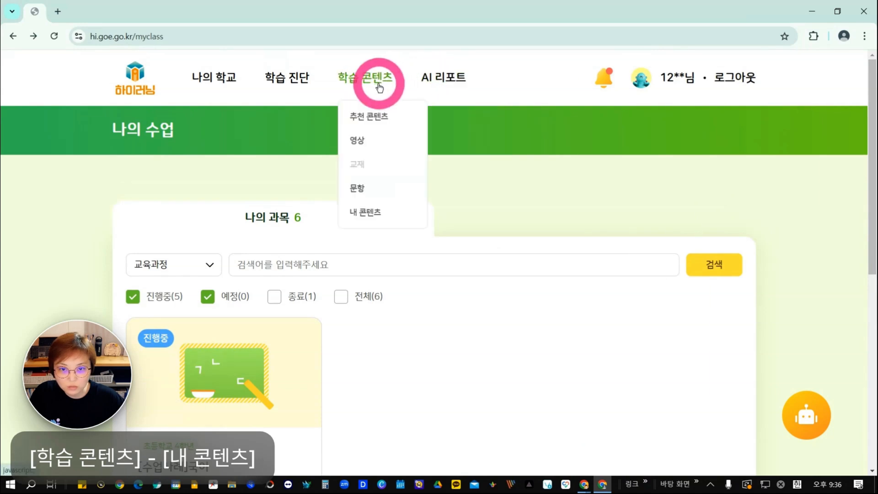
click(364, 214)
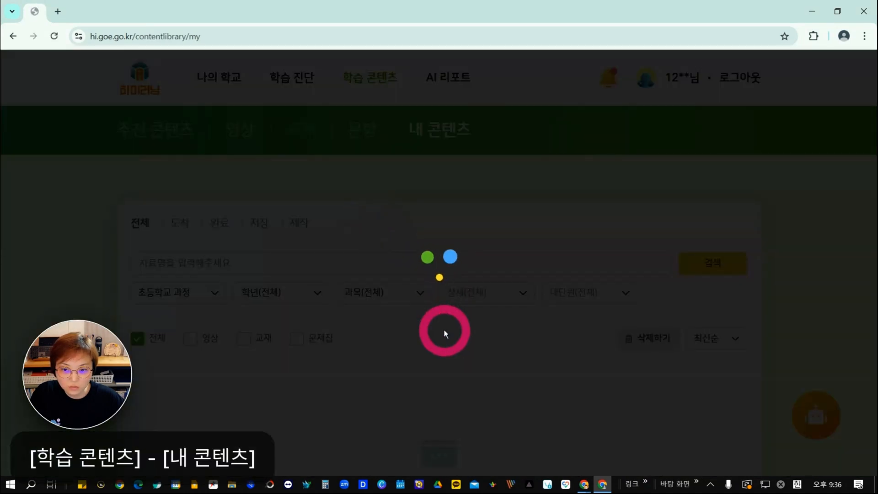
scroll(469, 320, down, 1)
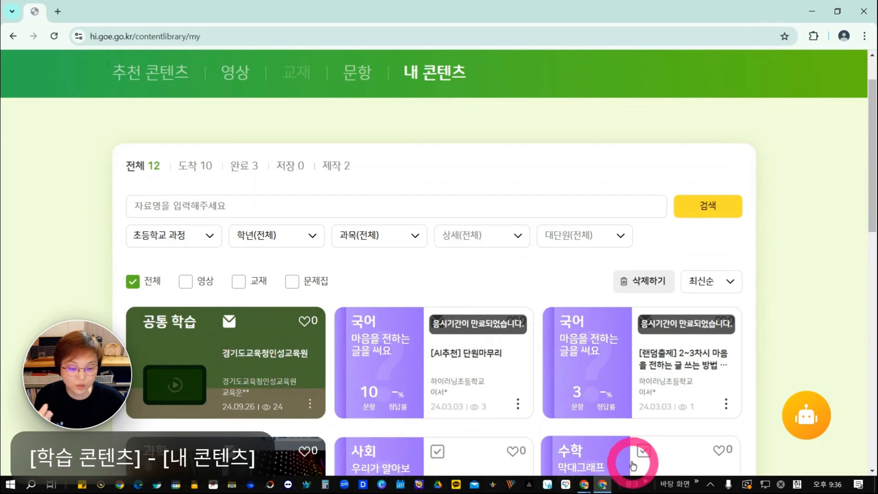
Switch back to the teacher's browser window and filter 내 콘텐츠 to 교재 only.
mouse_move(585, 488)
click(518, 461)
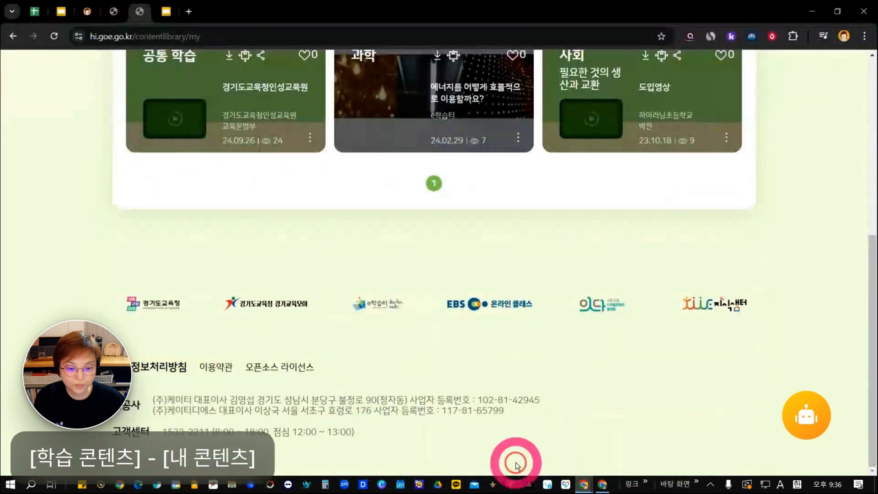
scroll(476, 303, up, 5)
scroll(476, 303, up, 1)
click(241, 302)
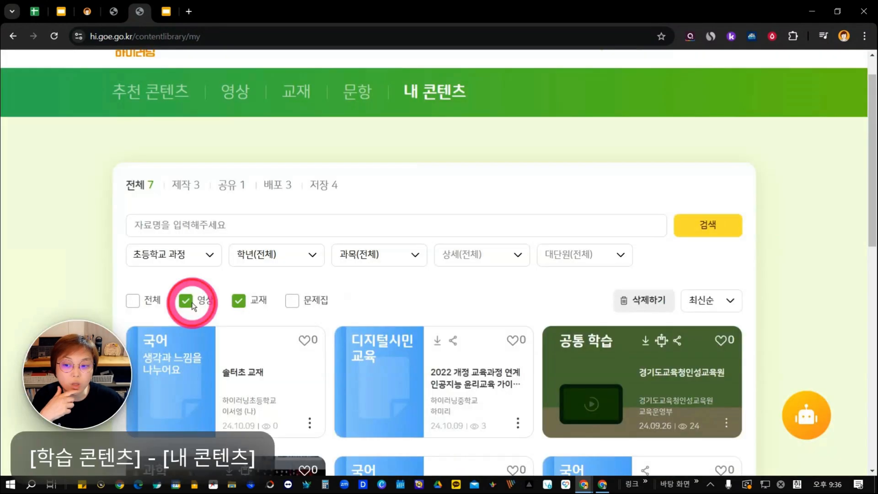
click(191, 302)
scroll(208, 318, down, 1)
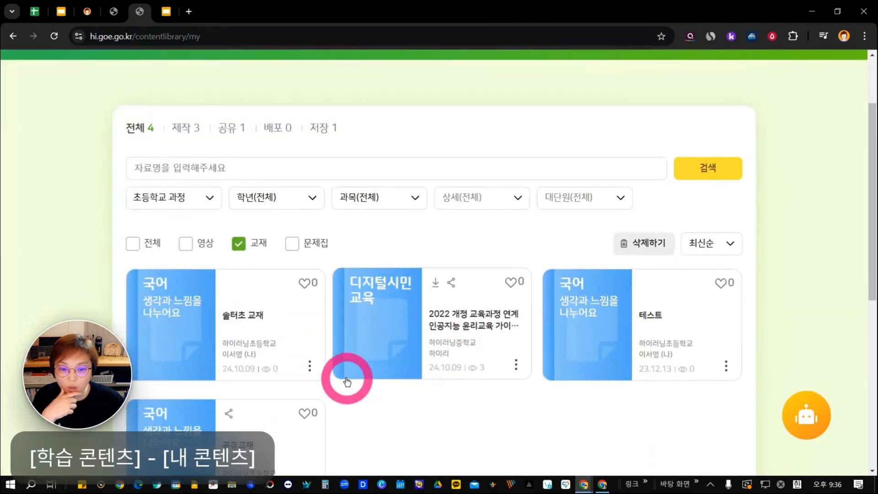
Try to distribute the textbook 솔터초 교재 to the [수업사례]국어 class.
scroll(310, 369, down, 1)
click(288, 358)
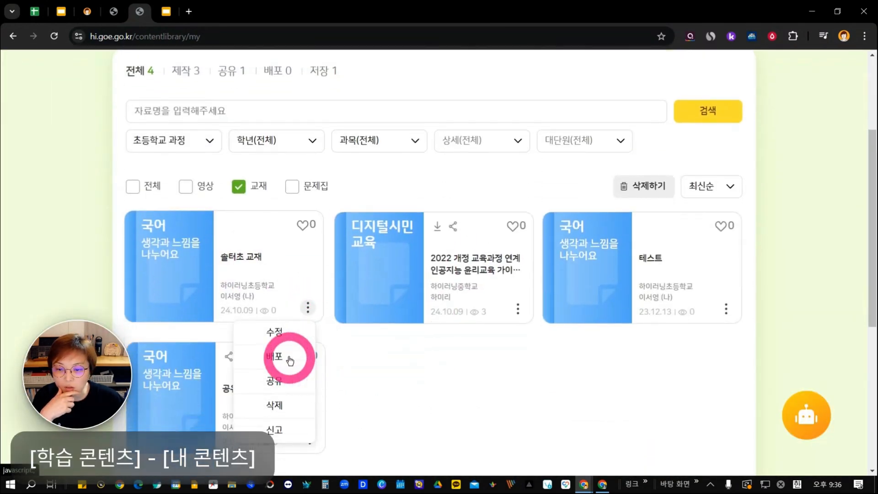
click(352, 290)
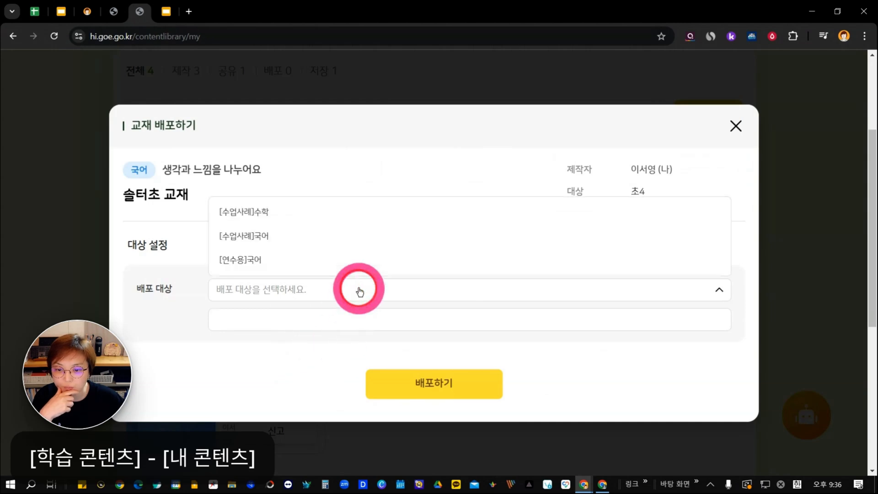
click(445, 238)
click(489, 386)
click(418, 306)
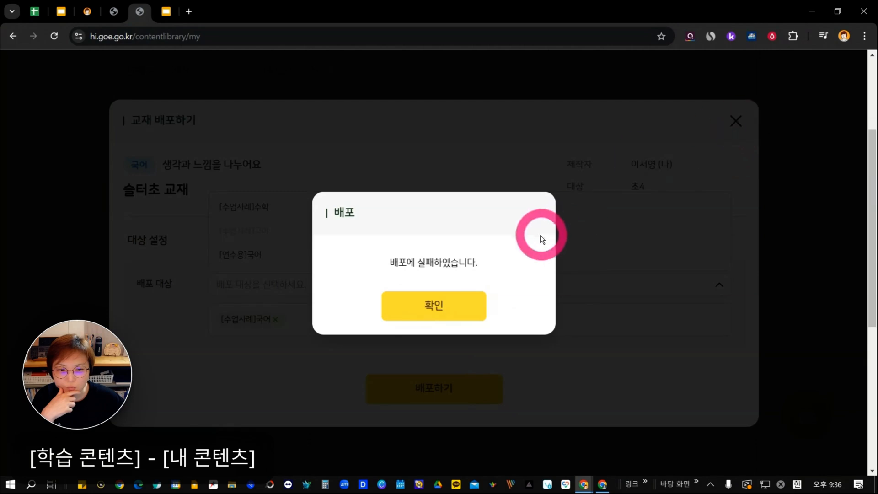
Reload 내 콘텐츠, filter it to 교재 and try to distribute the textbook 공유교재 to the [수업사례]국어 class.
click(54, 36)
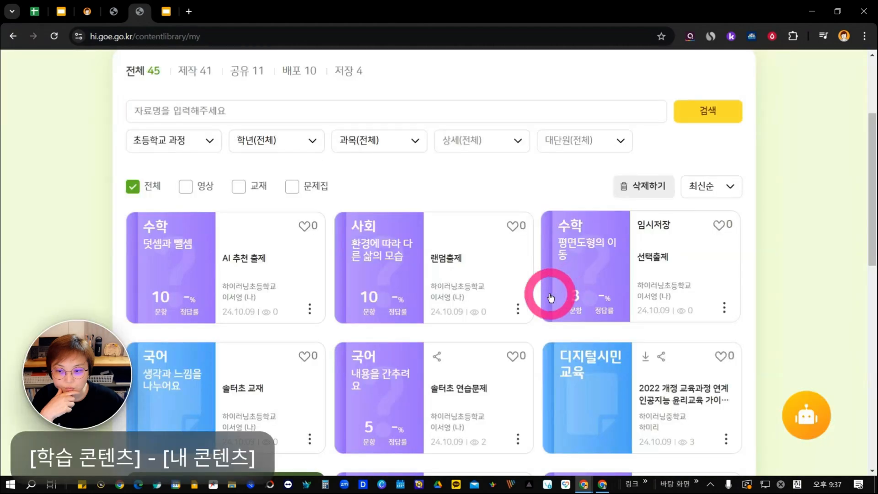
click(238, 187)
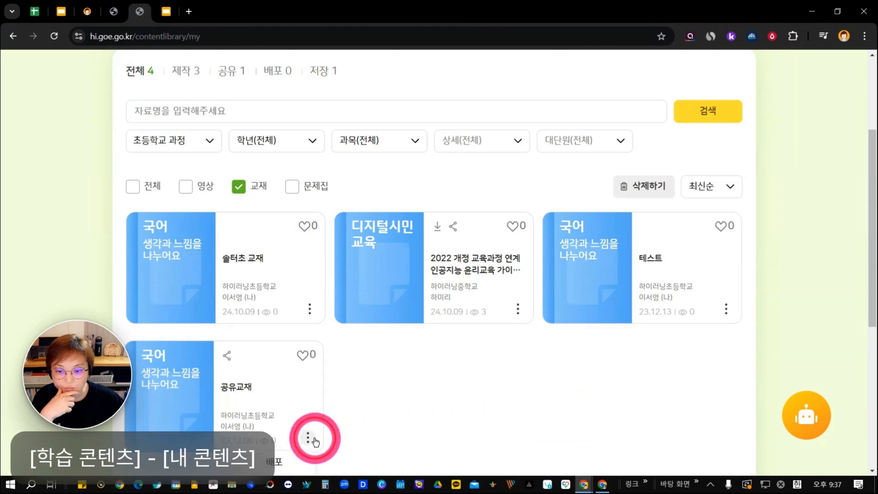
scroll(363, 420, down, 2)
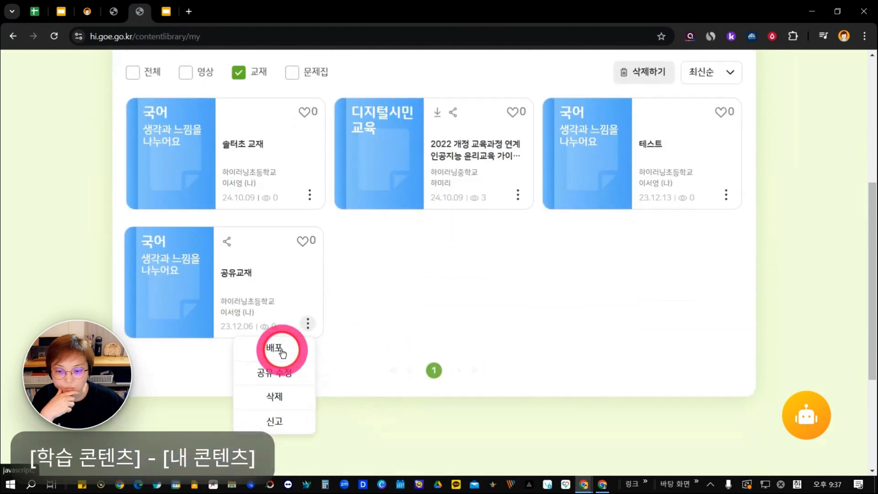
click(282, 351)
click(307, 288)
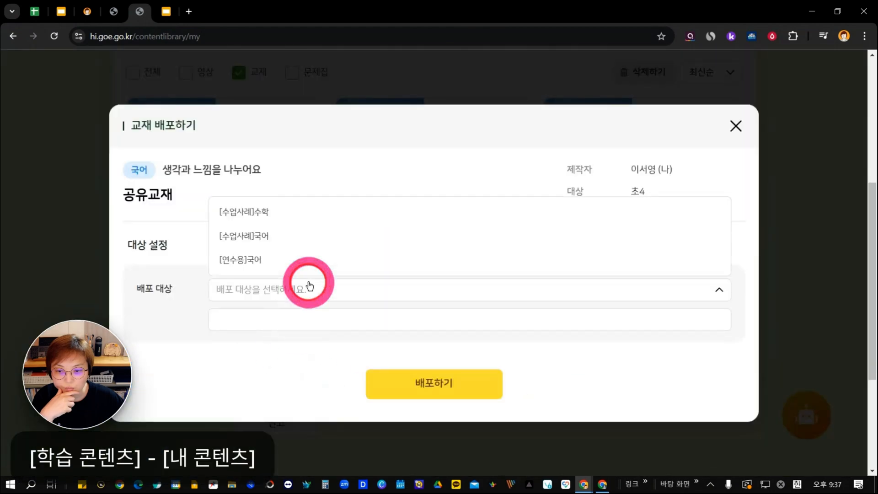
click(314, 242)
click(456, 396)
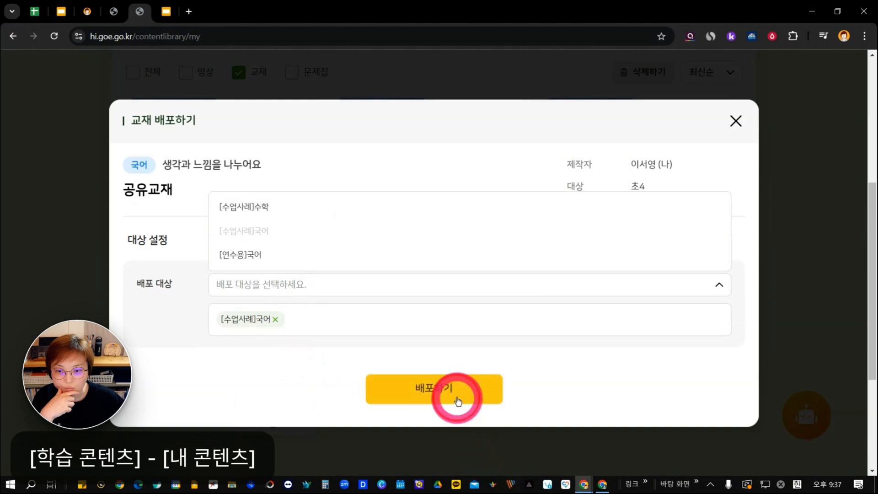
click(378, 304)
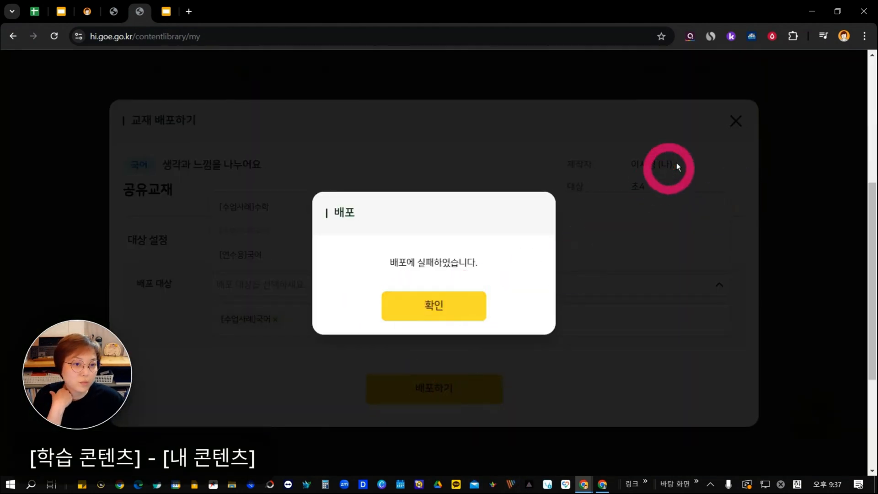
click(54, 40)
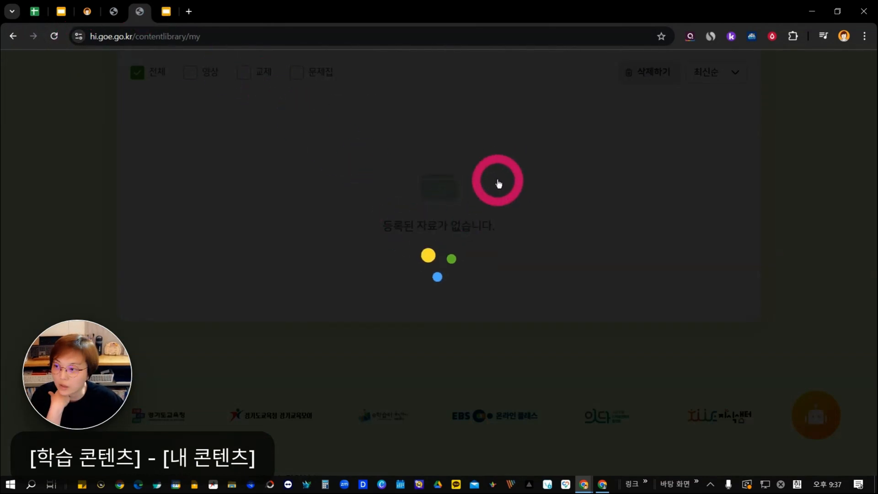
Filter 내 콘텐츠 to 문제집 and open the 사회 workbook 랜덤출제 for editing to examine its question range and bank.
scroll(450, 298, up, 3)
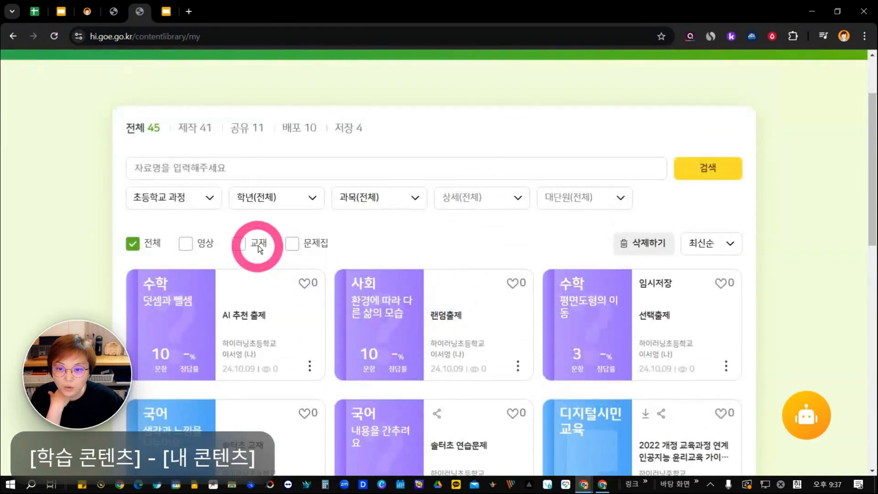
click(292, 243)
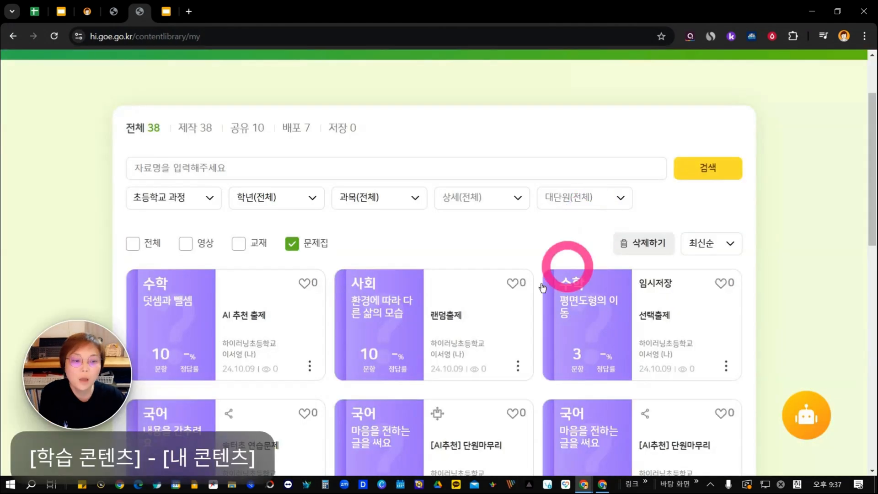
scroll(377, 274, down, 1)
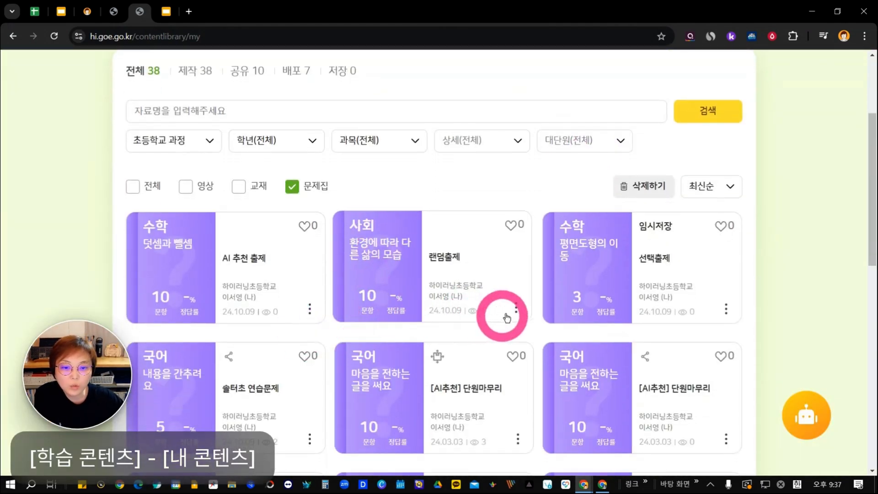
click(516, 307)
scroll(500, 363, down, 1)
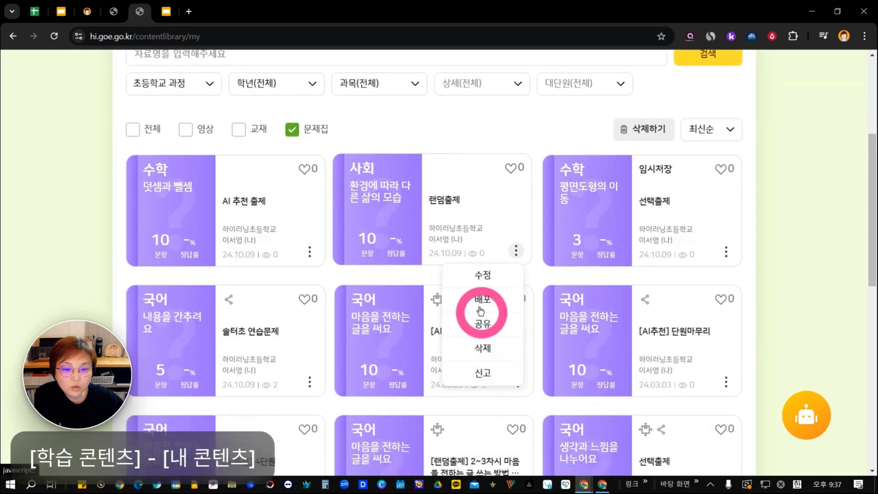
click(484, 276)
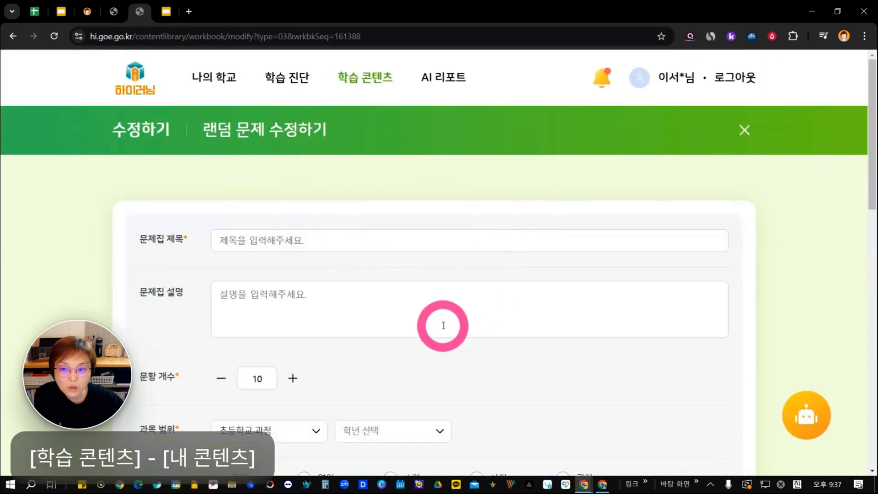
scroll(444, 326, down, 6)
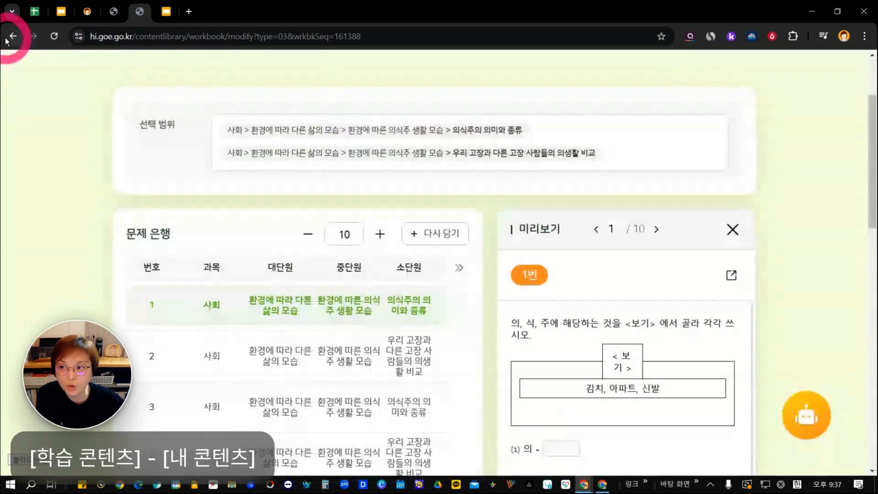
click(12, 37)
click(437, 143)
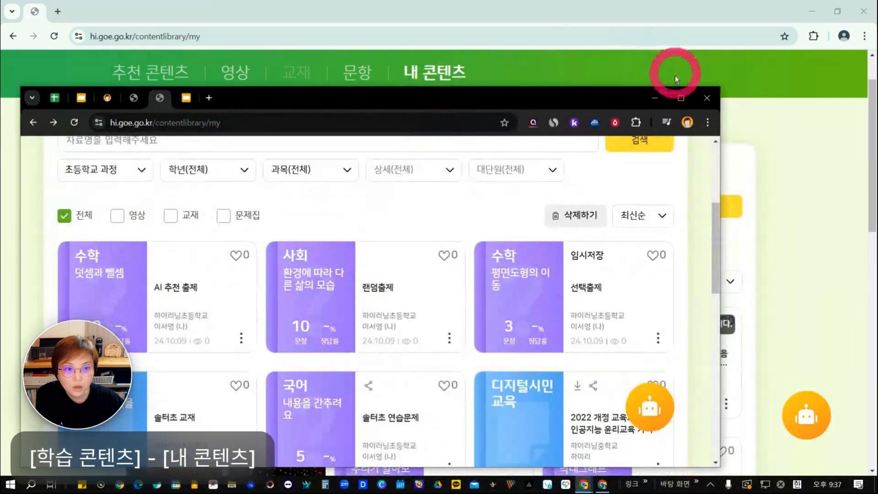
Filter 내 콘텐츠 to 문제집 again after returning to the content list.
scroll(491, 353, down, 1)
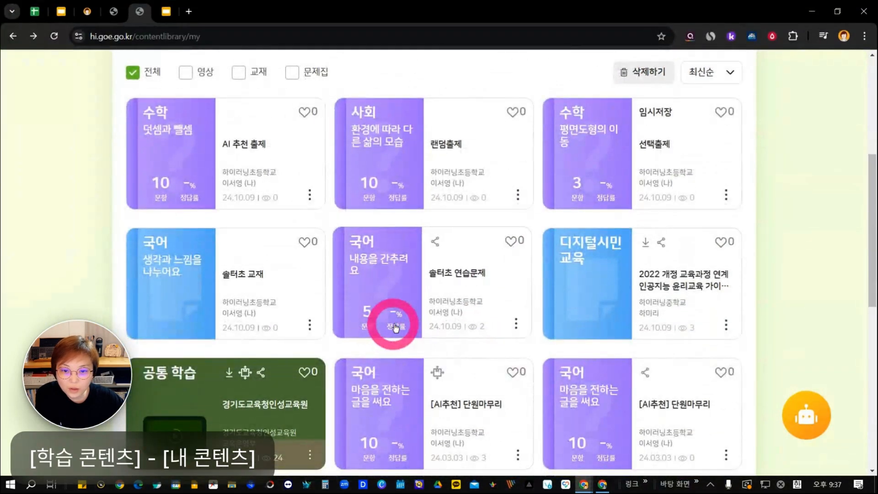
scroll(392, 317, up, 3)
click(297, 188)
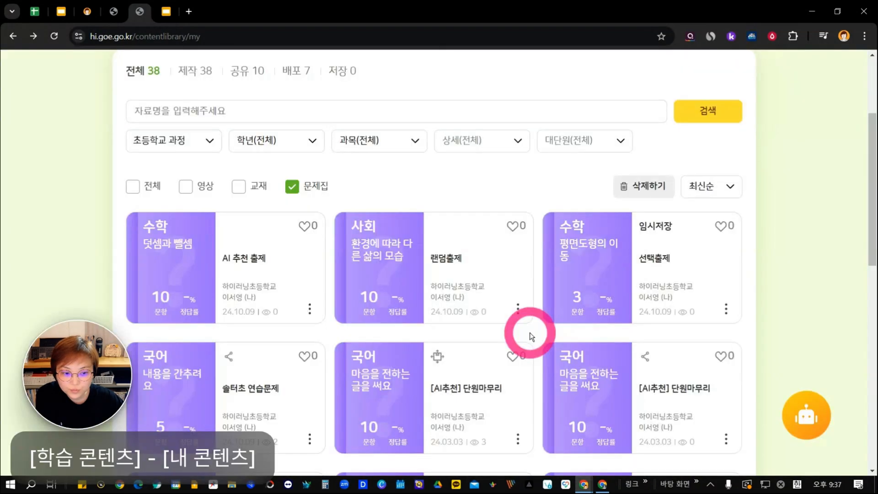
scroll(527, 333, down, 5)
scroll(469, 393, up, 4)
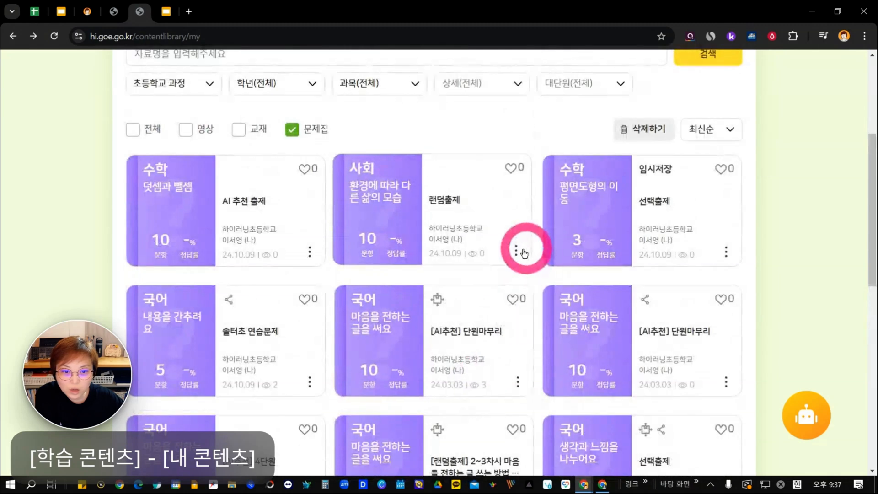
Distribute the 사회 workbook 랜덤출제 to the [수업사례]수학 and [수업사례]국어 classes.
click(516, 251)
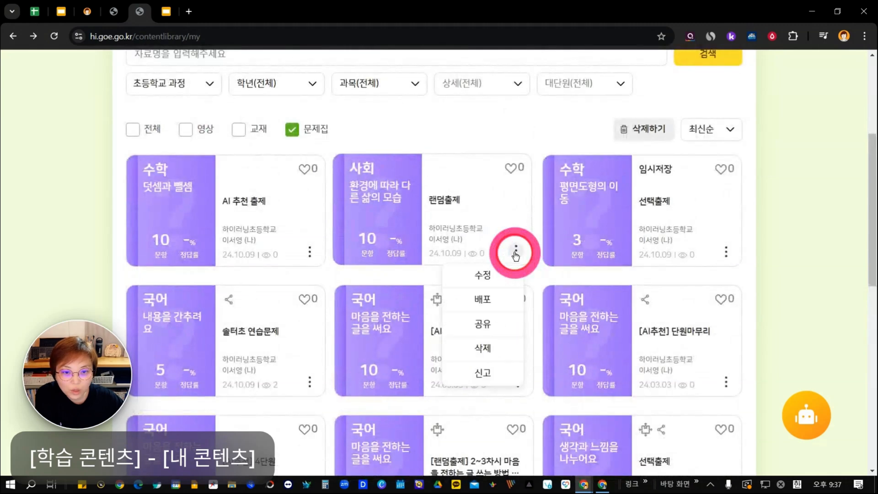
click(489, 300)
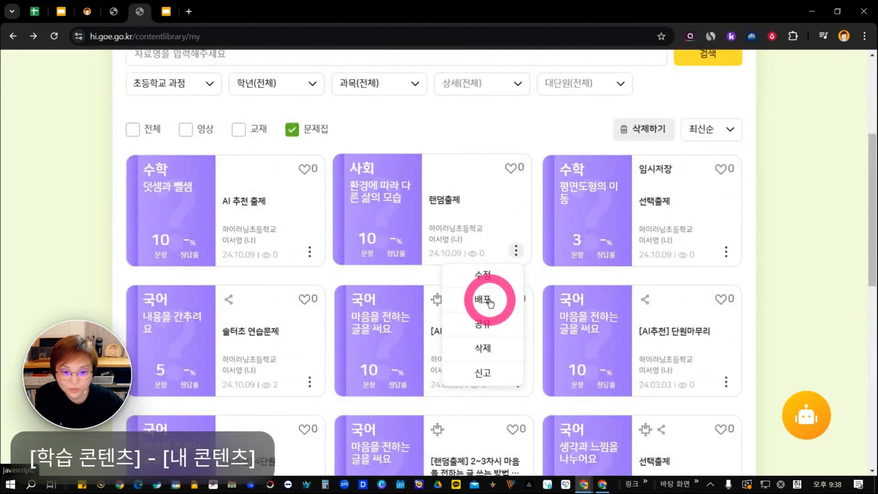
scroll(275, 283, down, 2)
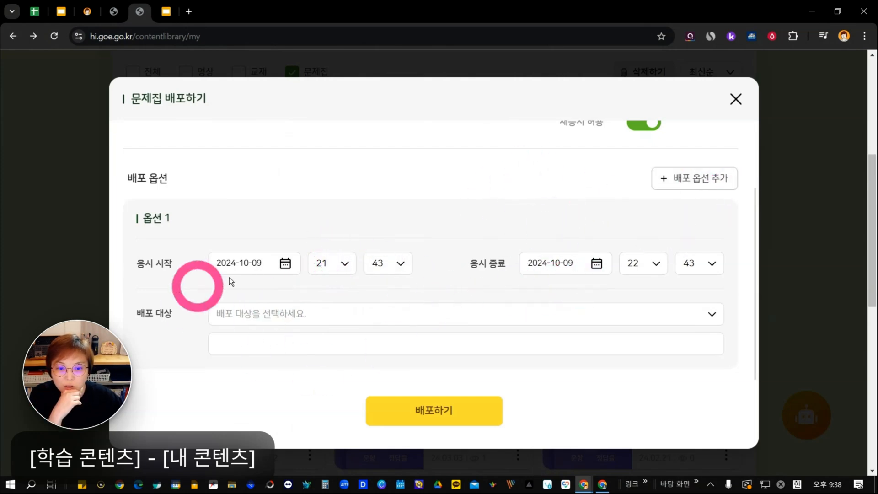
click(256, 314)
click(265, 212)
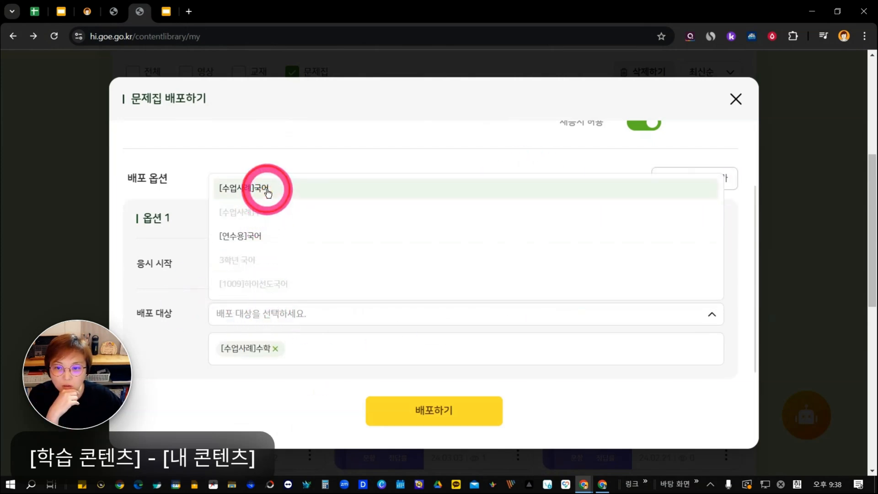
click(268, 188)
click(457, 417)
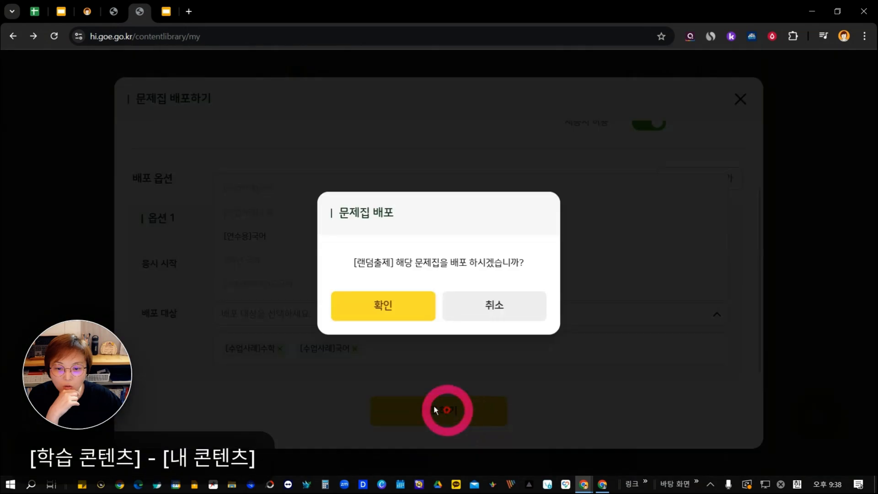
click(389, 306)
click(404, 307)
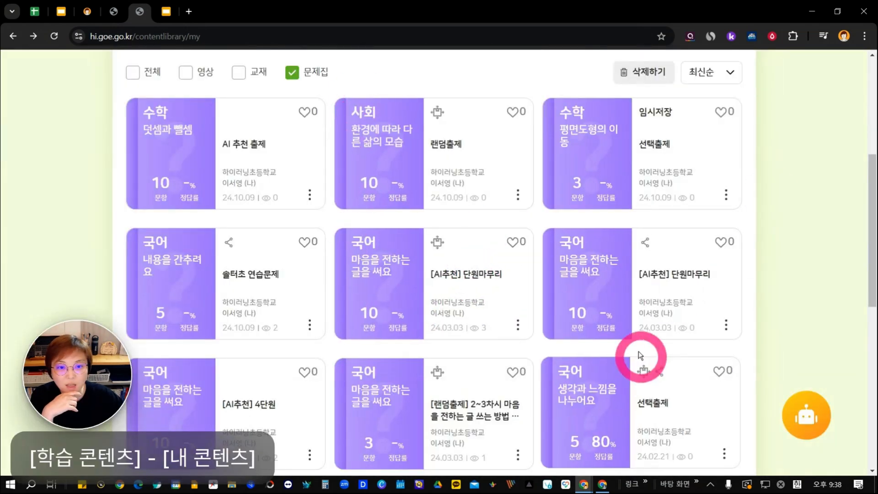
Try to share the distributed 사회 workbook 랜덤출제.
click(517, 196)
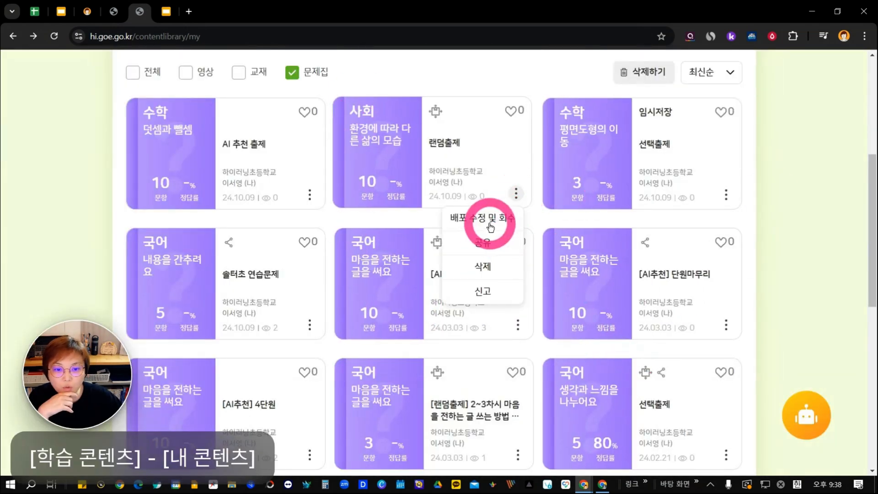
click(487, 247)
click(421, 277)
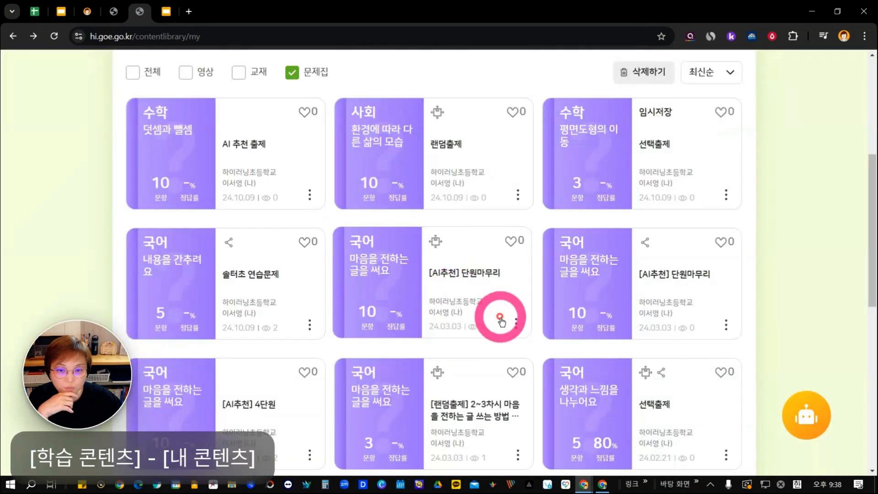
Examine the management options of the workbooks [AI추천] 단원마무리, AI 추천 출제 and the 수학 workbook 선택출제 marked 임시저장.
click(515, 322)
click(313, 192)
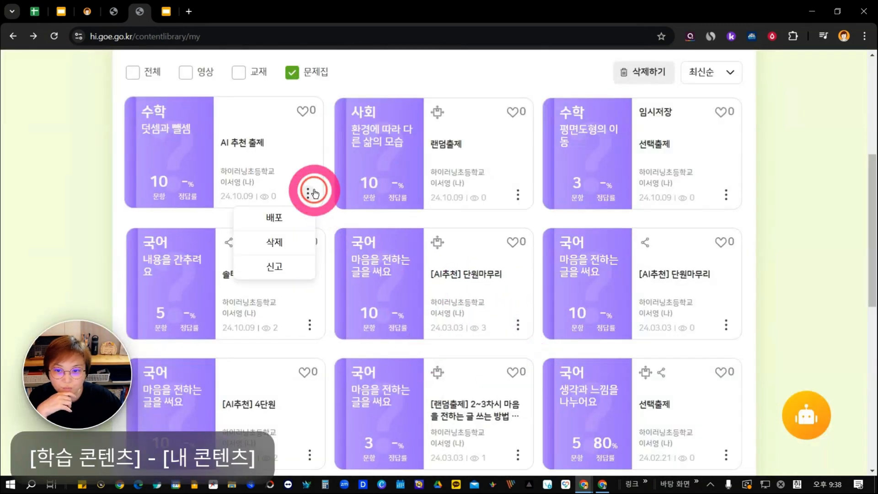
click(725, 194)
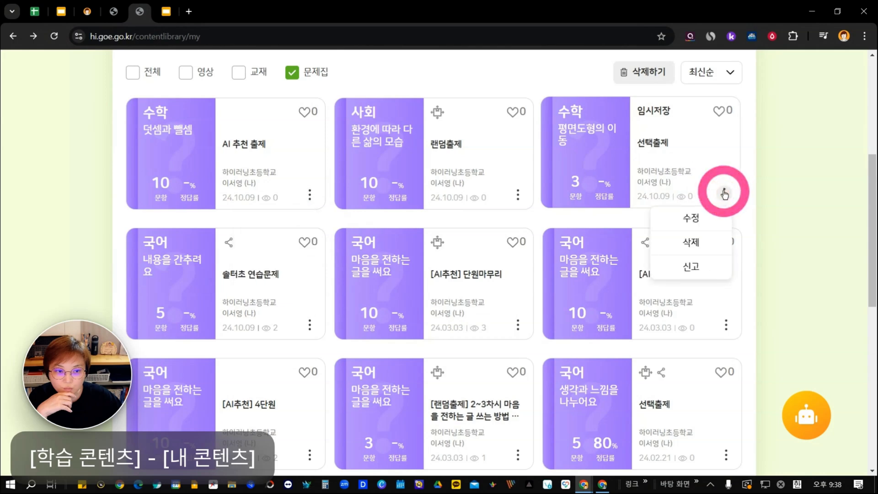
scroll(726, 231, up, 3)
scroll(455, 275, down, 3)
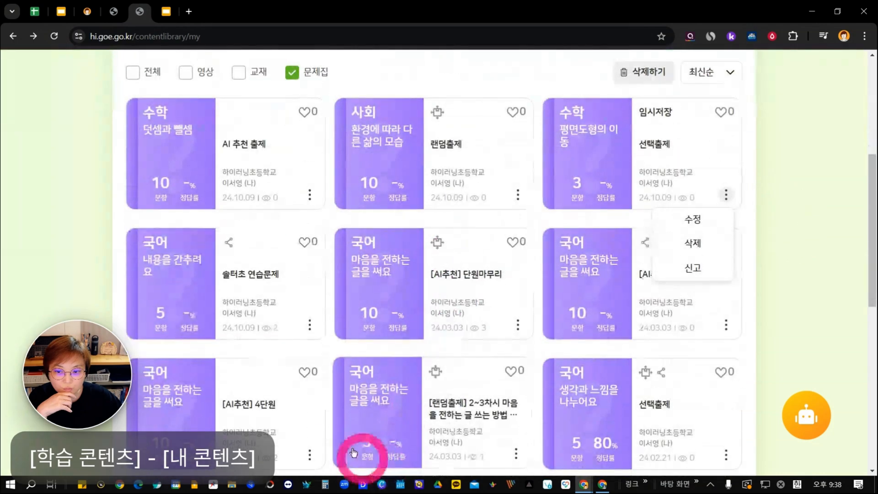
Open the sharing settings of the 국어 workbook 솔터초 연습문제 and leave them without changes.
click(309, 323)
click(279, 374)
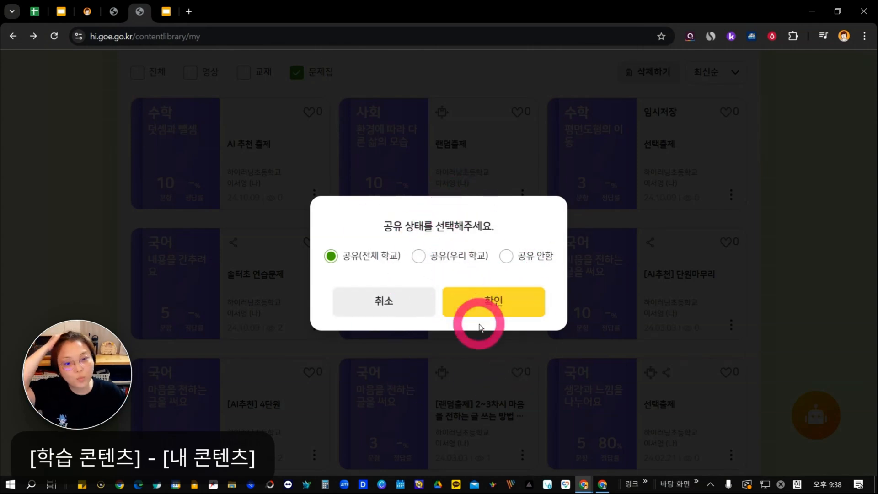
click(414, 311)
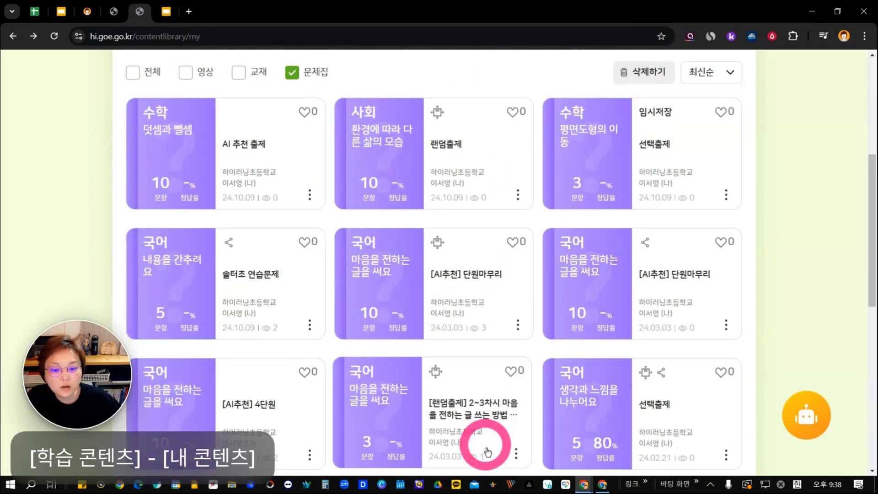
Switch to the student account's browser window and accept the workbook distribution notice.
click(603, 482)
click(513, 340)
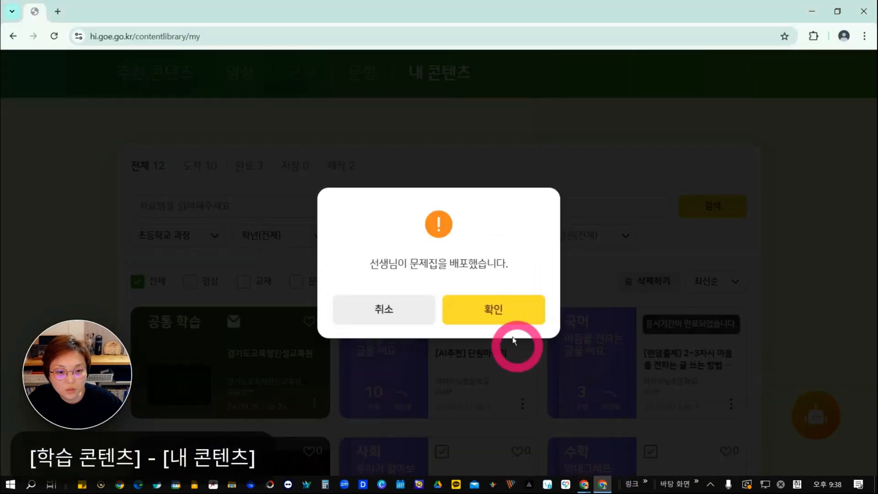
click(506, 309)
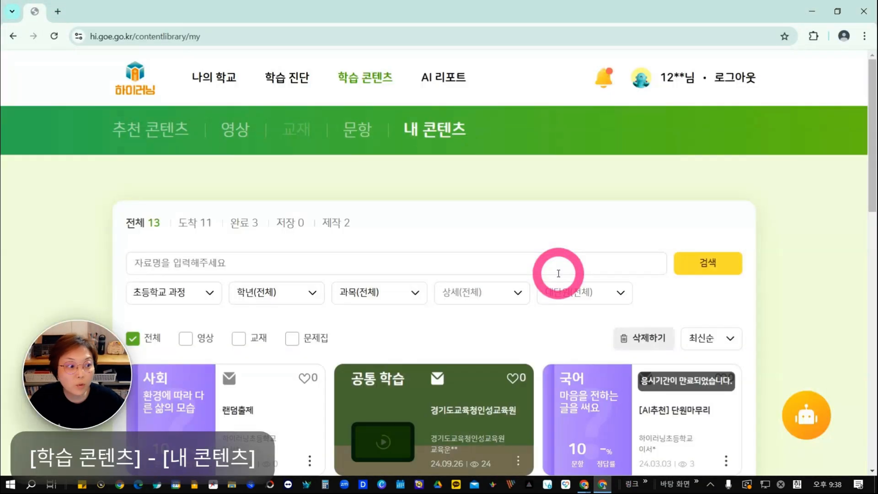
Try to open the 사회 workbook 랜덤출제 as the student, dismiss the notice and show the workbook's options.
scroll(526, 293, down, 3)
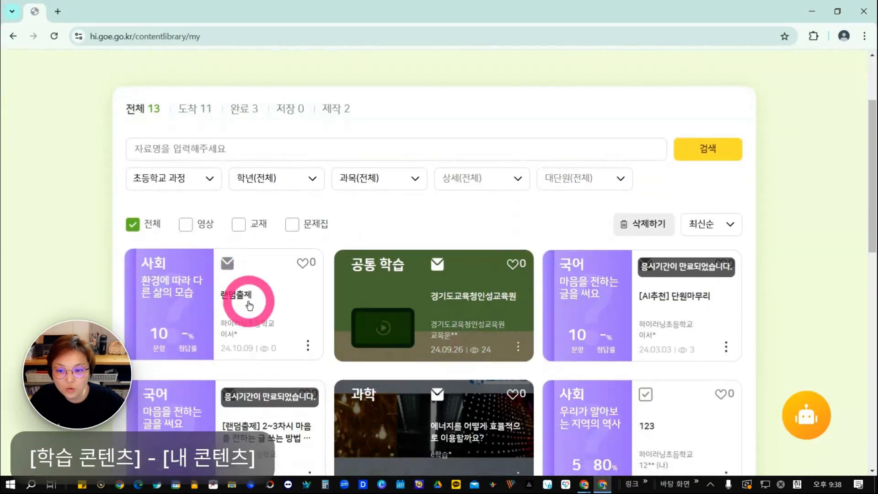
click(259, 308)
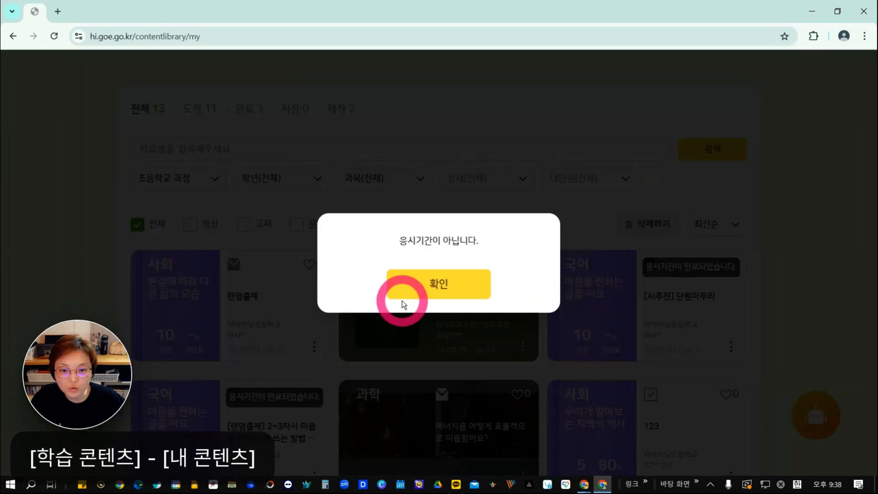
click(412, 284)
click(308, 346)
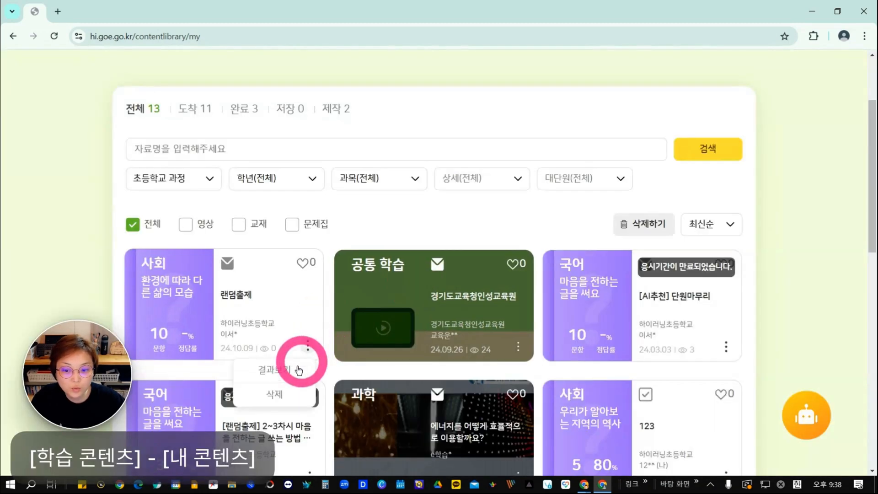
Open the results of the student's workbook 랜덤_형성_[4~5차시] 마음을 전하는 글쓰기 and review its correct-answer rate and solving times.
scroll(157, 336, down, 1)
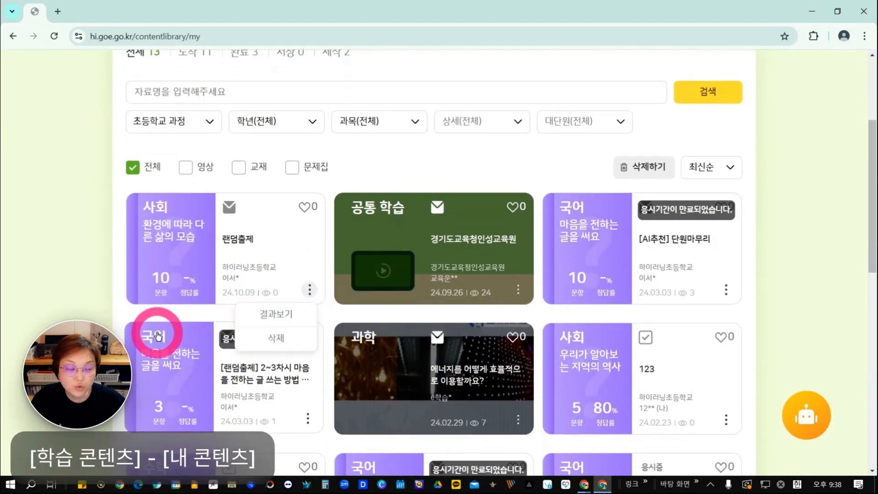
scroll(251, 308, down, 1)
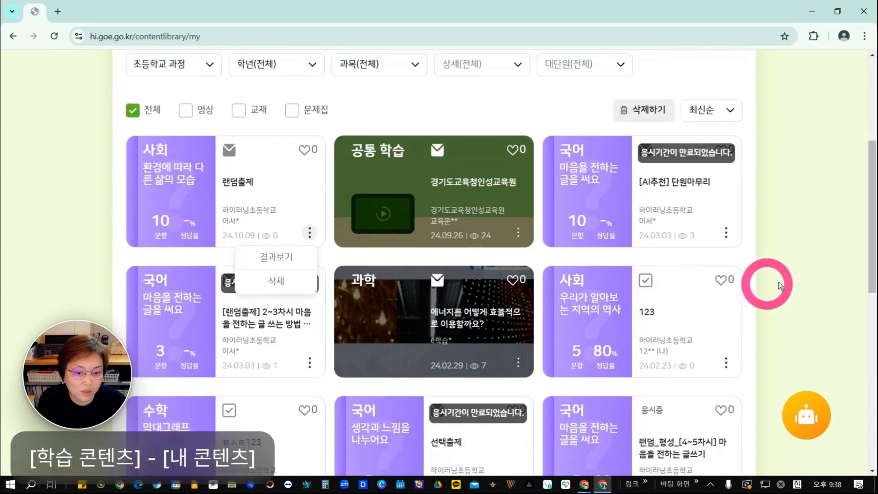
scroll(809, 284, down, 3)
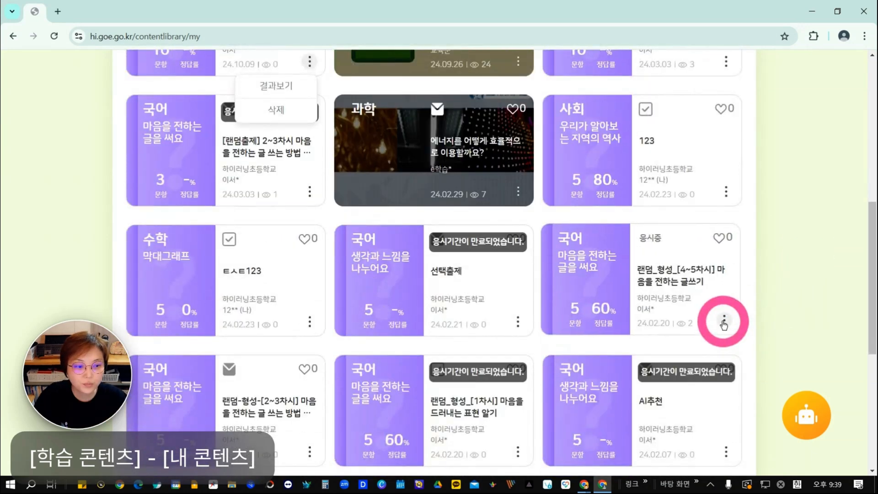
click(724, 323)
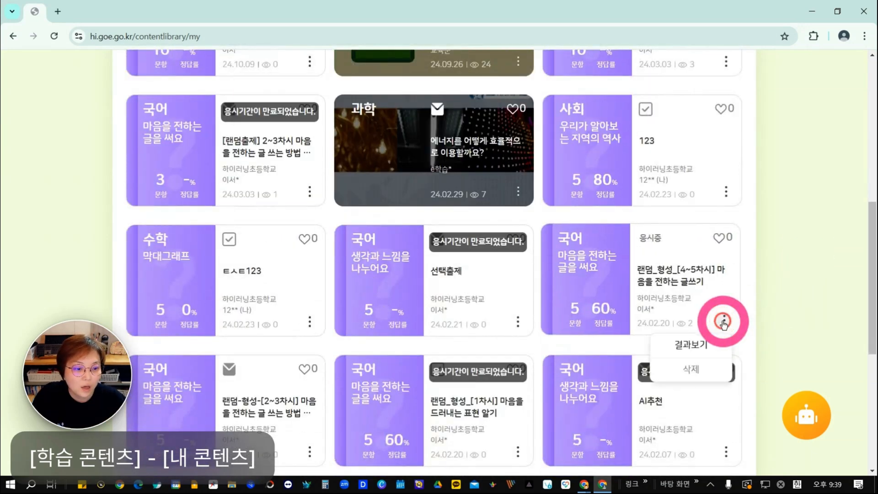
click(690, 350)
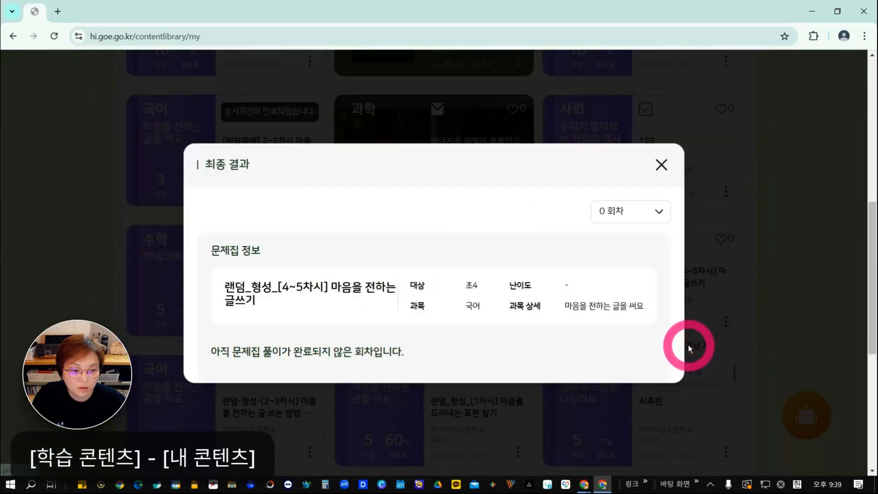
scroll(561, 219, down, 8)
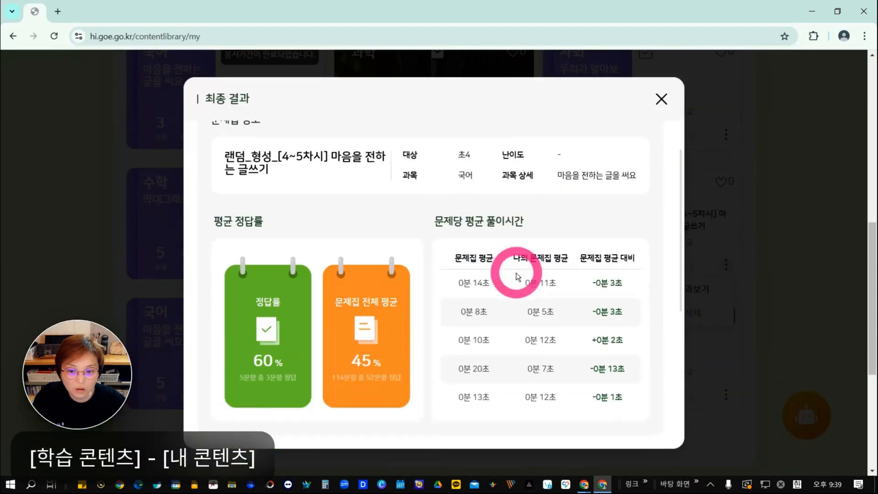
scroll(481, 325, up, 8)
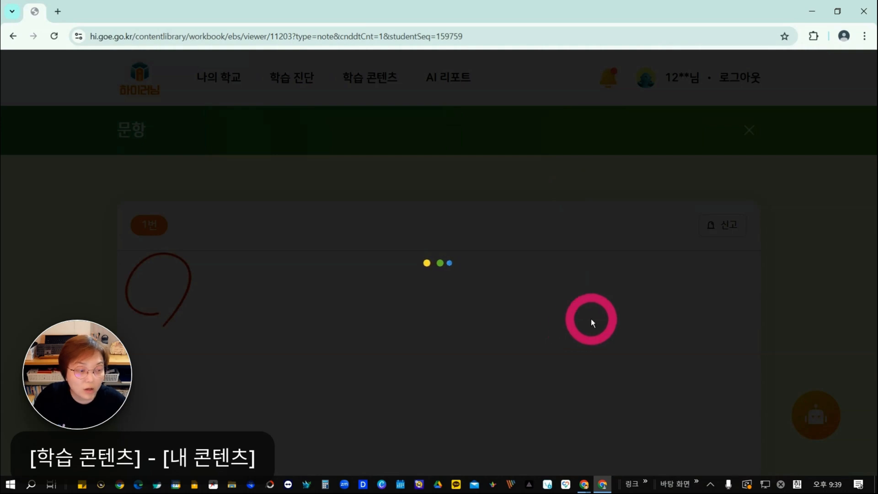
Dismiss the notice and review the explanations, answer-choice ratios and solving times of questions 1 to 3 in the question viewer.
click(541, 109)
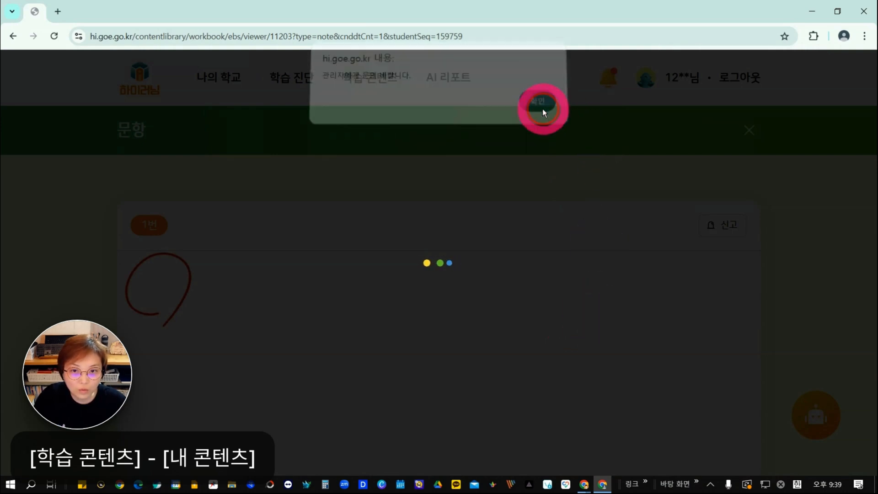
scroll(503, 354, down, 7)
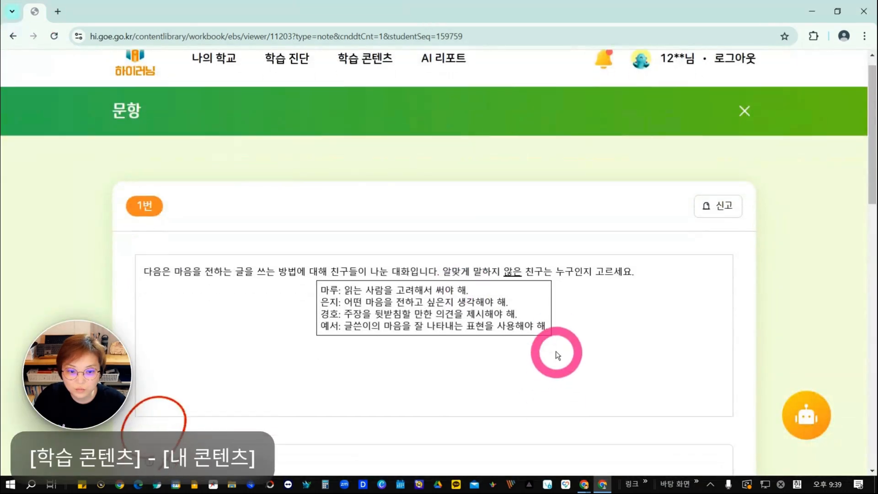
scroll(561, 354, down, 8)
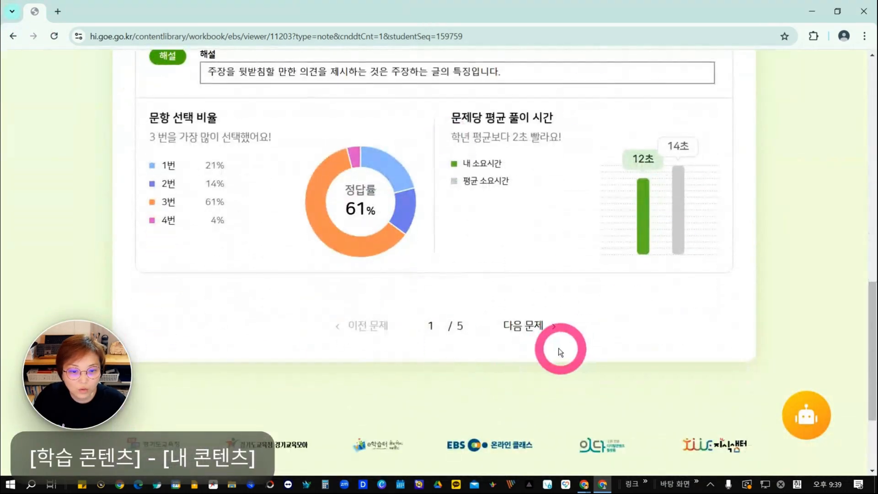
click(530, 327)
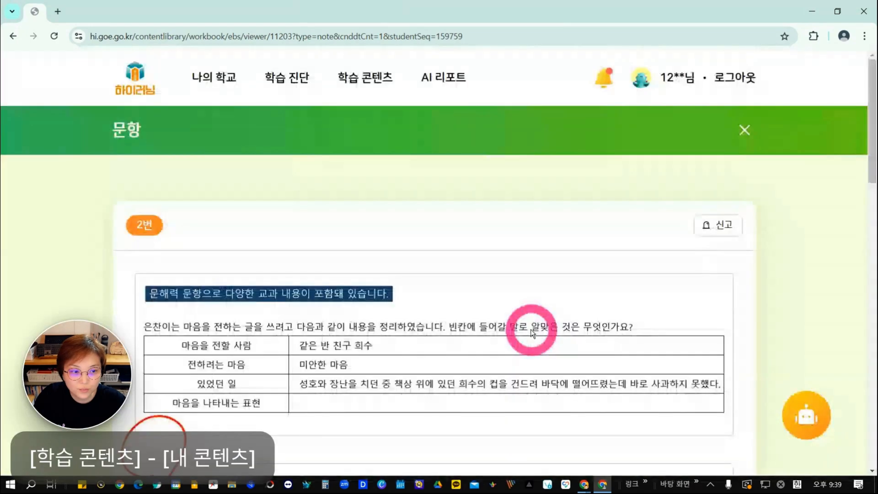
scroll(567, 343, down, 3)
scroll(567, 344, down, 10)
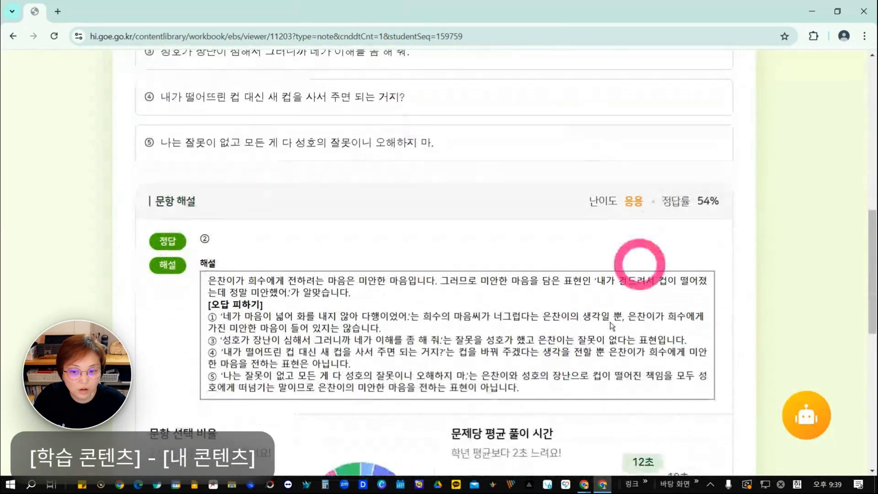
scroll(591, 337, down, 3)
click(531, 310)
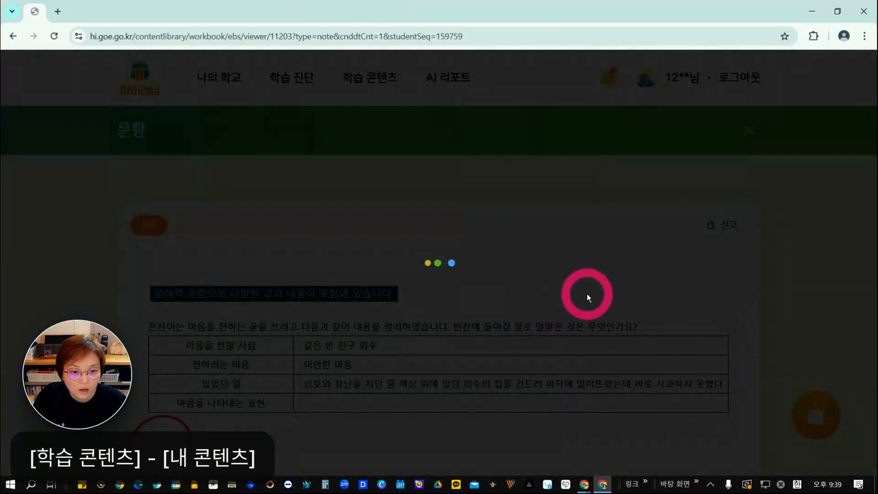
scroll(586, 297, down, 12)
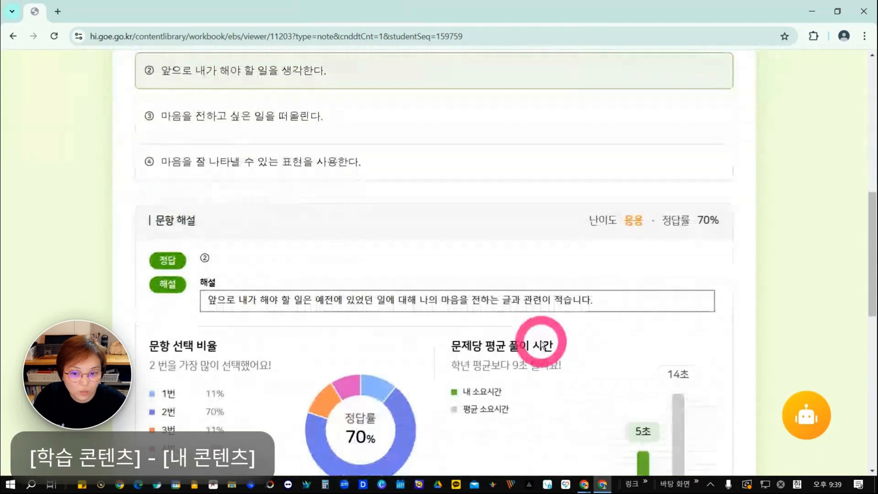
scroll(496, 399, down, 2)
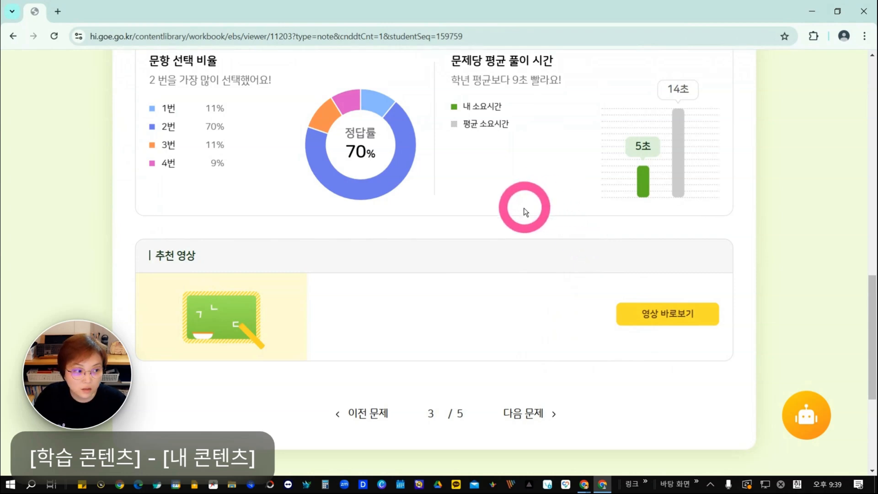
Switch to the teacher account's browser window and open the detail page of the workbook 랜덤_형성_[4~5차시] 마음을 전하는 글쓰기.
click(585, 485)
click(526, 438)
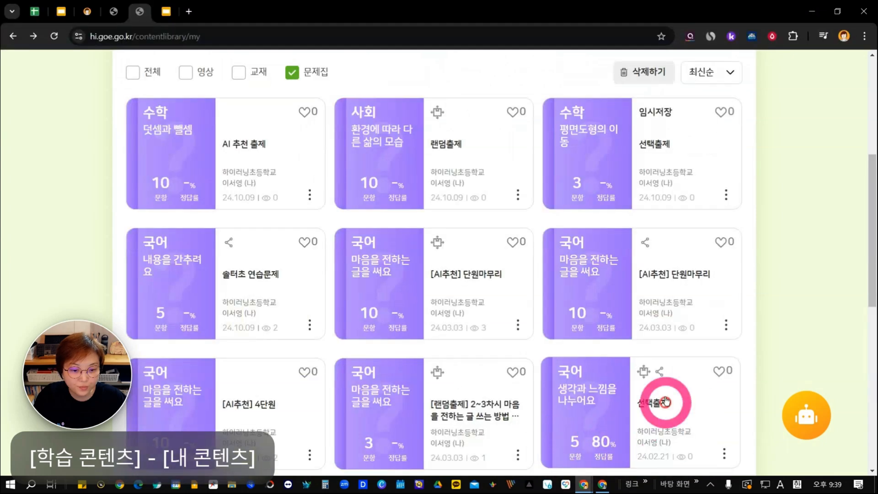
scroll(677, 386, down, 5)
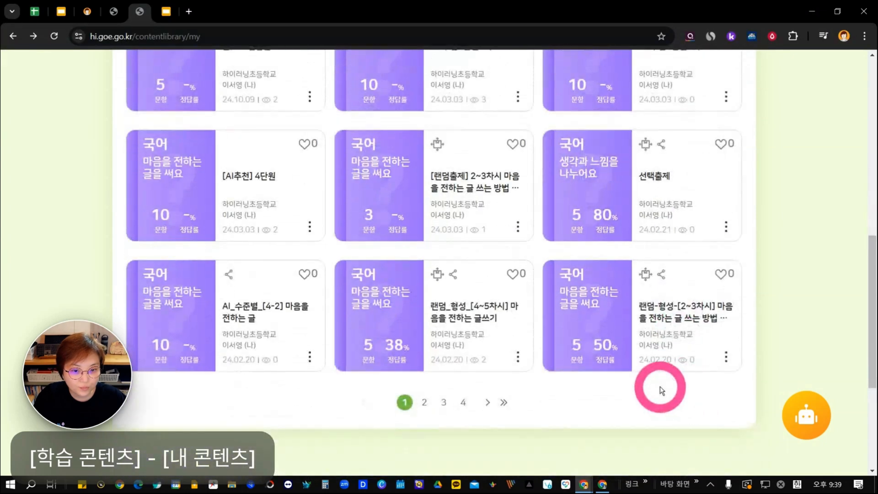
click(518, 357)
click(426, 314)
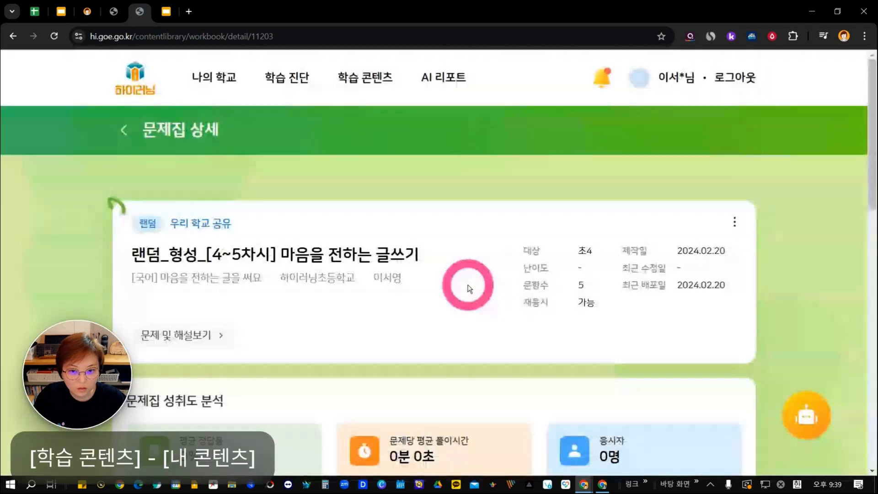
Review the workbook's 문제집 성취도 분석 and its 문제 리스트 with the correct-answer rate per question.
scroll(473, 296, down, 5)
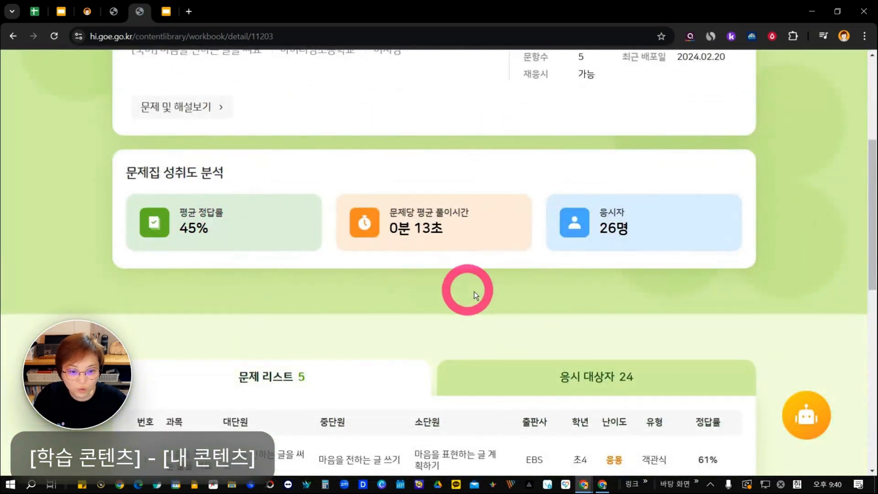
scroll(471, 293, down, 5)
scroll(480, 292, down, 2)
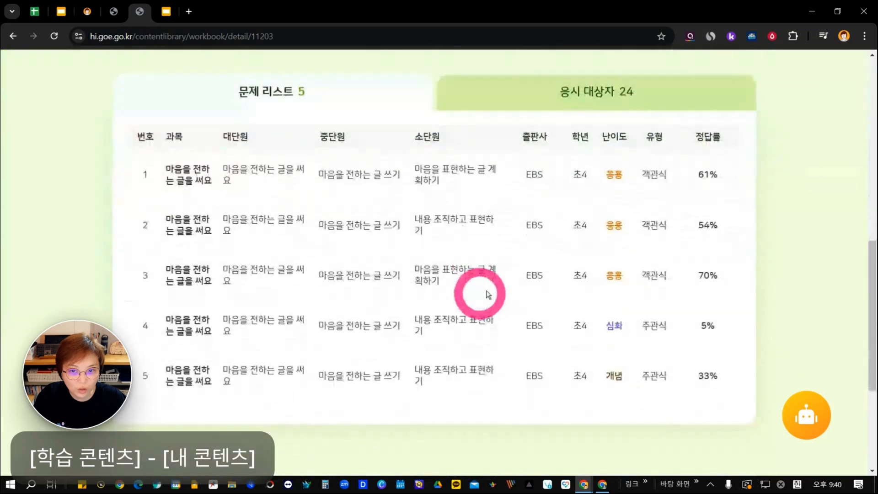
Show the workbook's 응시 대상자 list, open the final result of the student in row 6 and check the 정오표.
click(594, 92)
scroll(578, 295, down, 1)
scroll(578, 295, down, 4)
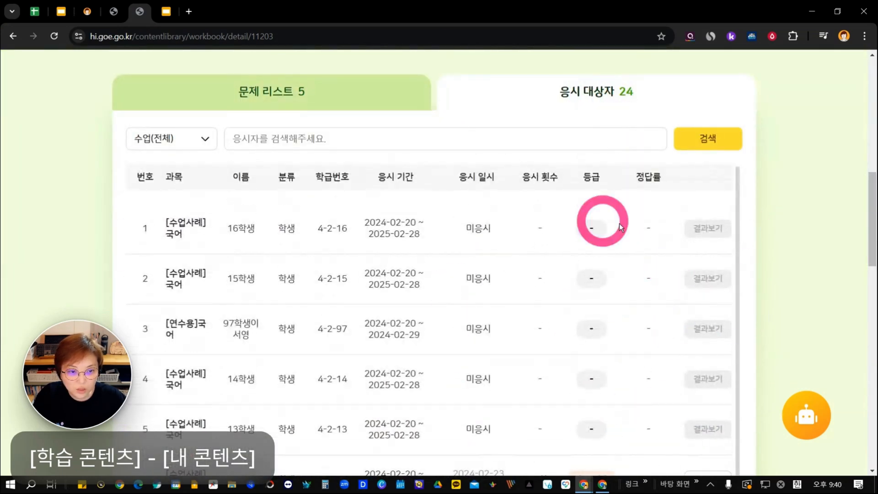
scroll(619, 223, down, 5)
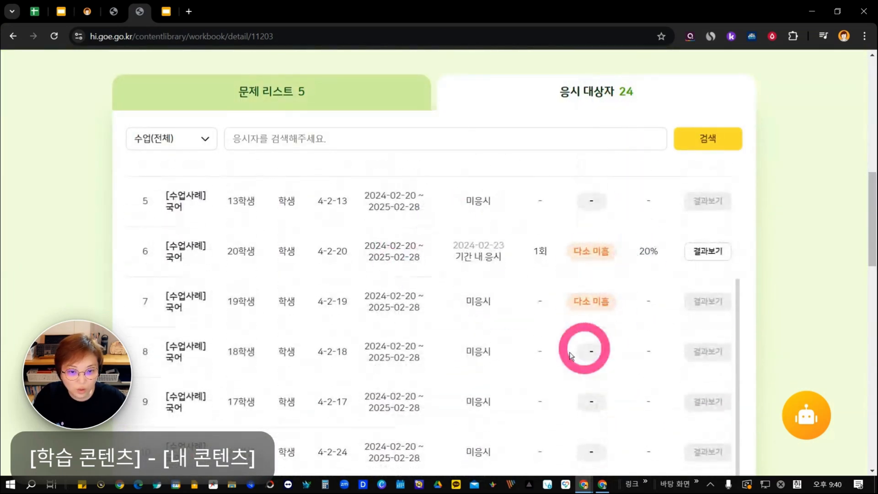
click(704, 254)
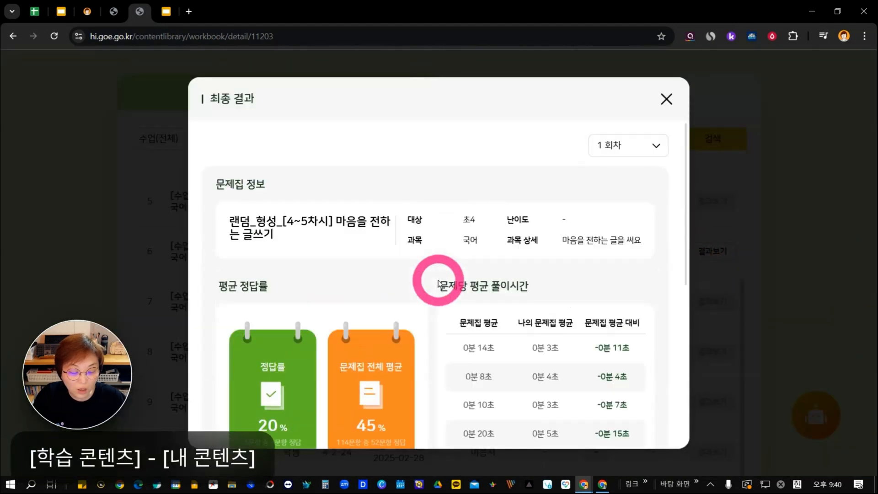
scroll(431, 290, down, 5)
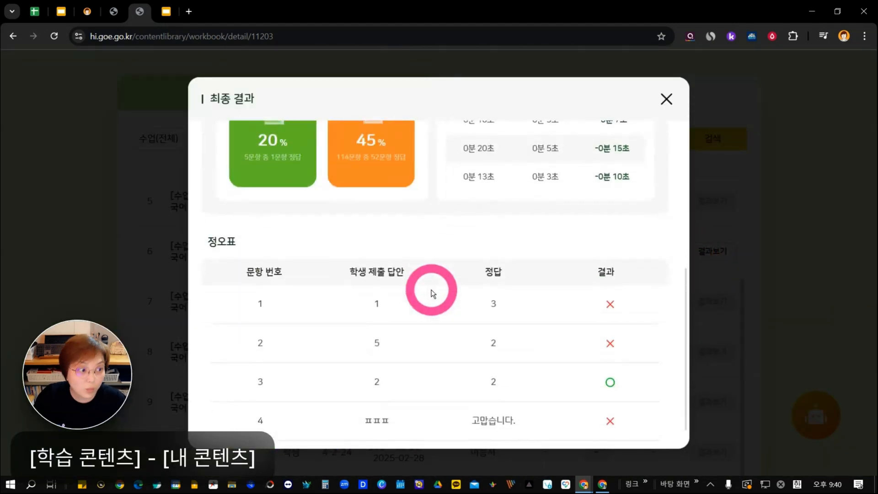